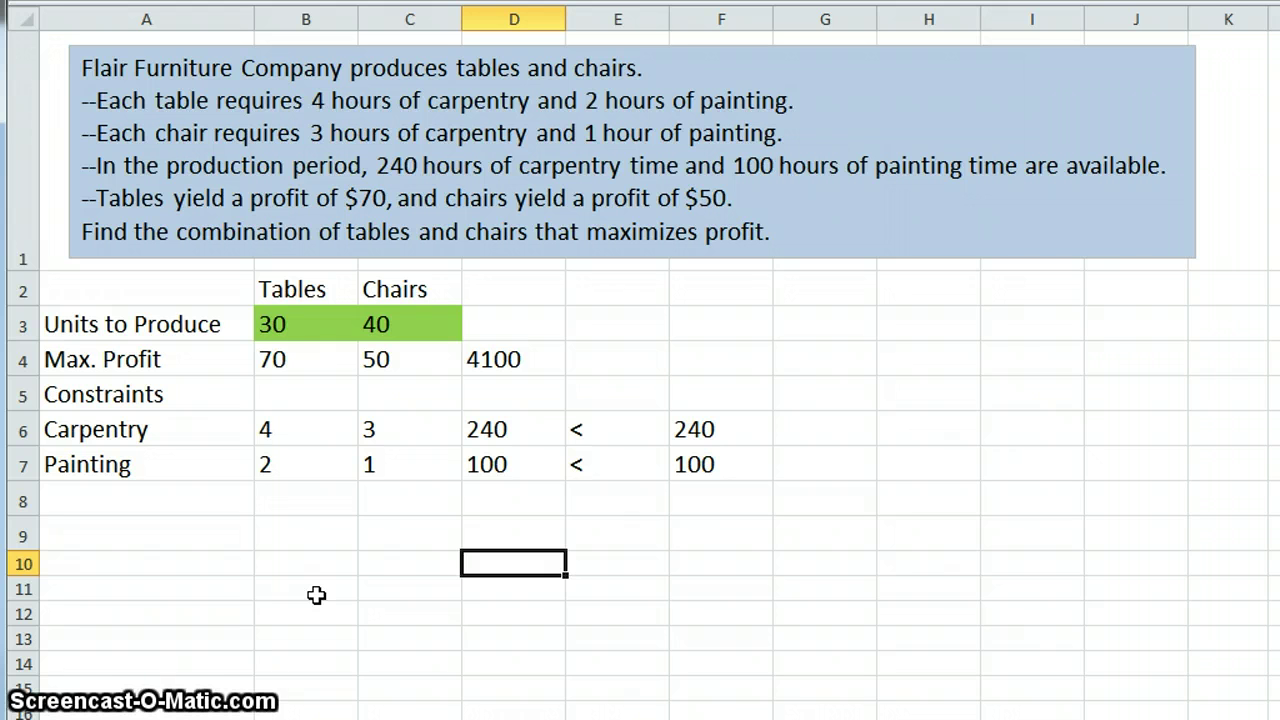
- Trace the 4100 total profit to the table and chair quantities and their 70 and 50 unit profits
click(528, 364)
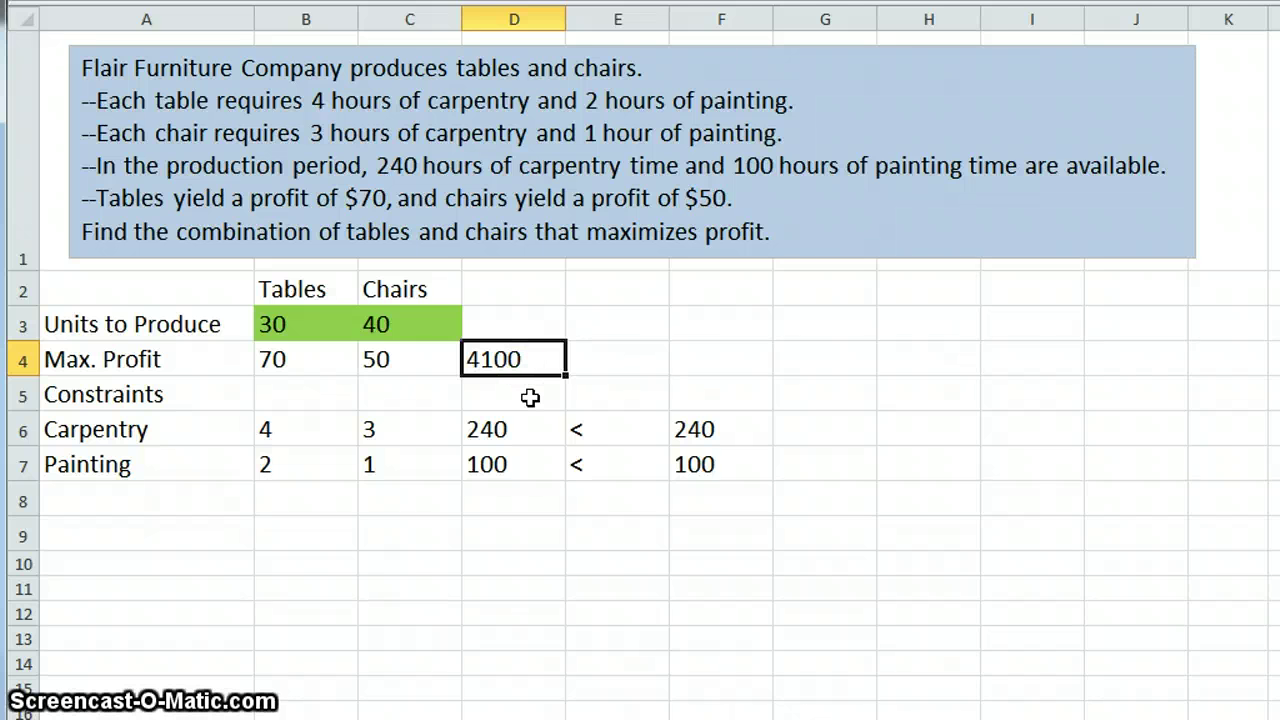
click(320, 323)
click(302, 357)
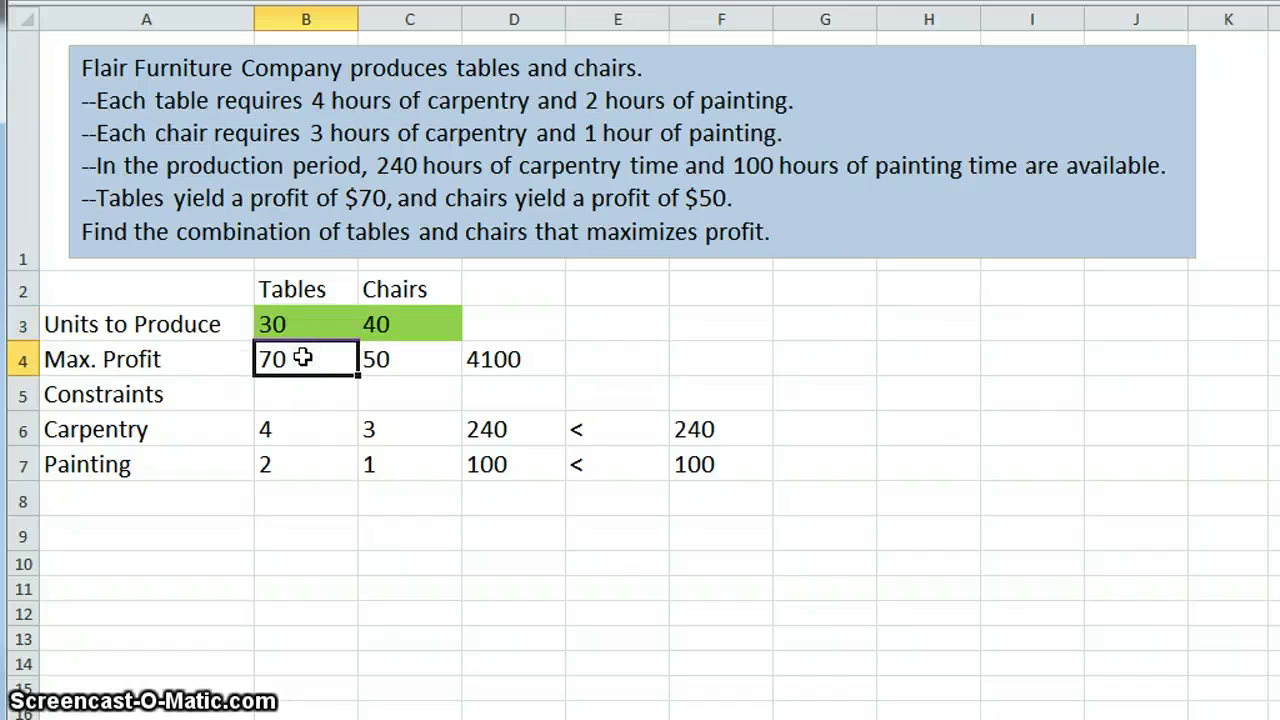
click(424, 323)
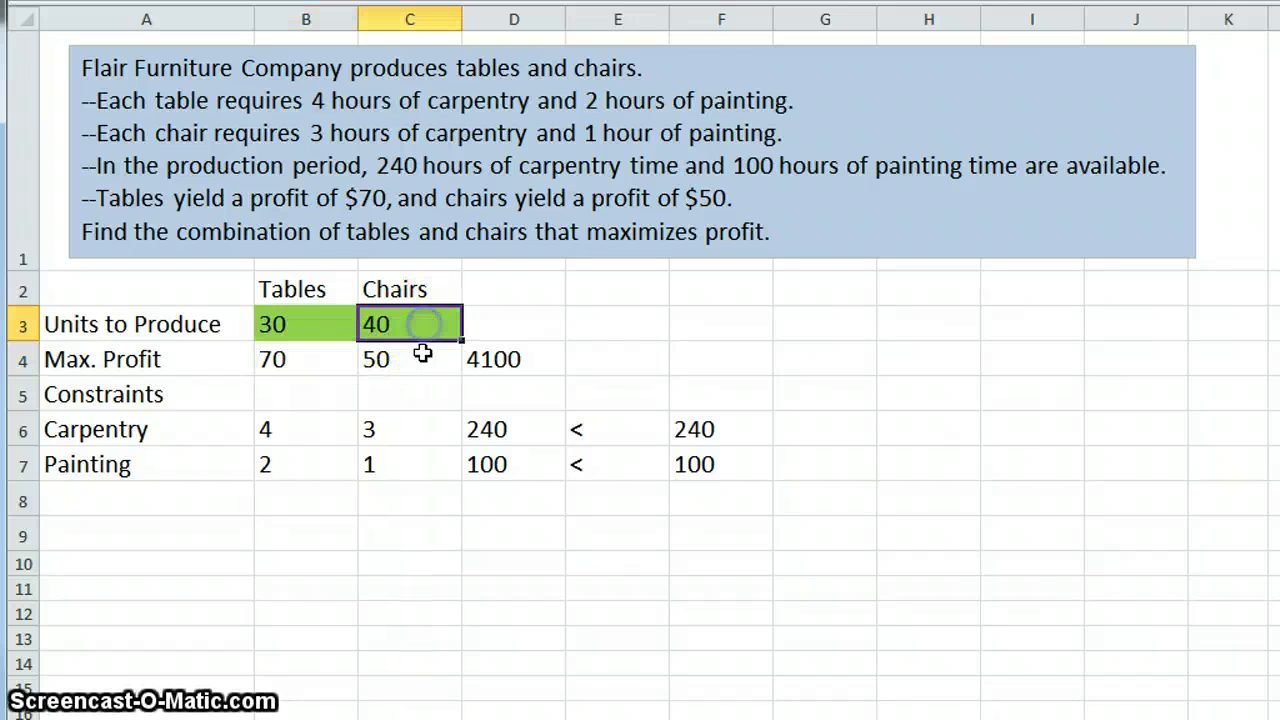
click(421, 355)
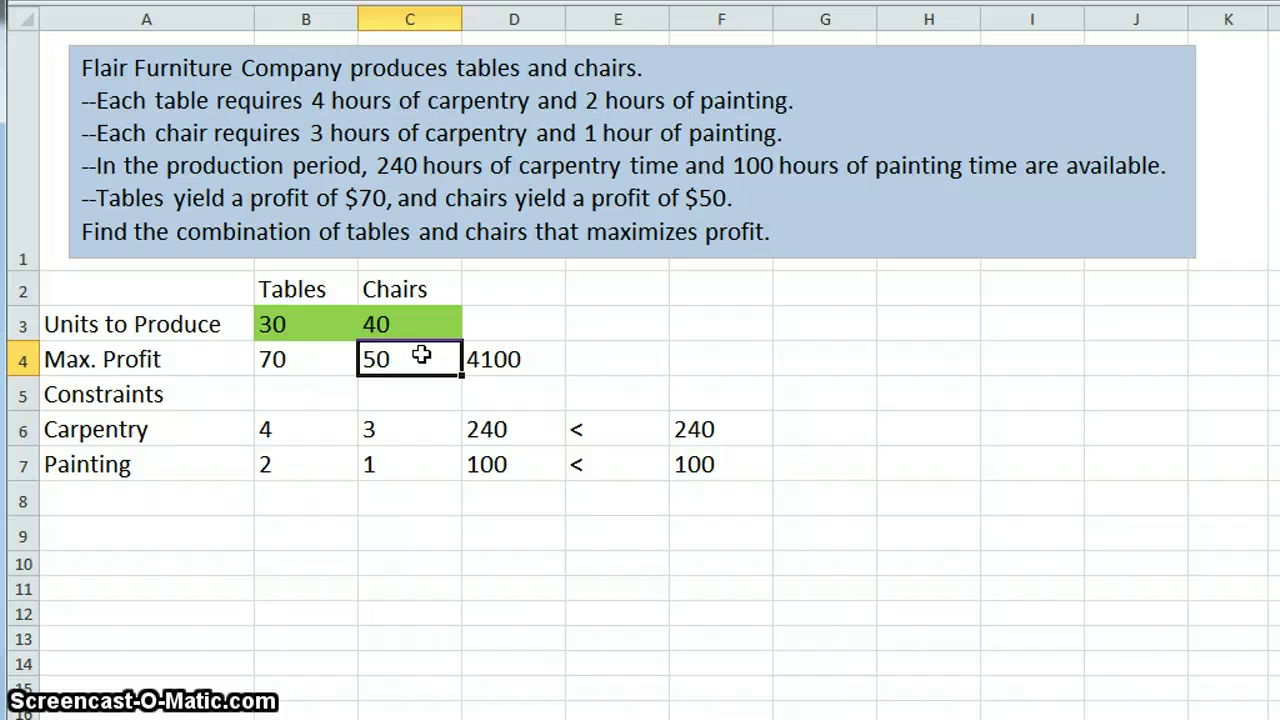
click(514, 358)
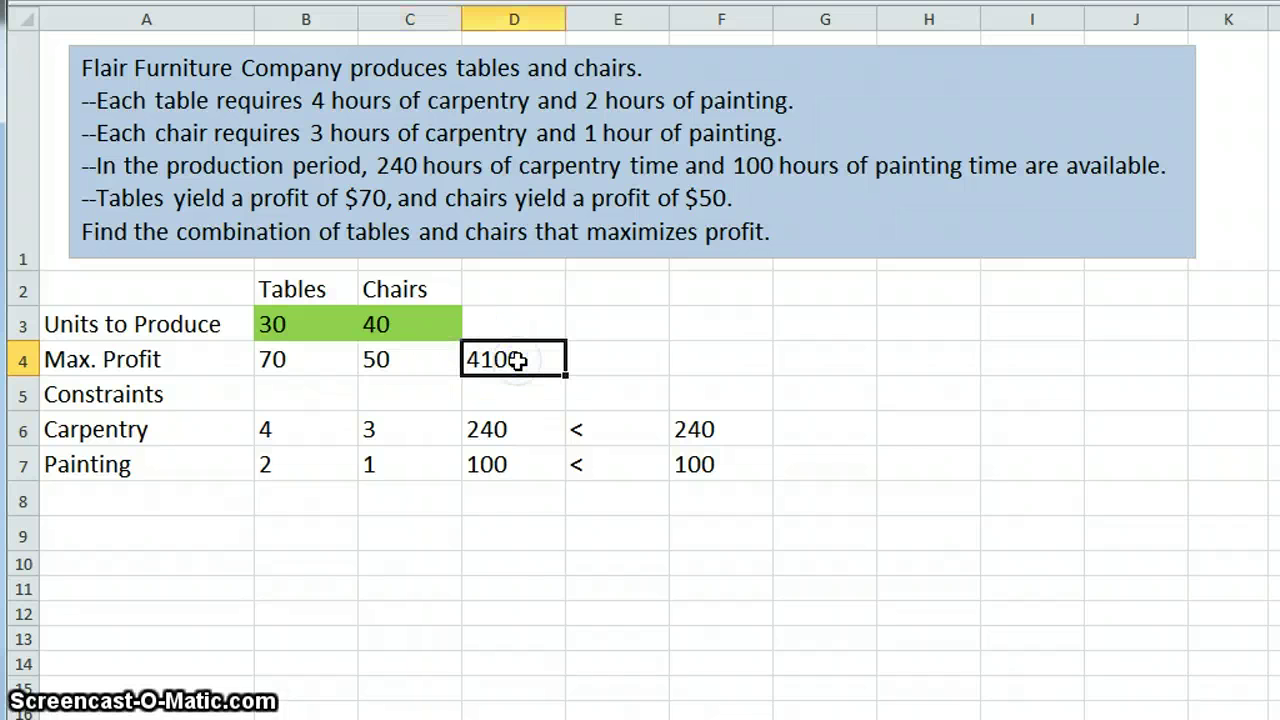
- Trace the 240 carpentry hours and the painting hours to quantities and per-unit hours
click(518, 428)
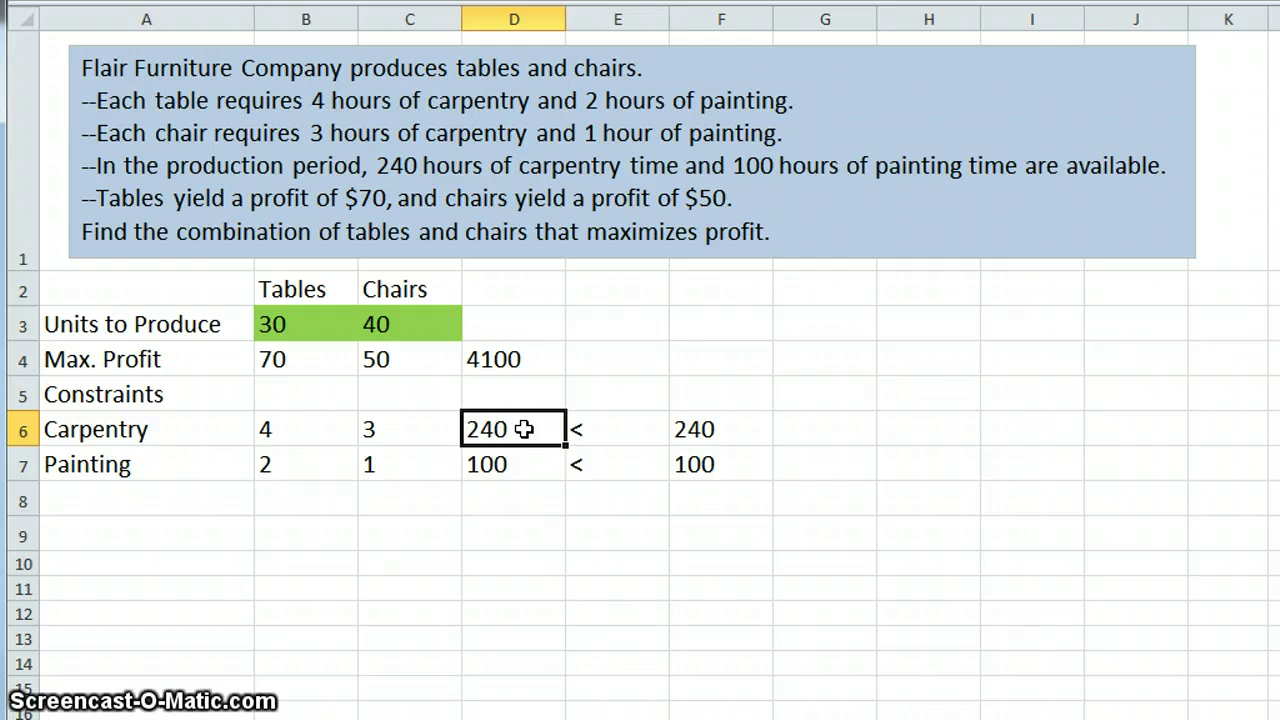
click(298, 325)
click(297, 431)
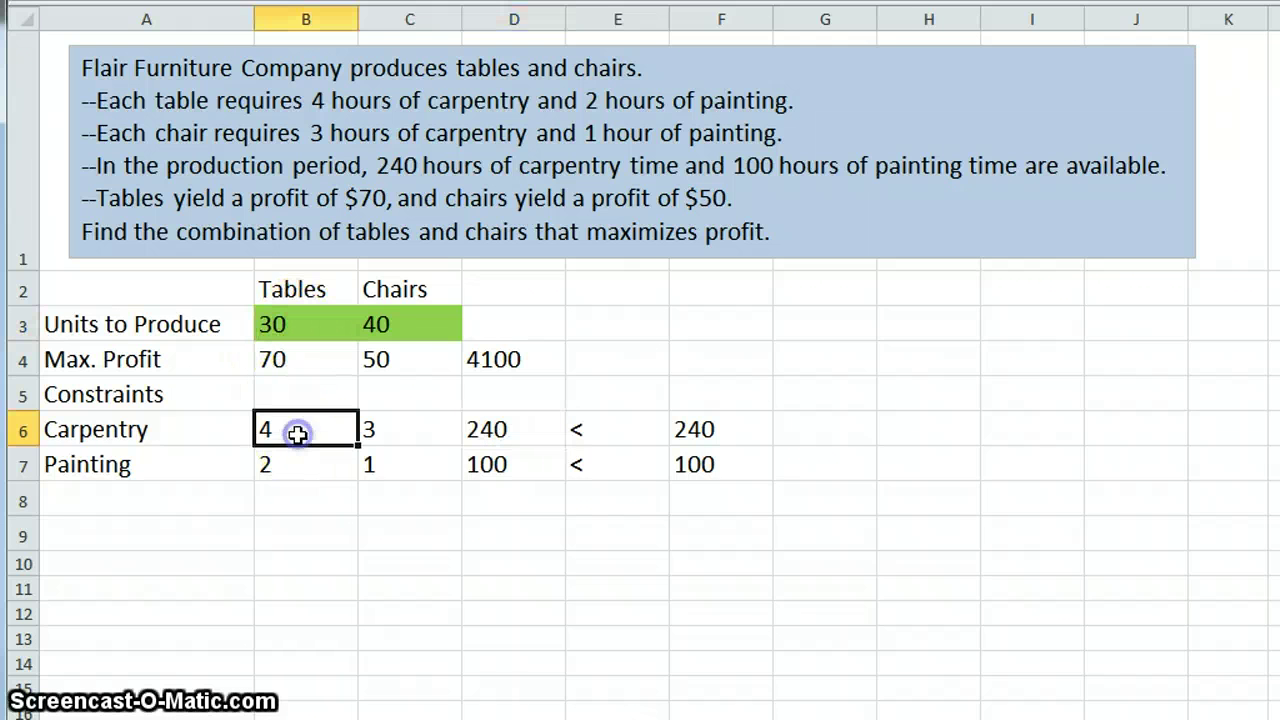
click(409, 325)
click(408, 430)
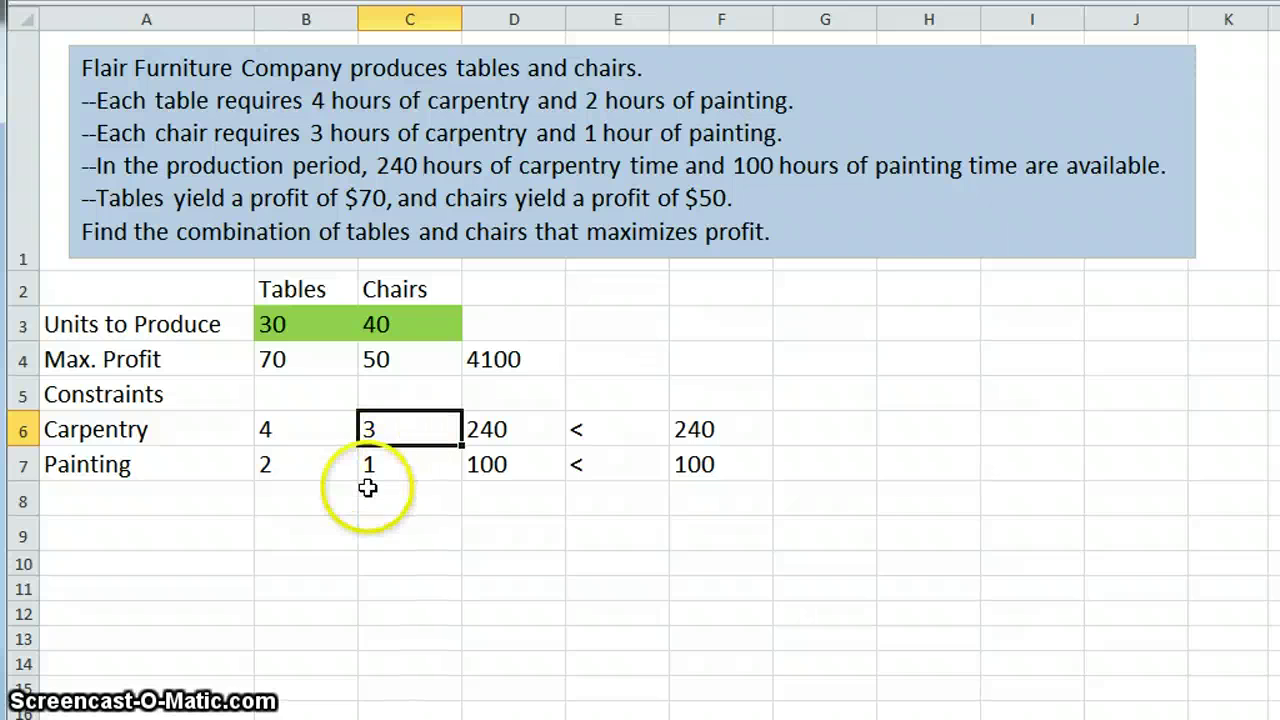
click(316, 324)
click(296, 472)
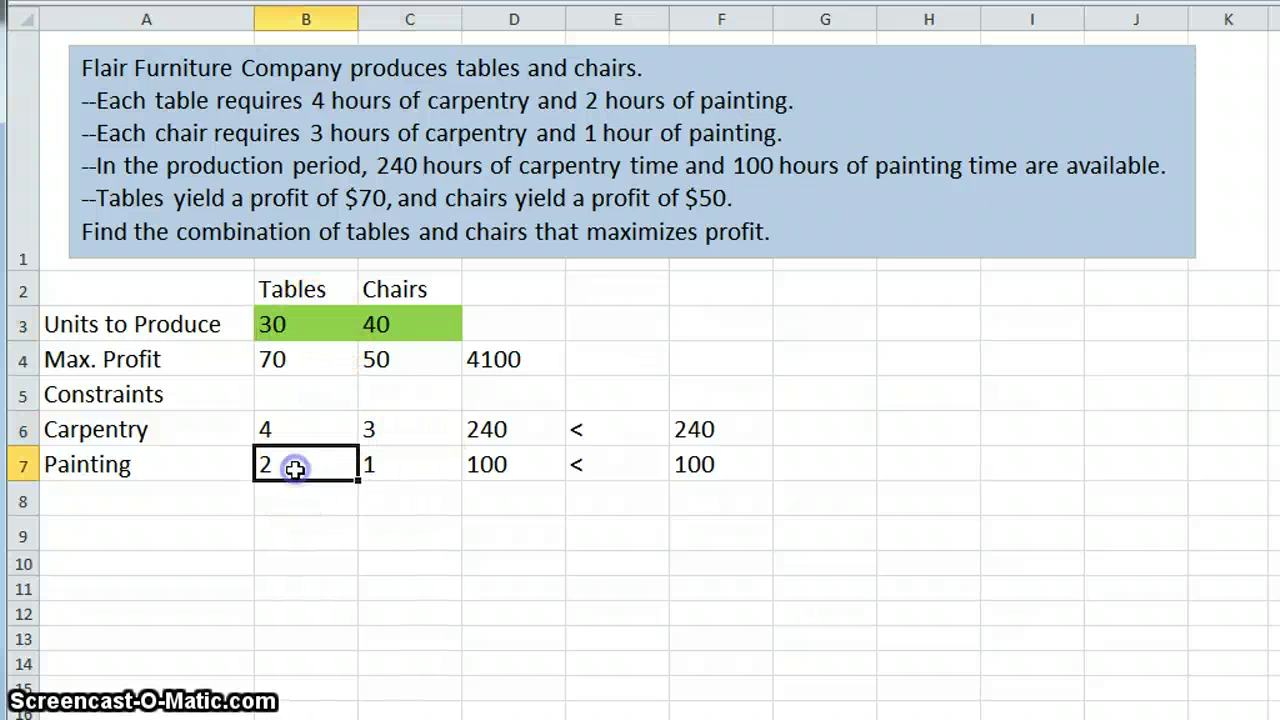
click(403, 323)
click(401, 460)
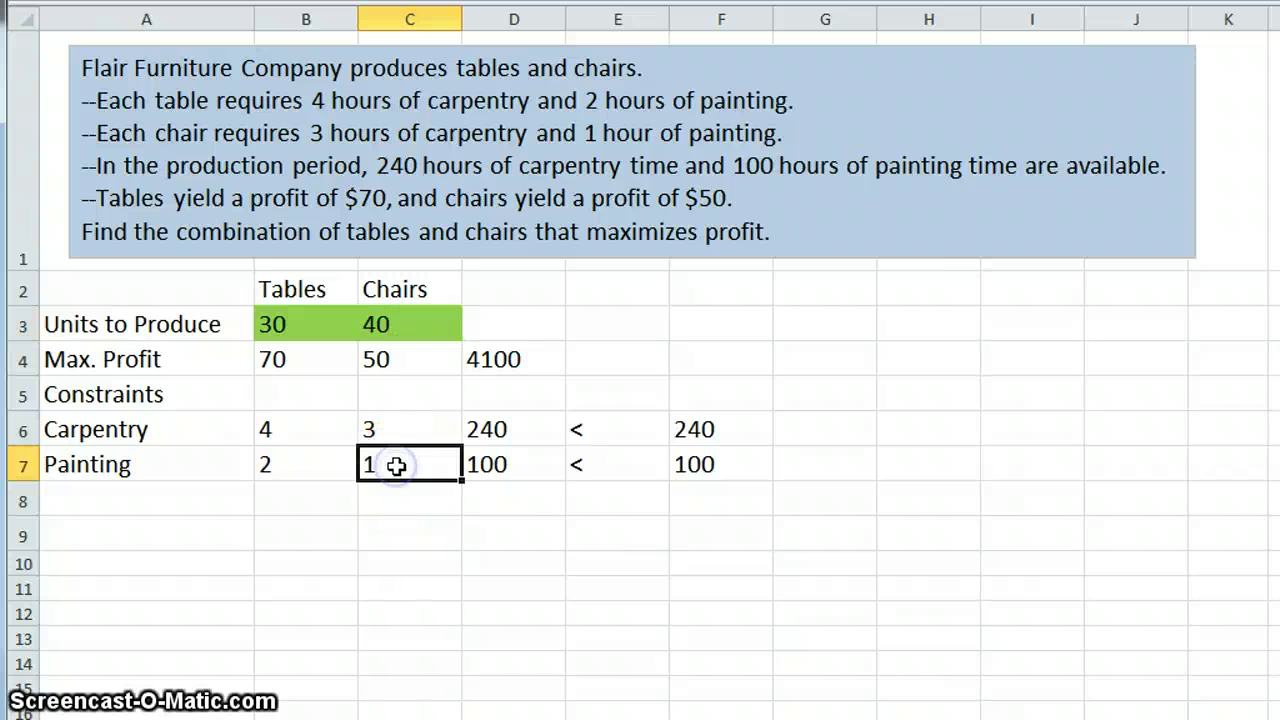
- Enter =SUMPRODUCT(B3:C3,B4:C4) in D4 as the total profit formula
click(503, 360)
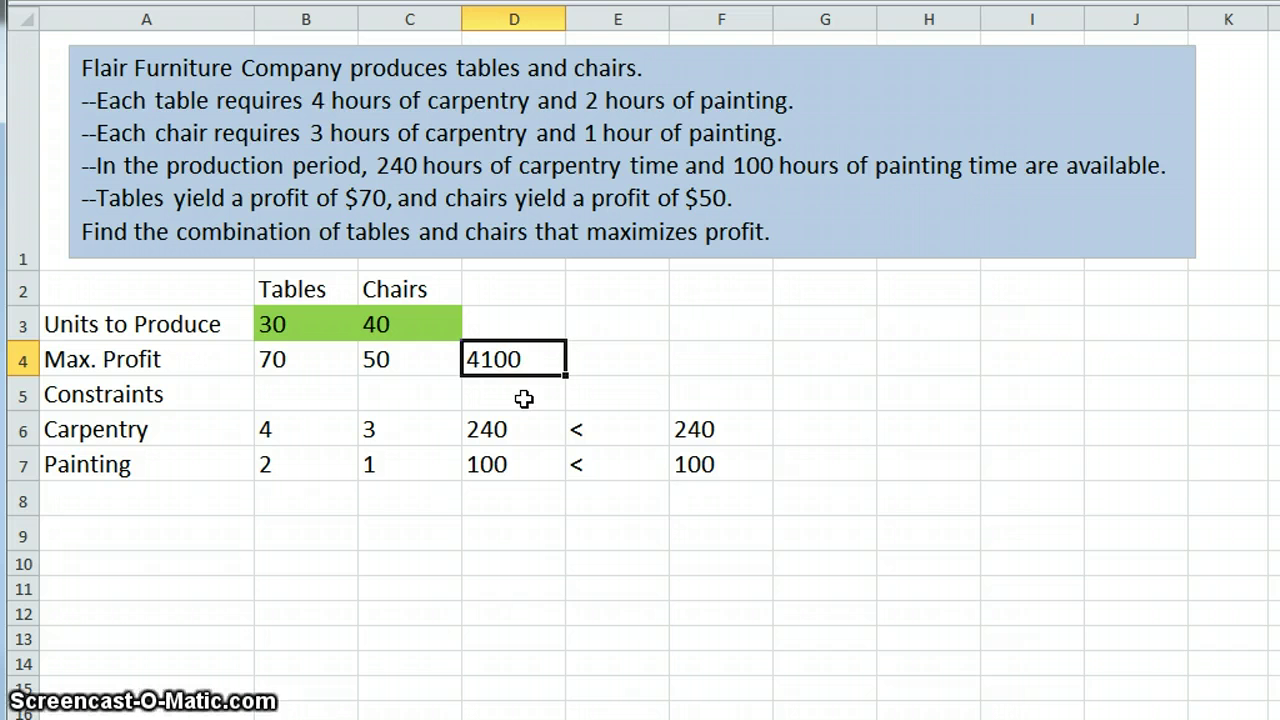
text(=sumpr)
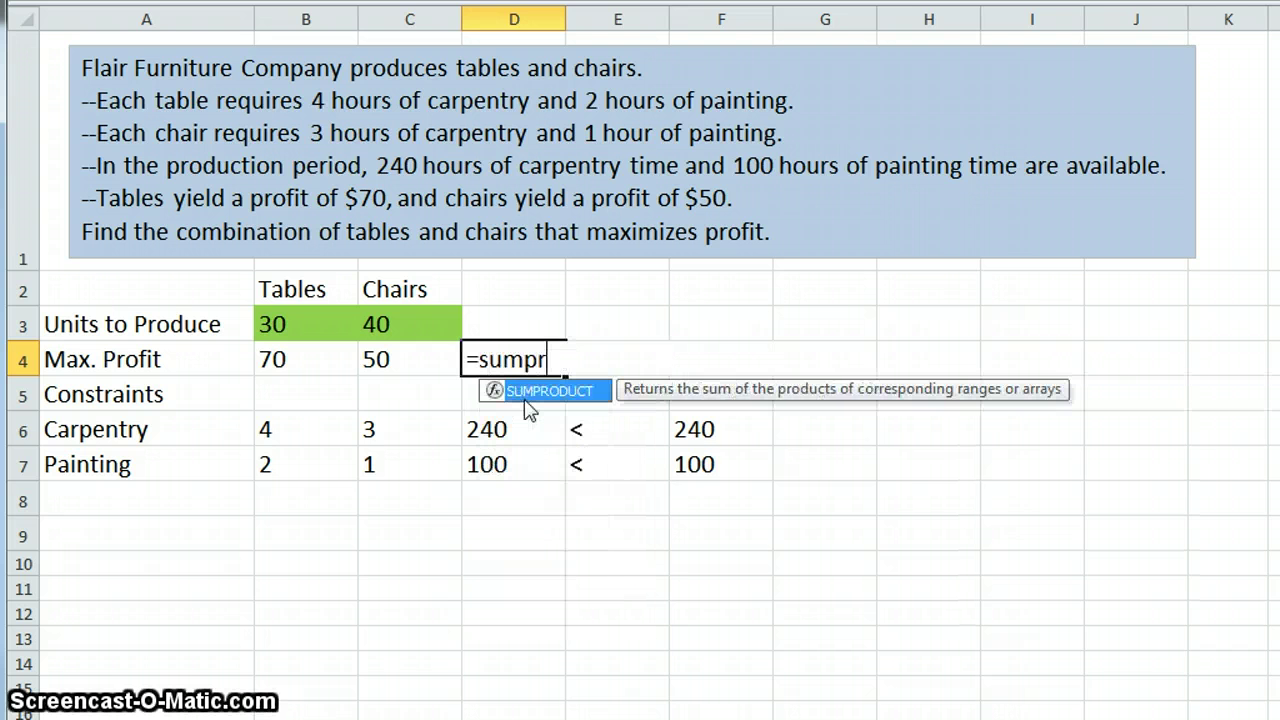
text(oduct)
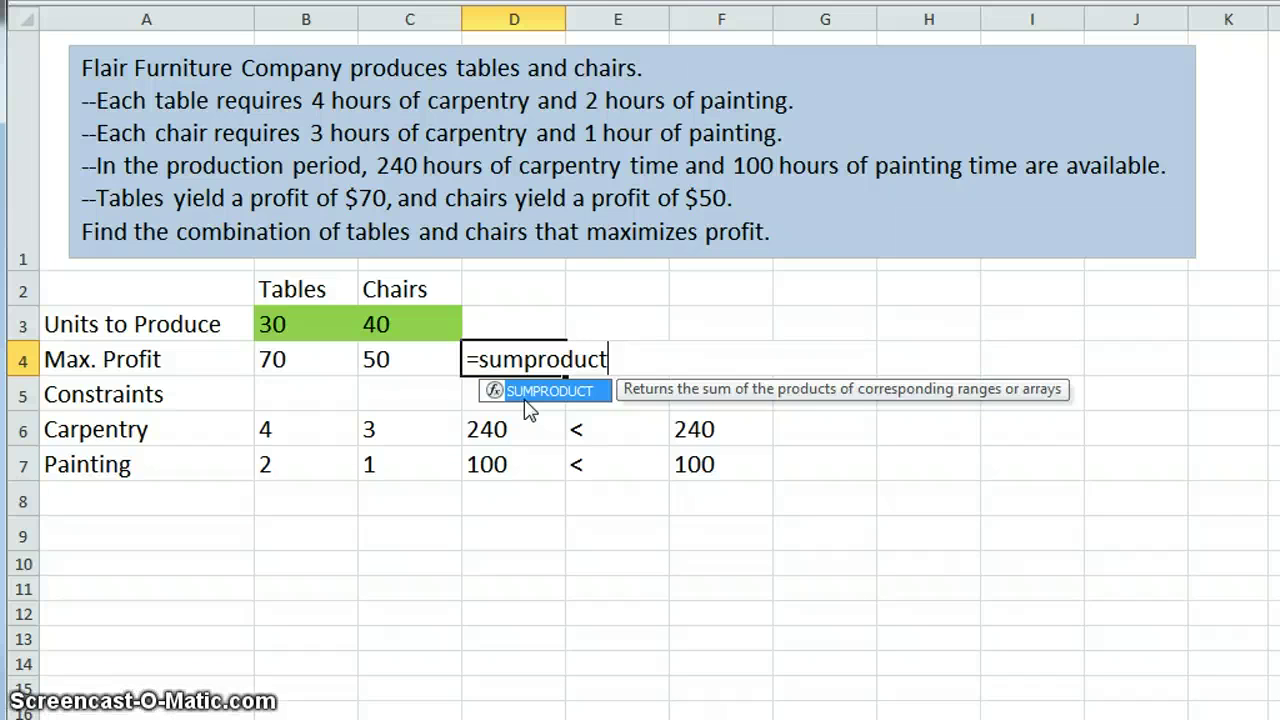
text(()
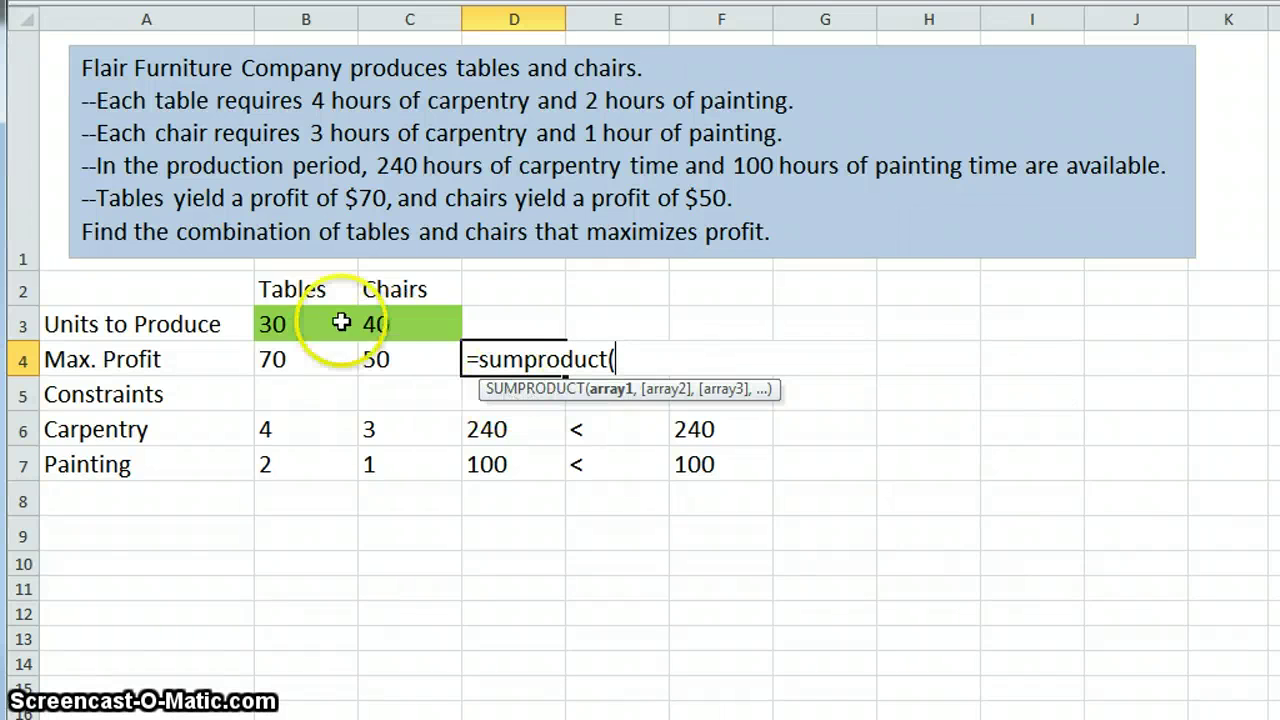
drag(289, 323, 412, 323)
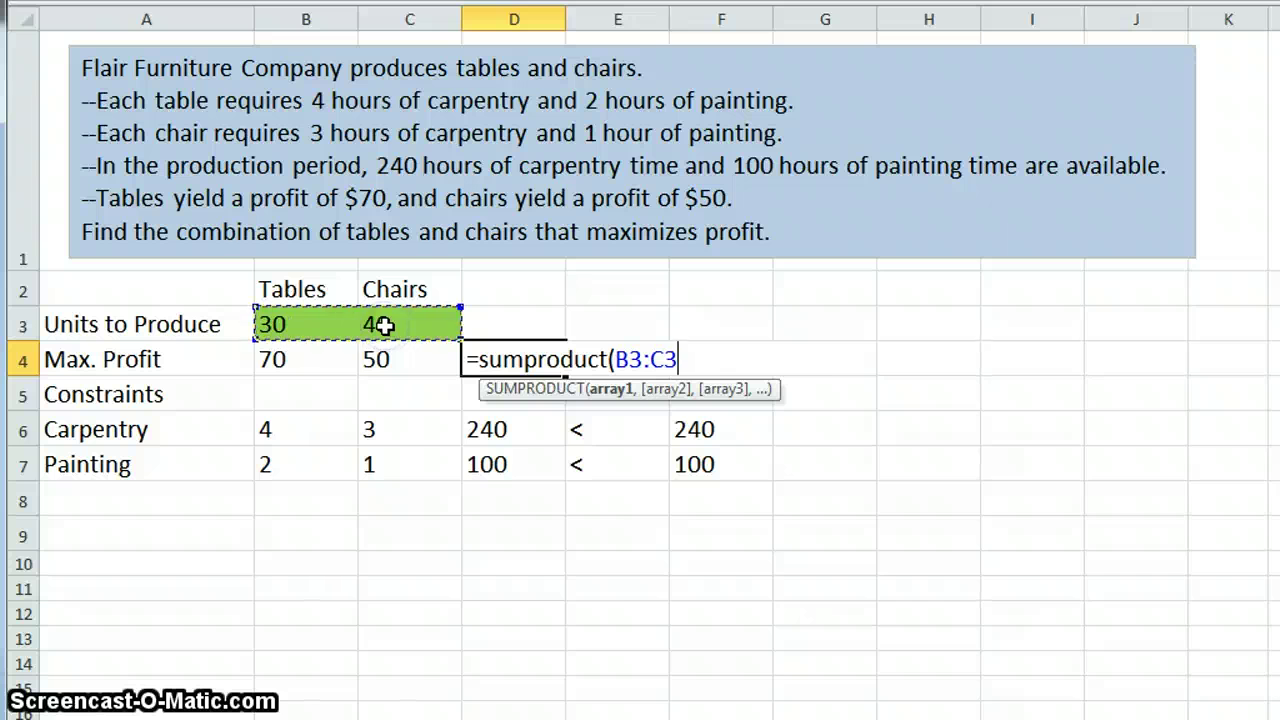
text(,)
drag(265, 358, 363, 358)
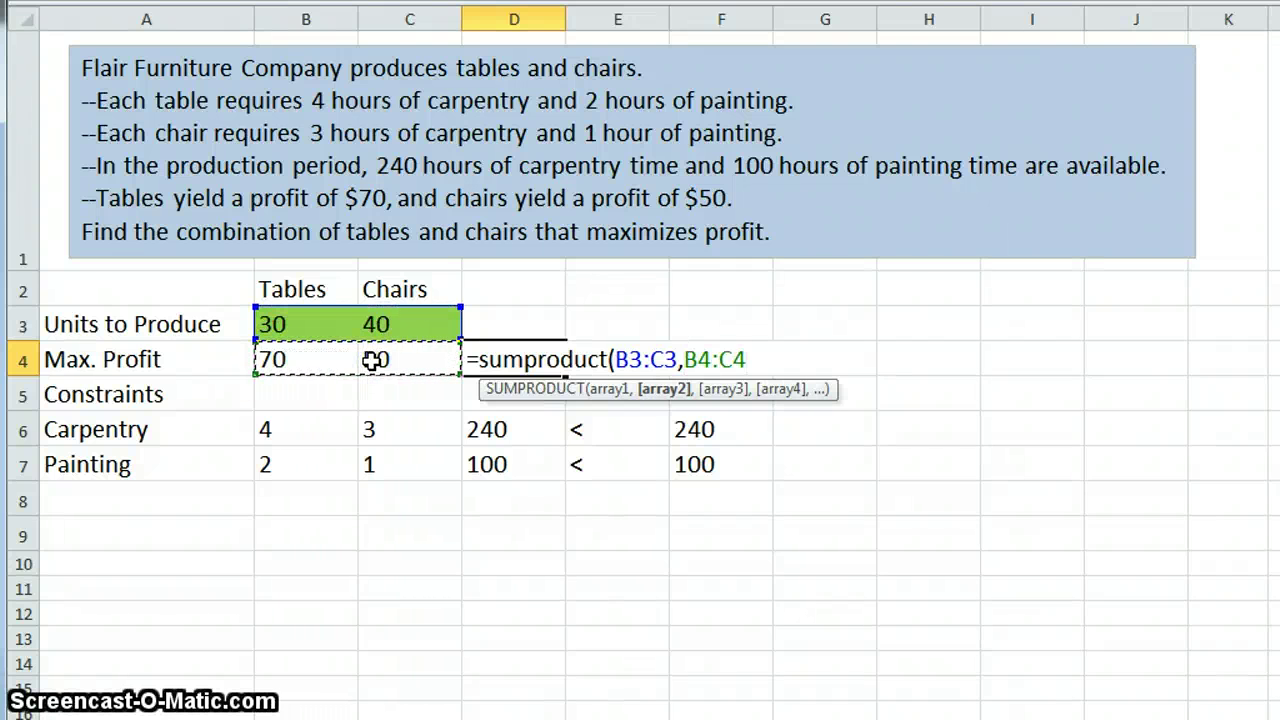
text())
key(Return)
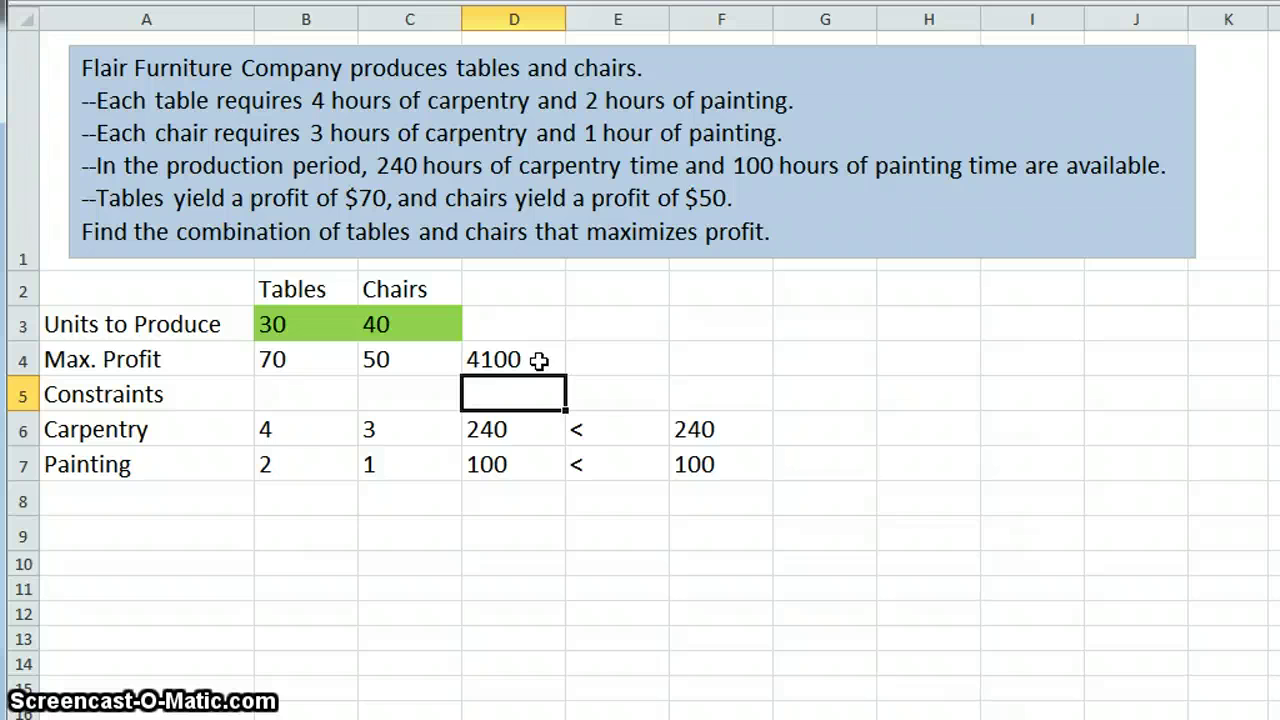
- Enter =SUMPRODUCT(B3:C3,B6:C6) in D6 for carpentry hours used, giving 240
click(528, 431)
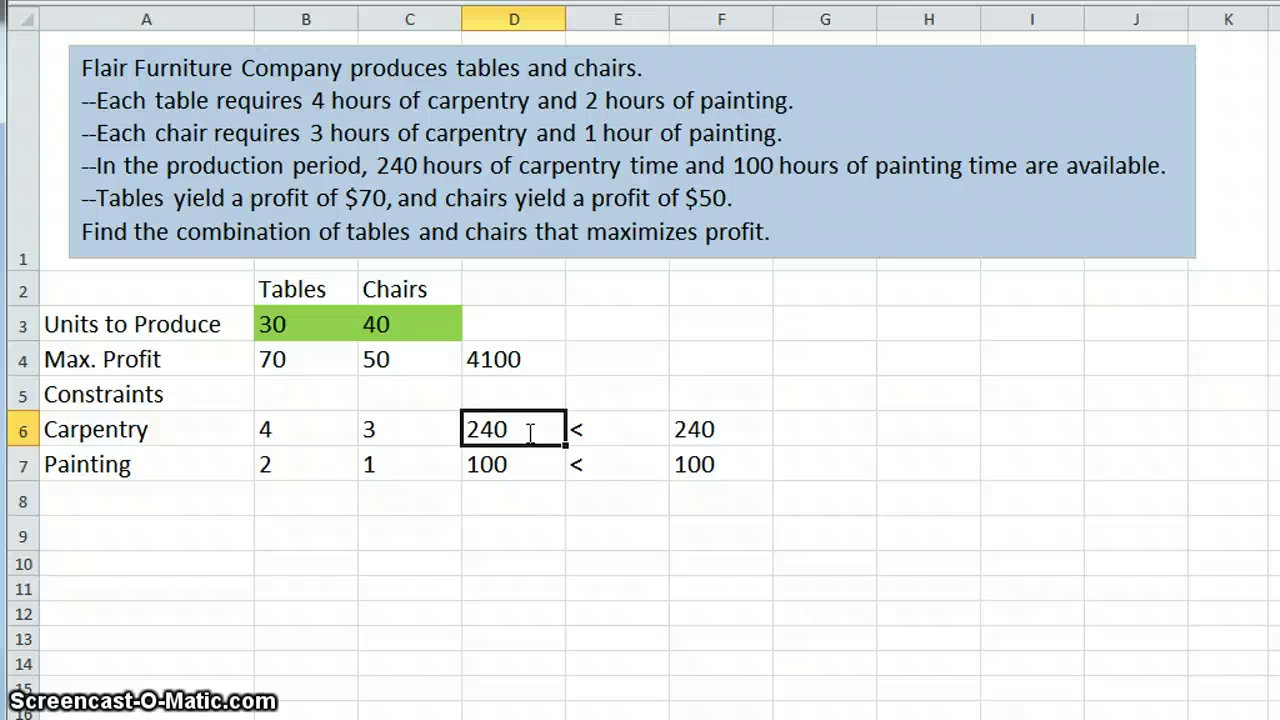
text(=sumproduct)
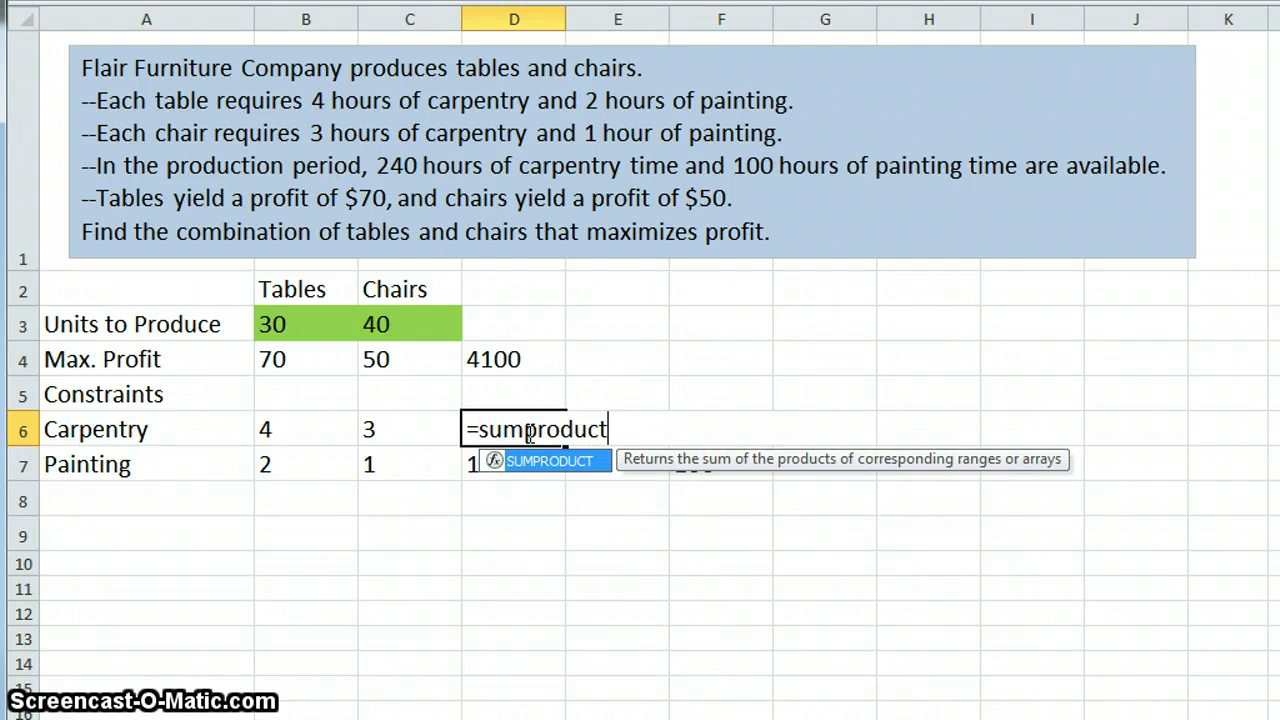
text(()
drag(286, 323, 370, 323)
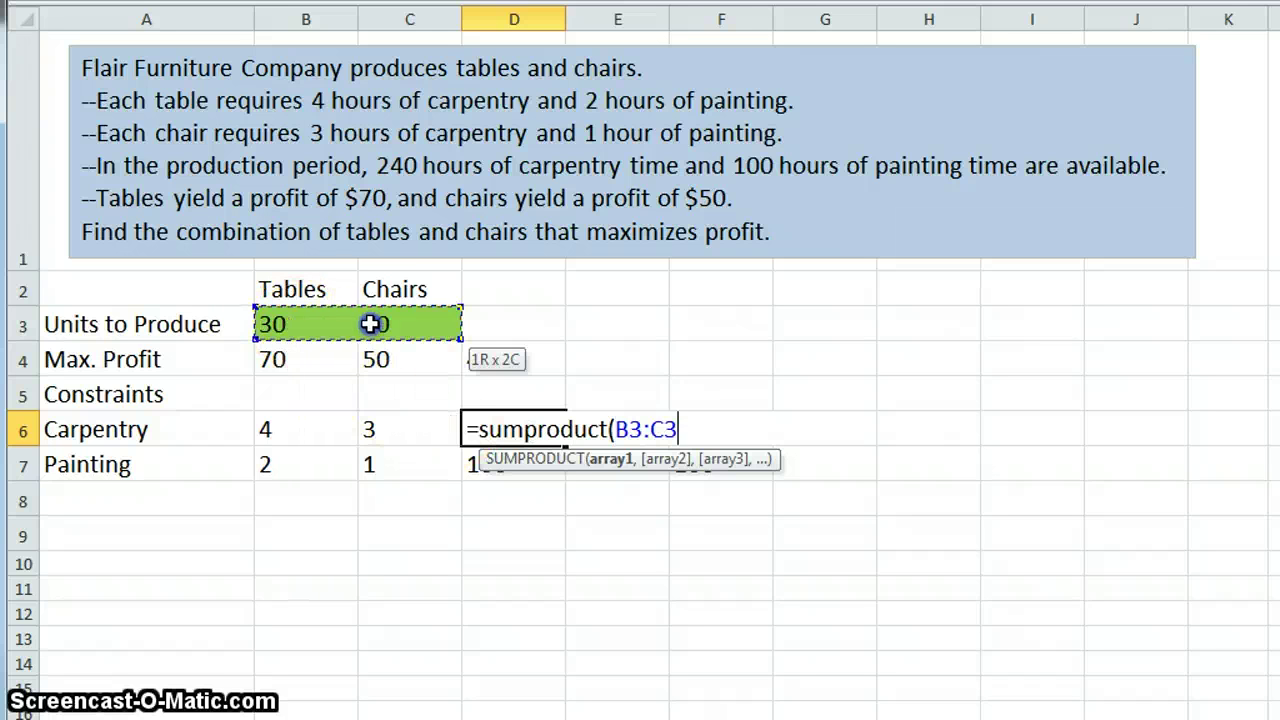
text(,)
drag(337, 429, 360, 429)
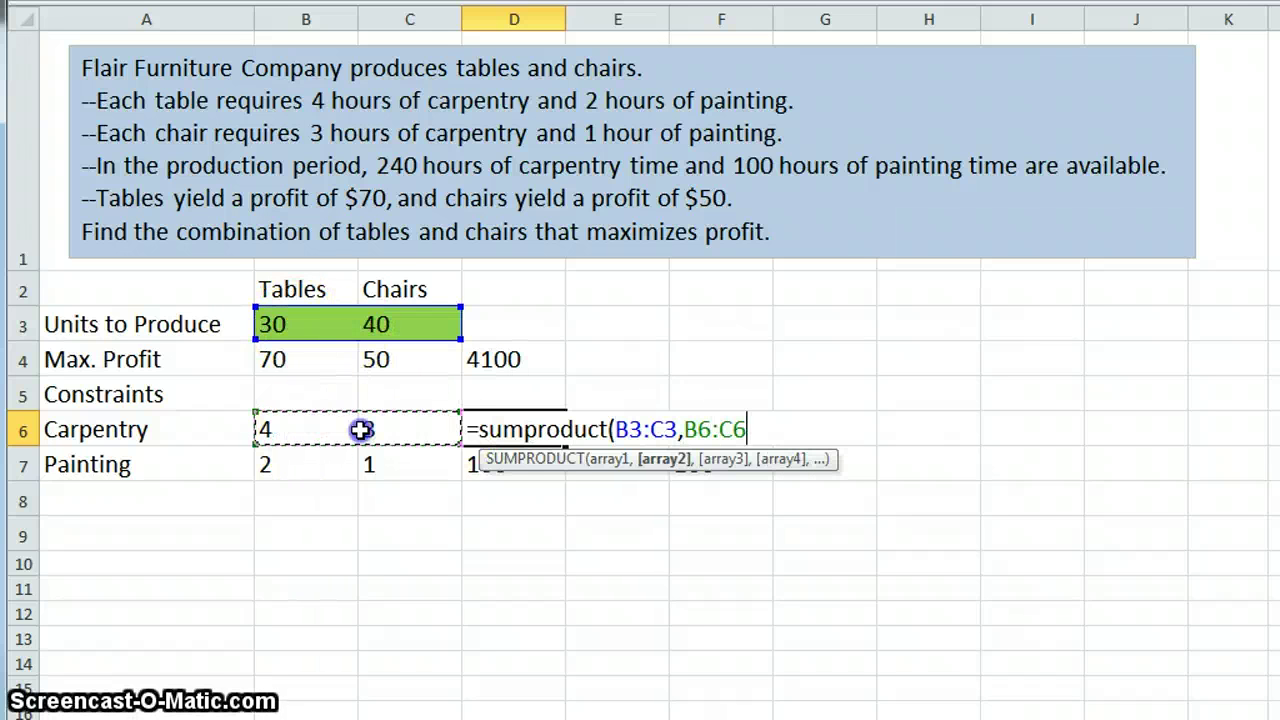
text())
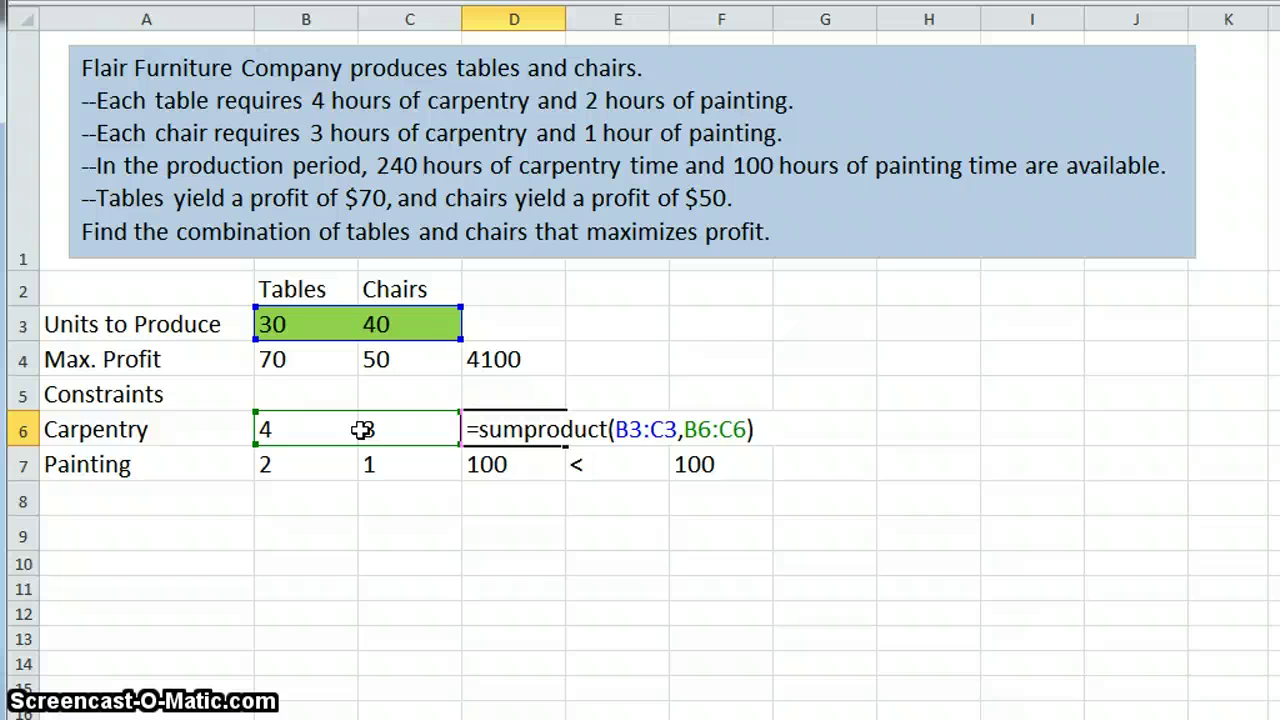
key(Return)
- Enter =SUMPRODUCT(B3:C3,B7:C7) in D7 for painting hours used, giving 100
text(=)
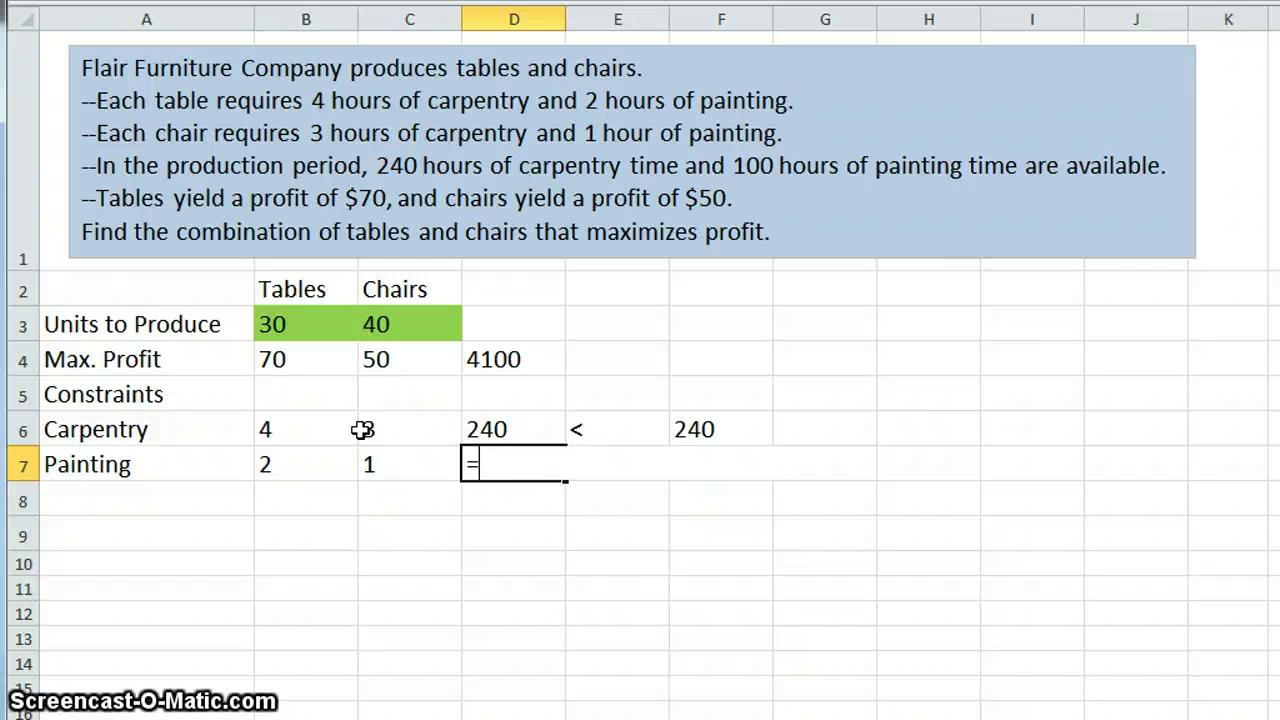
text(sumpr)
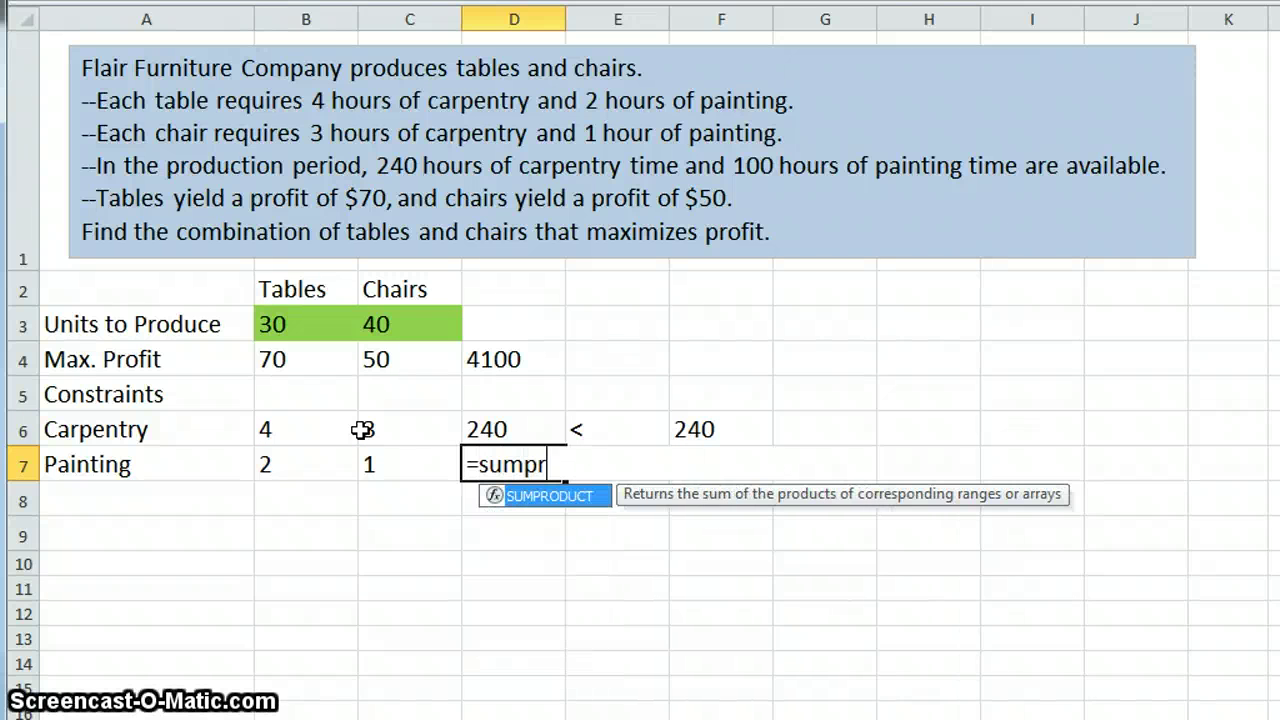
text(oduc)
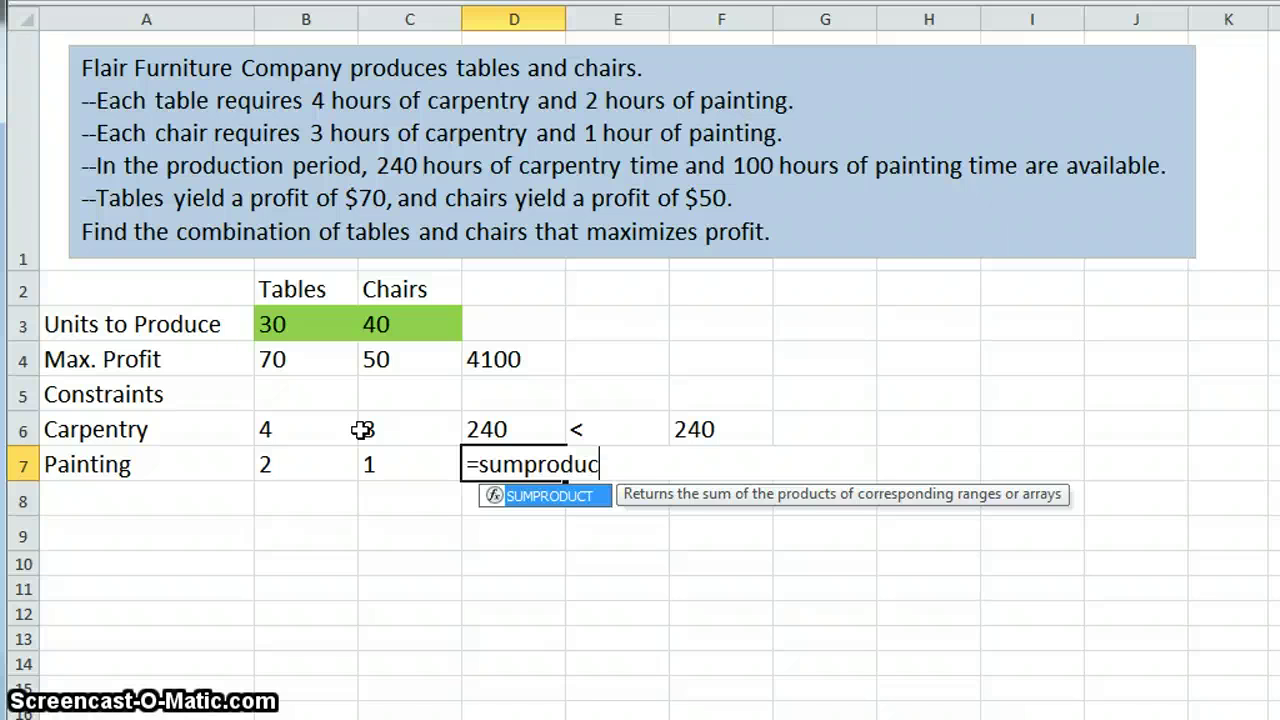
text(t()
drag(314, 322, 423, 320)
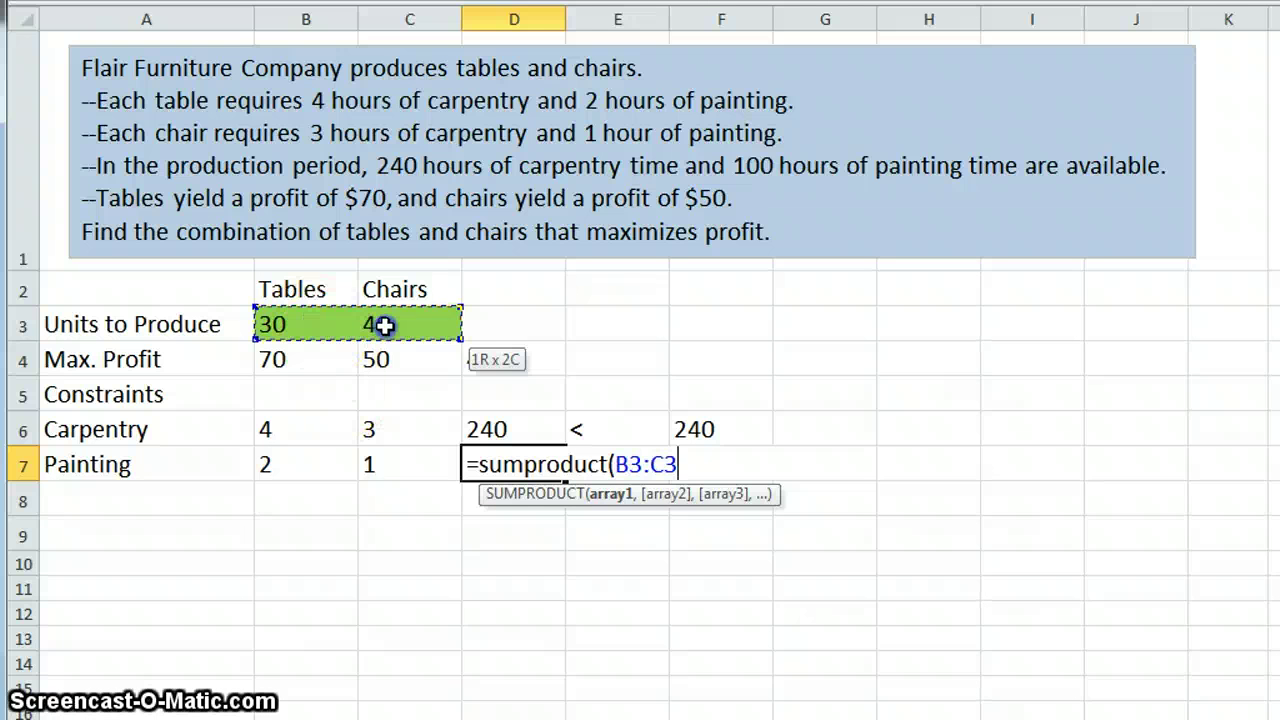
text(,)
drag(344, 460, 374, 463)
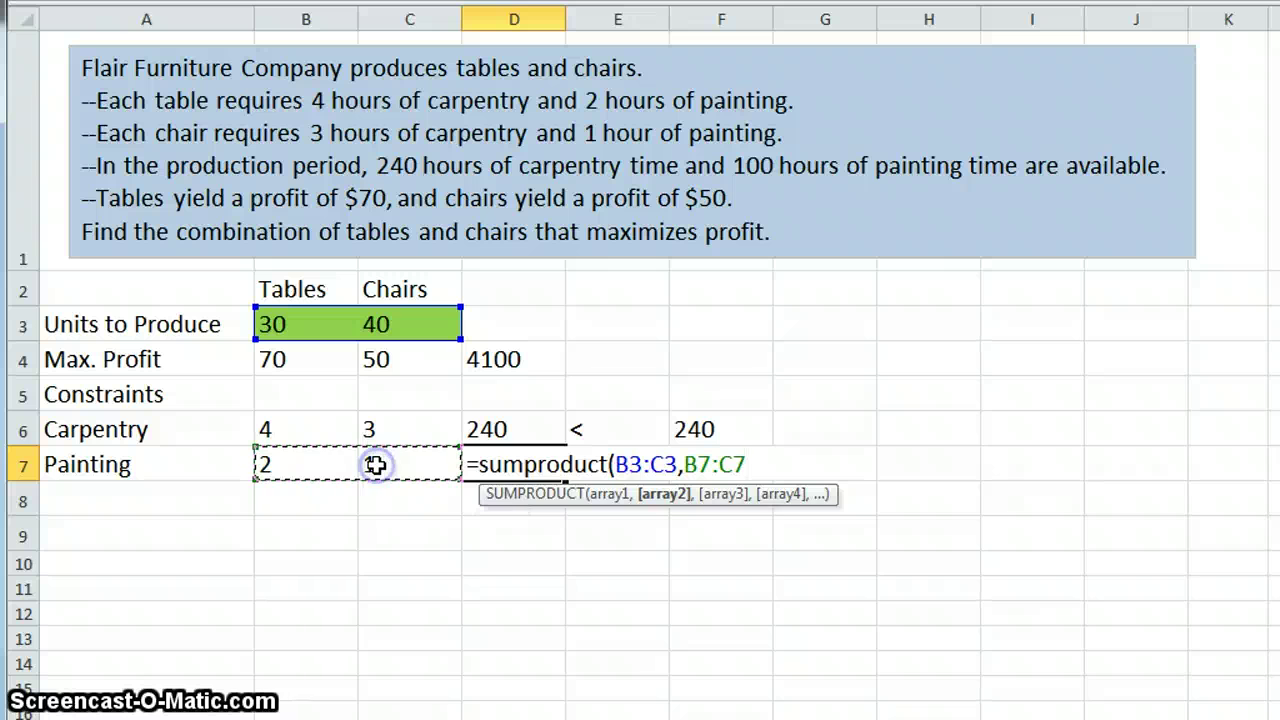
text())
key(Return)
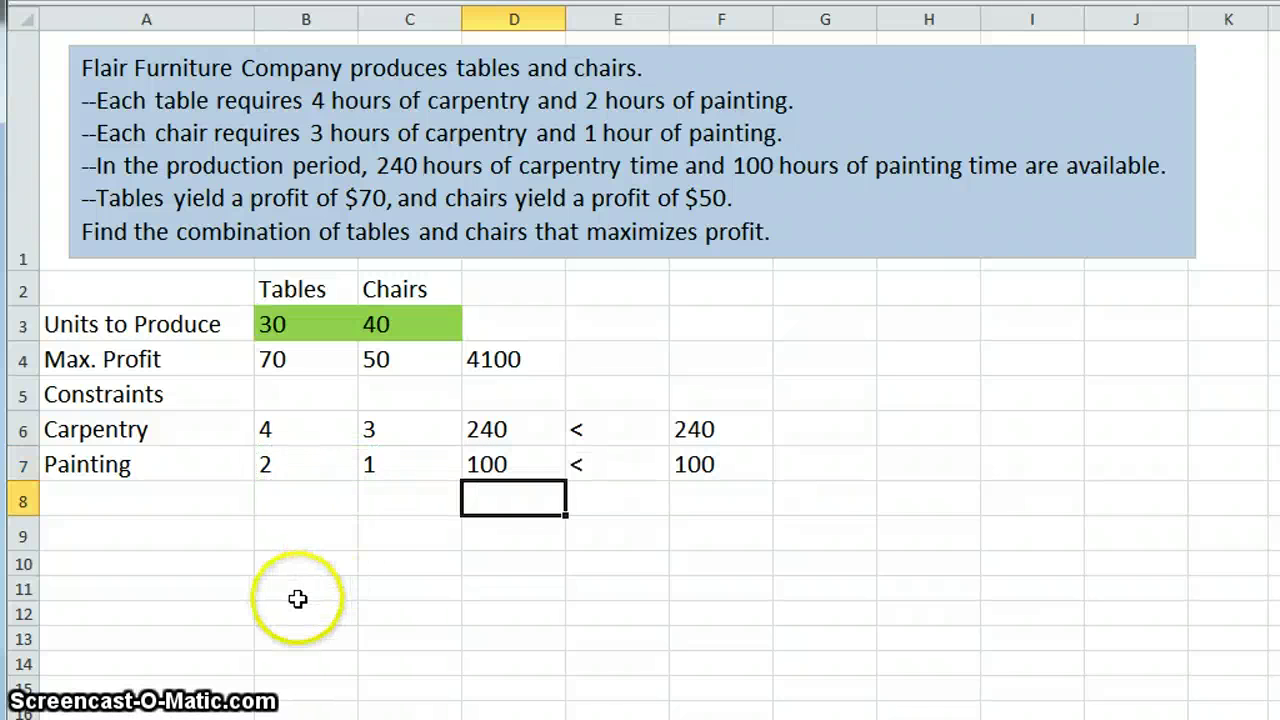
key(Up)
key(Up)
key(Up)
key(Up)
key(Left)
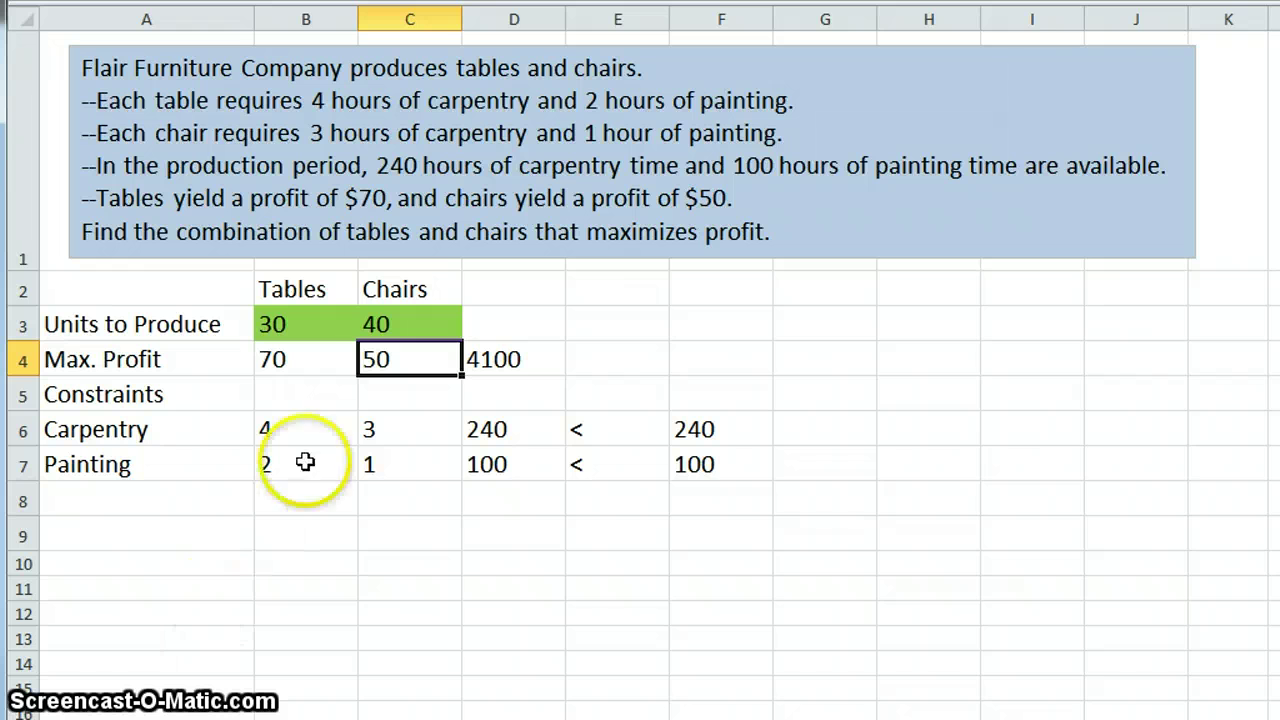
click(280, 362)
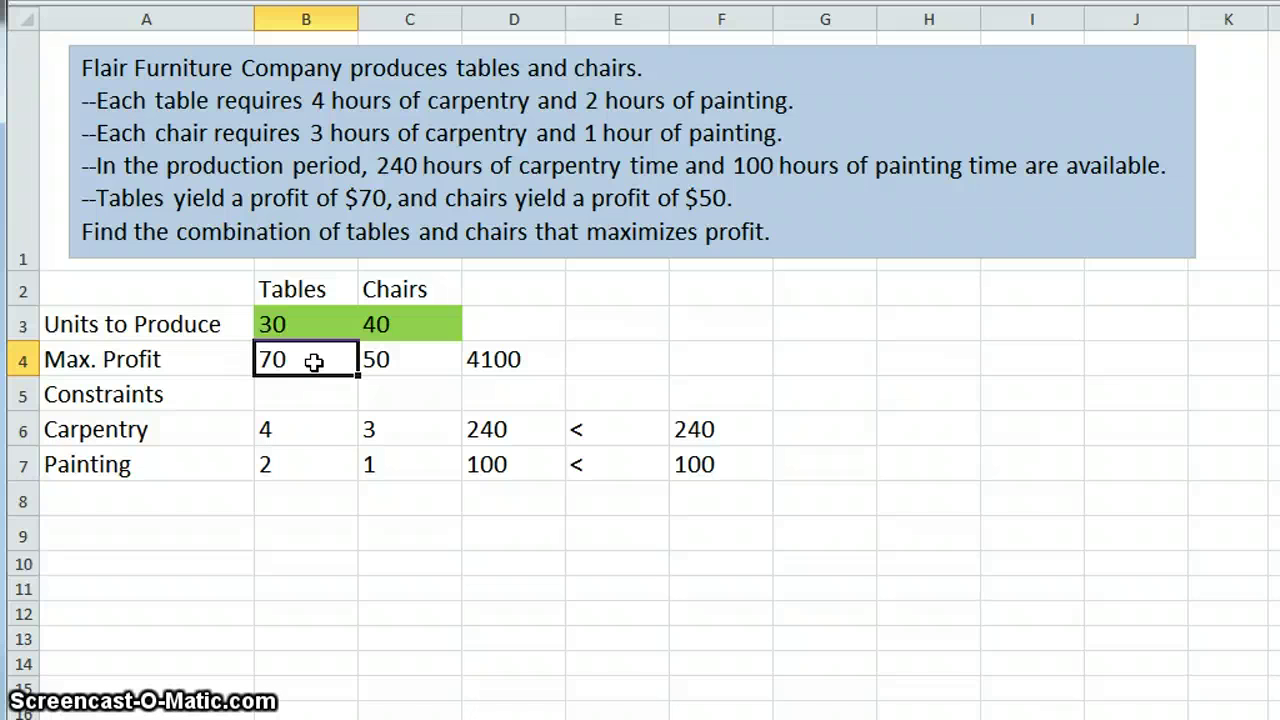
click(439, 368)
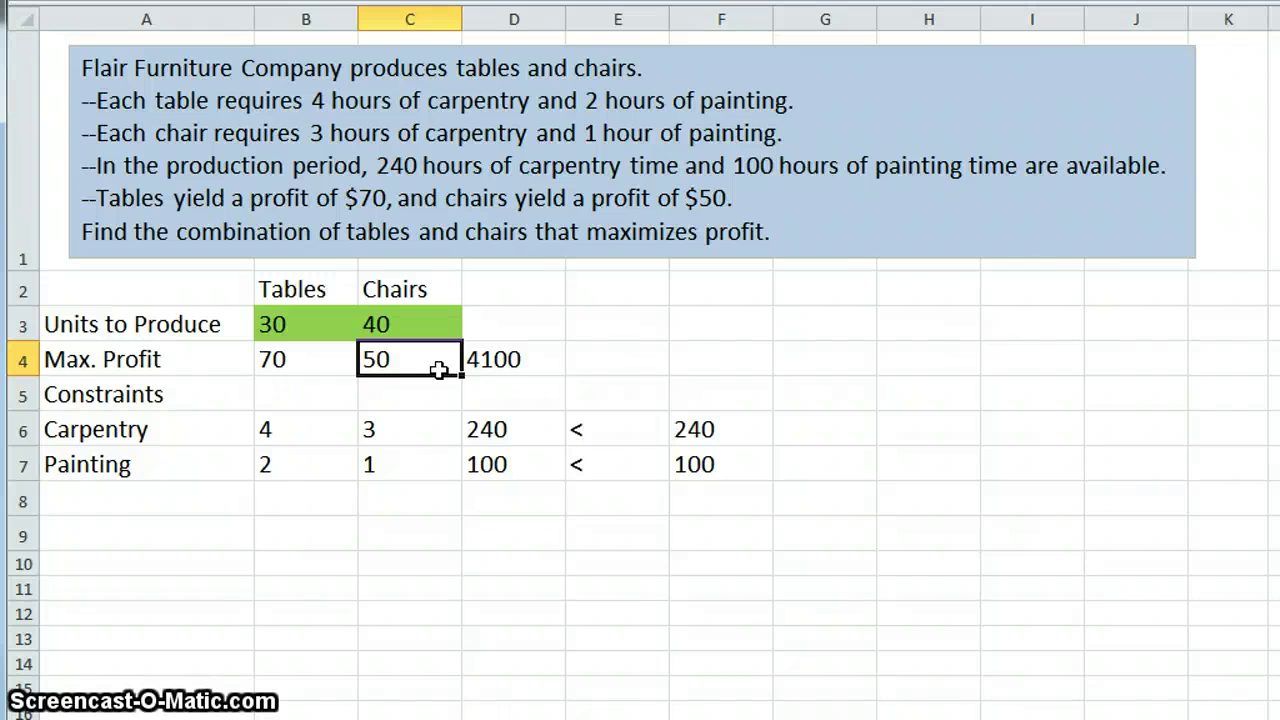
click(329, 331)
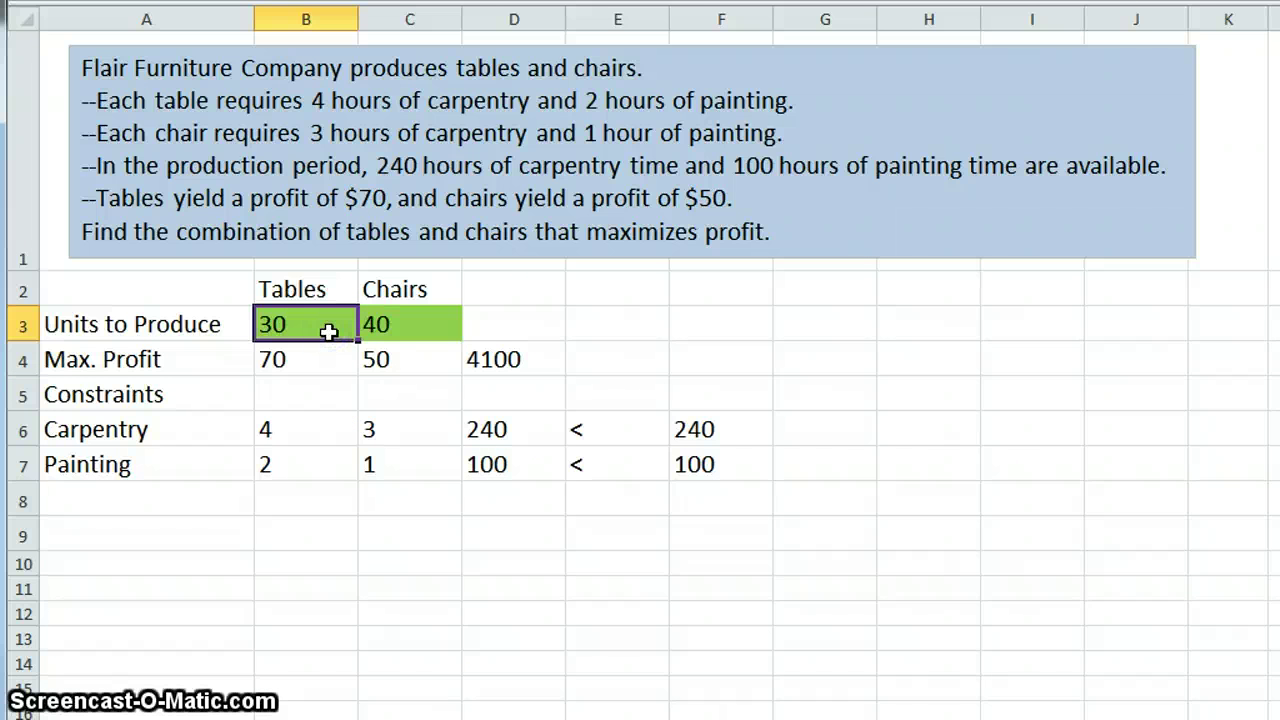
click(456, 325)
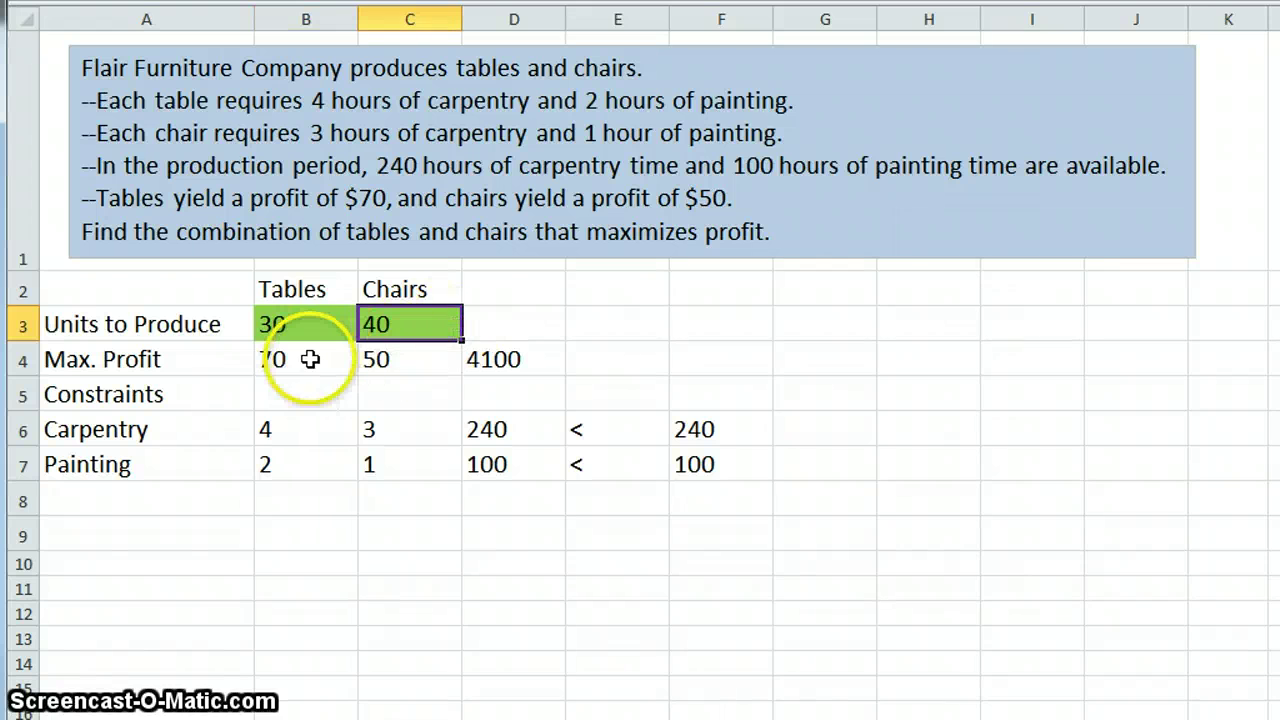
click(317, 362)
click(413, 365)
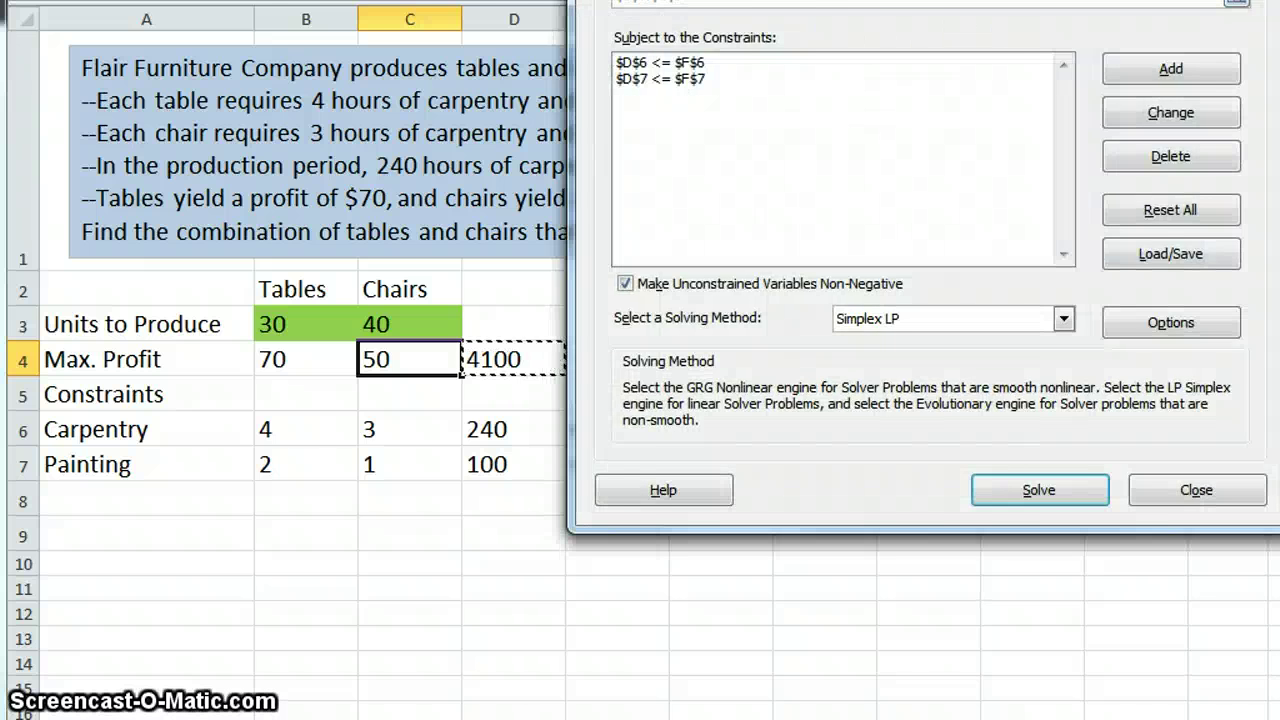
- Move the Solver Parameters dialog down so it is fully visible
drag(759, 2, 749, 34)
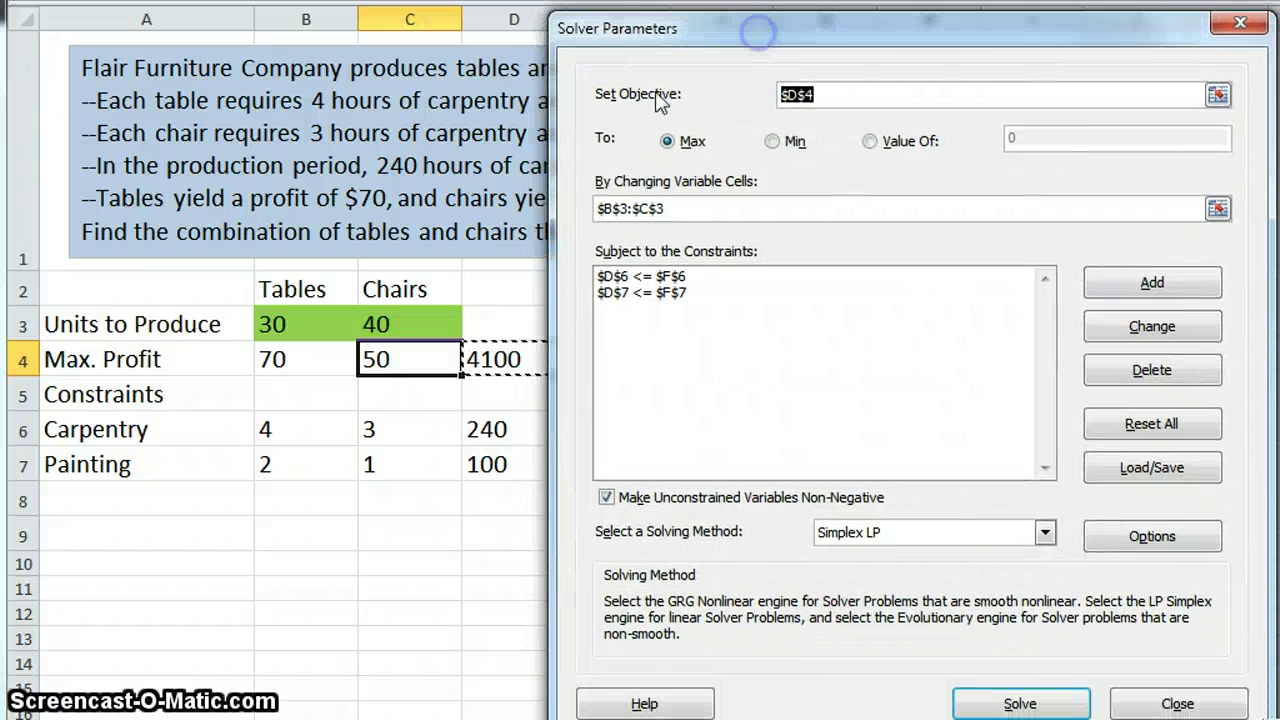
- Solve, keep the solution with a Sensitivity report, and view the Sensitivity Report 1 sheet
click(1022, 706)
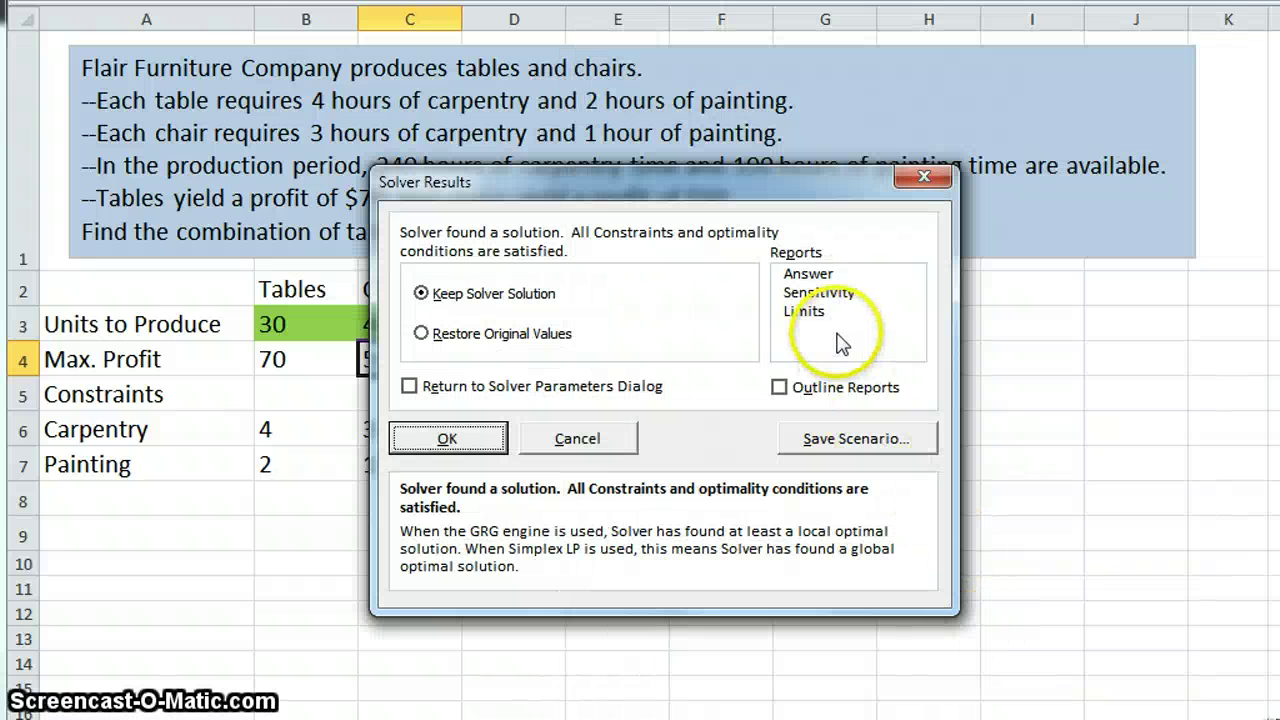
click(850, 292)
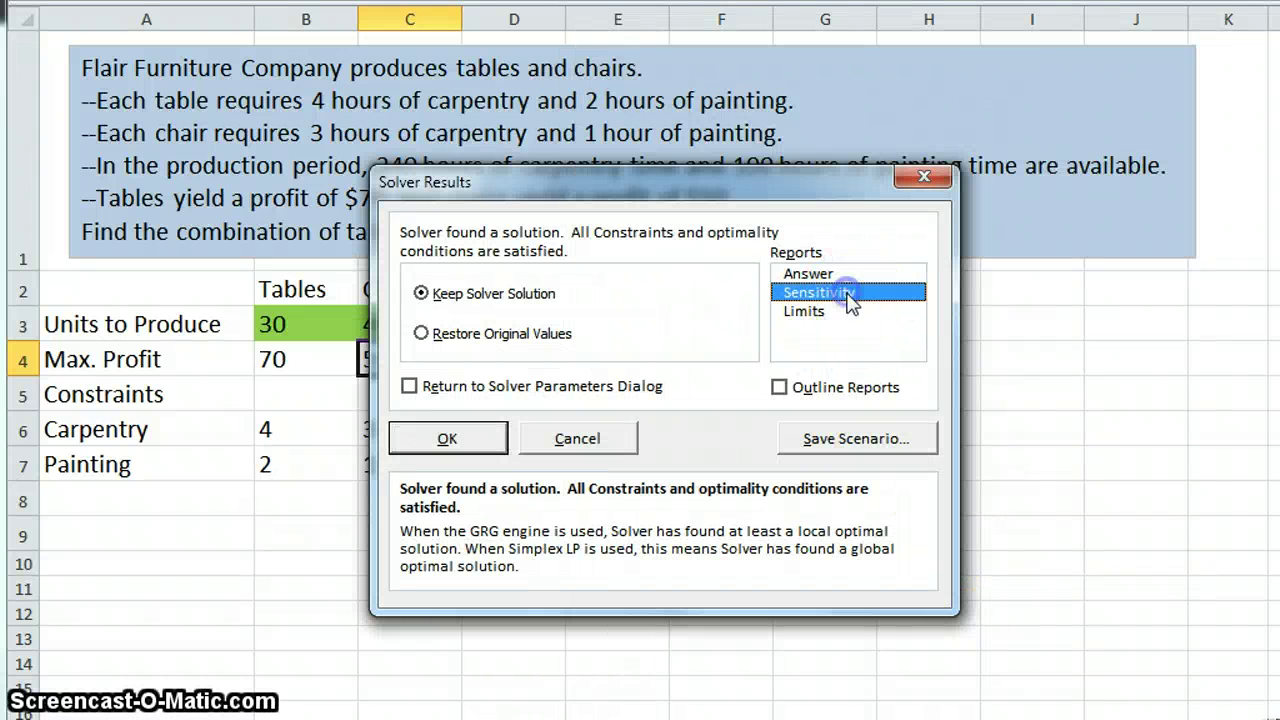
click(887, 297)
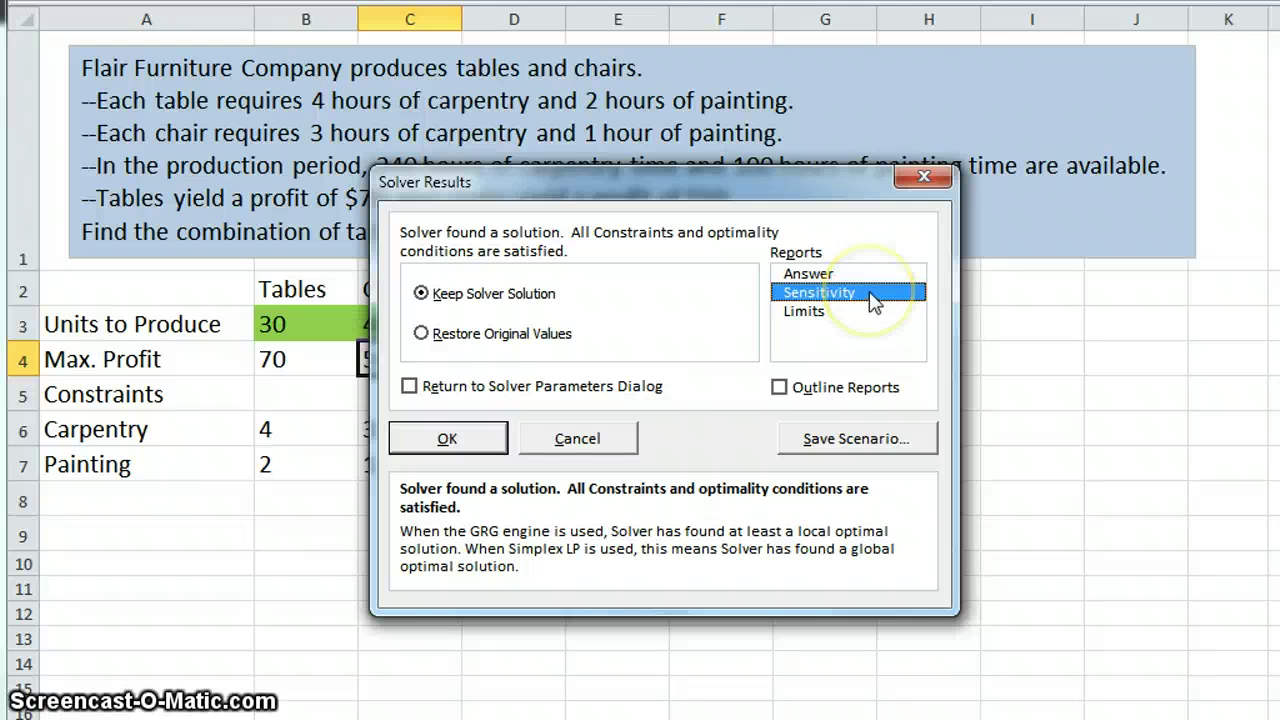
click(826, 346)
click(468, 437)
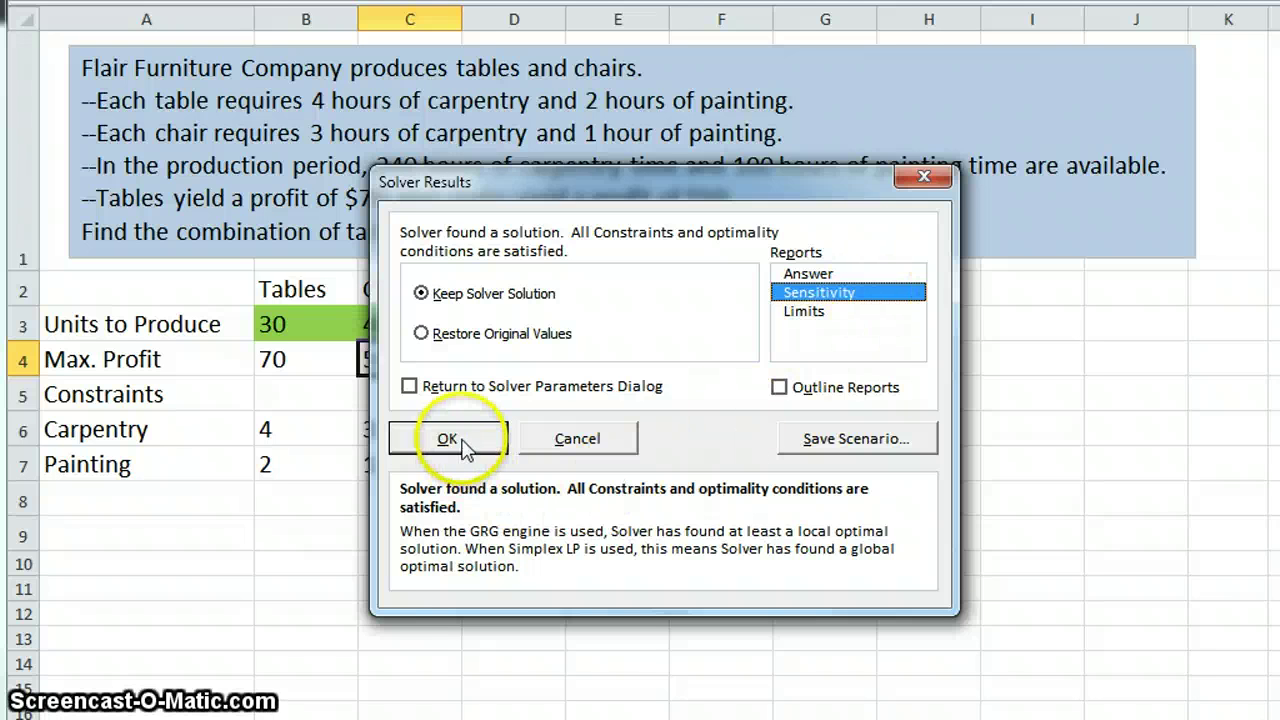
click(750, 12)
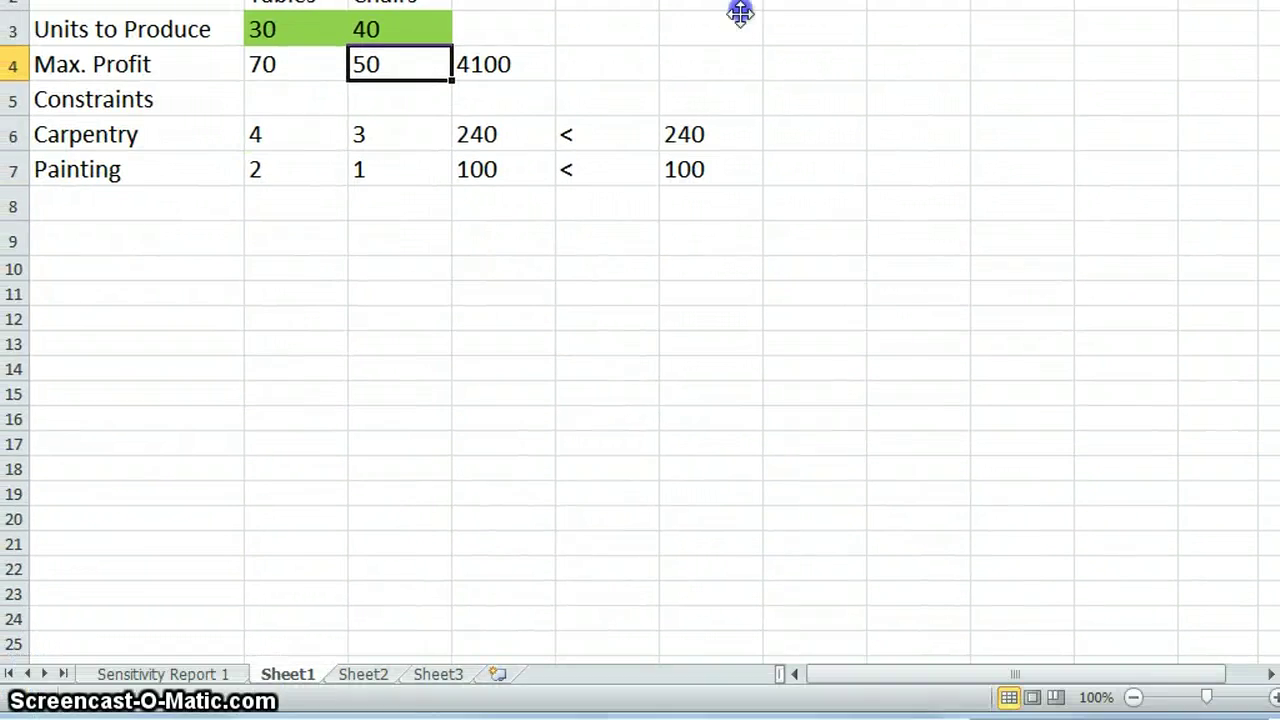
click(184, 664)
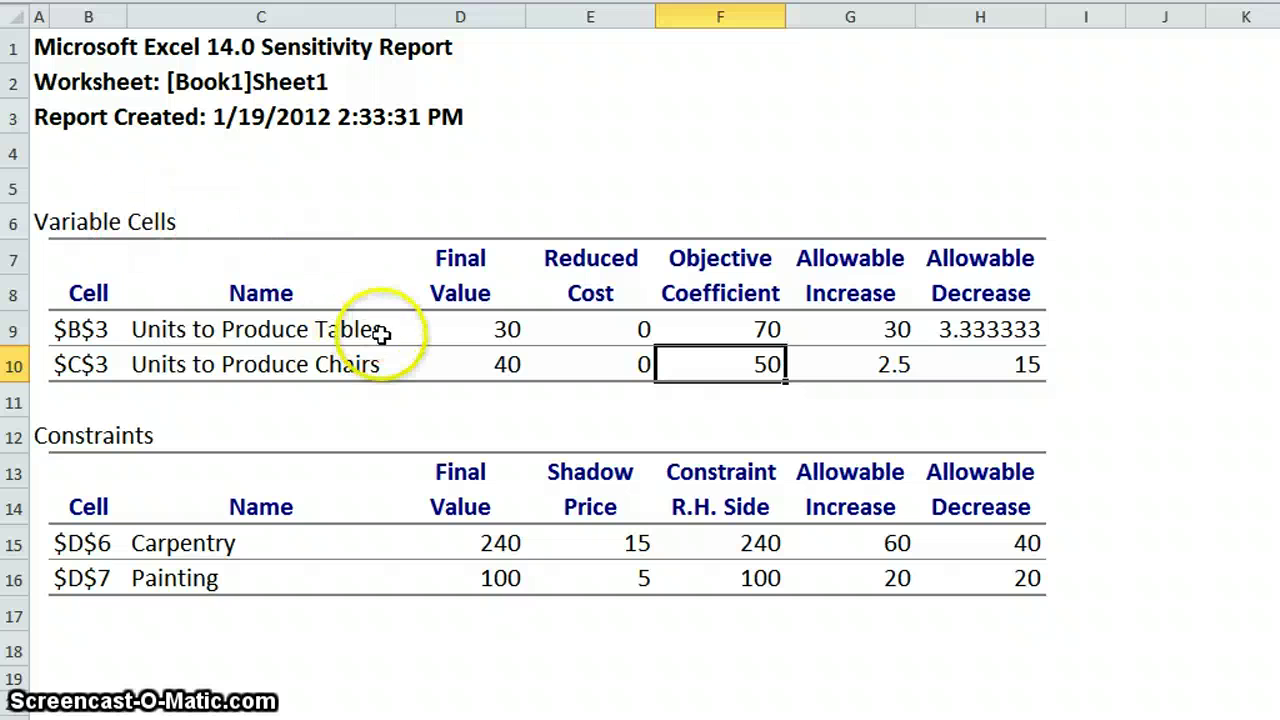
click(531, 330)
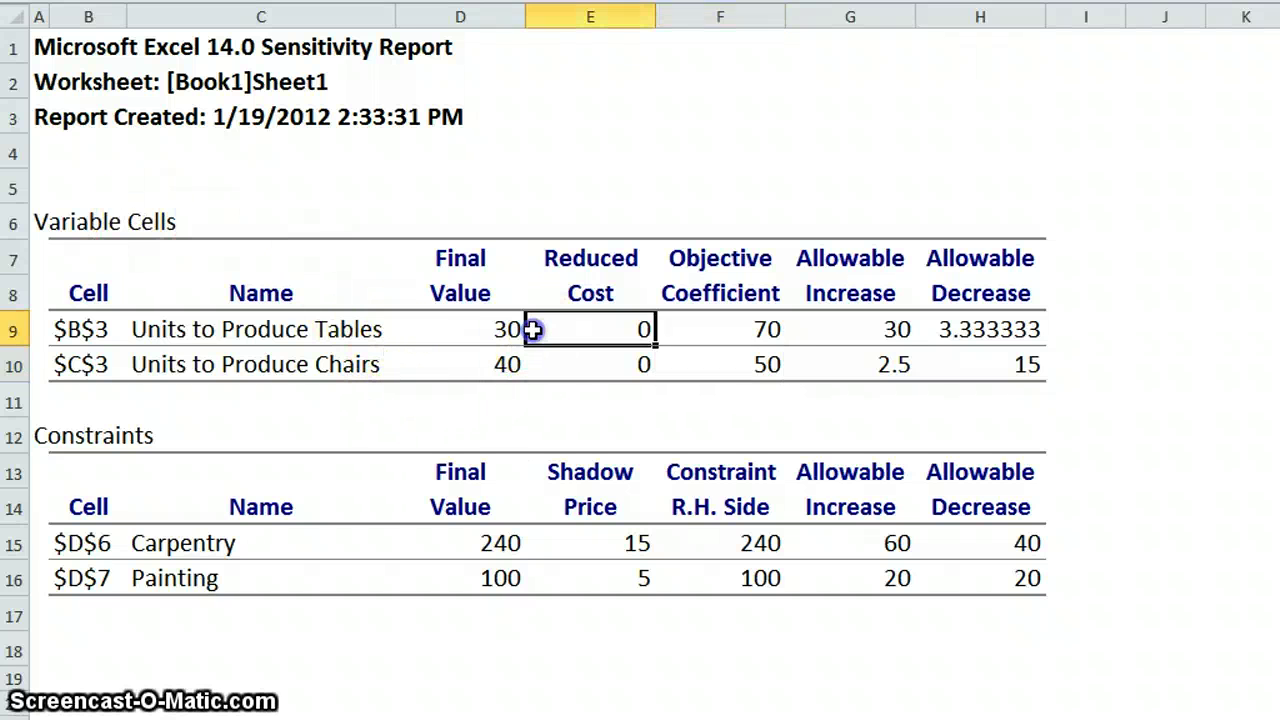
click(510, 330)
click(449, 362)
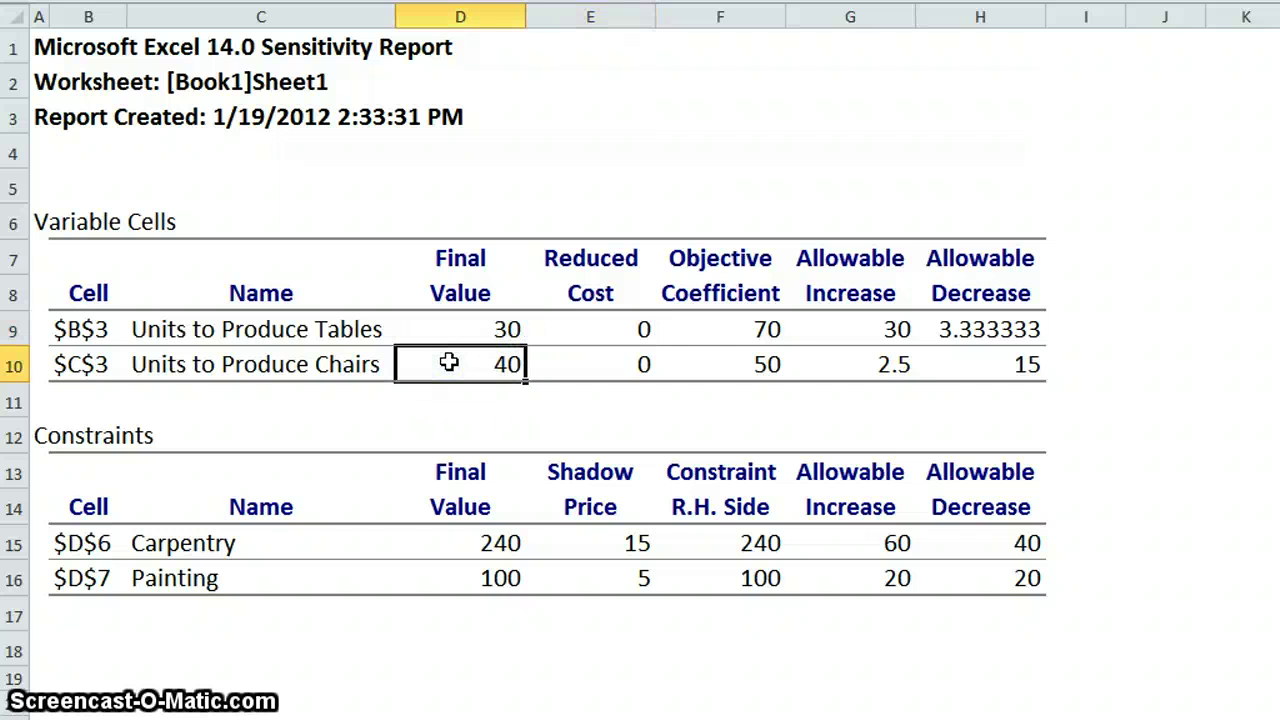
click(680, 329)
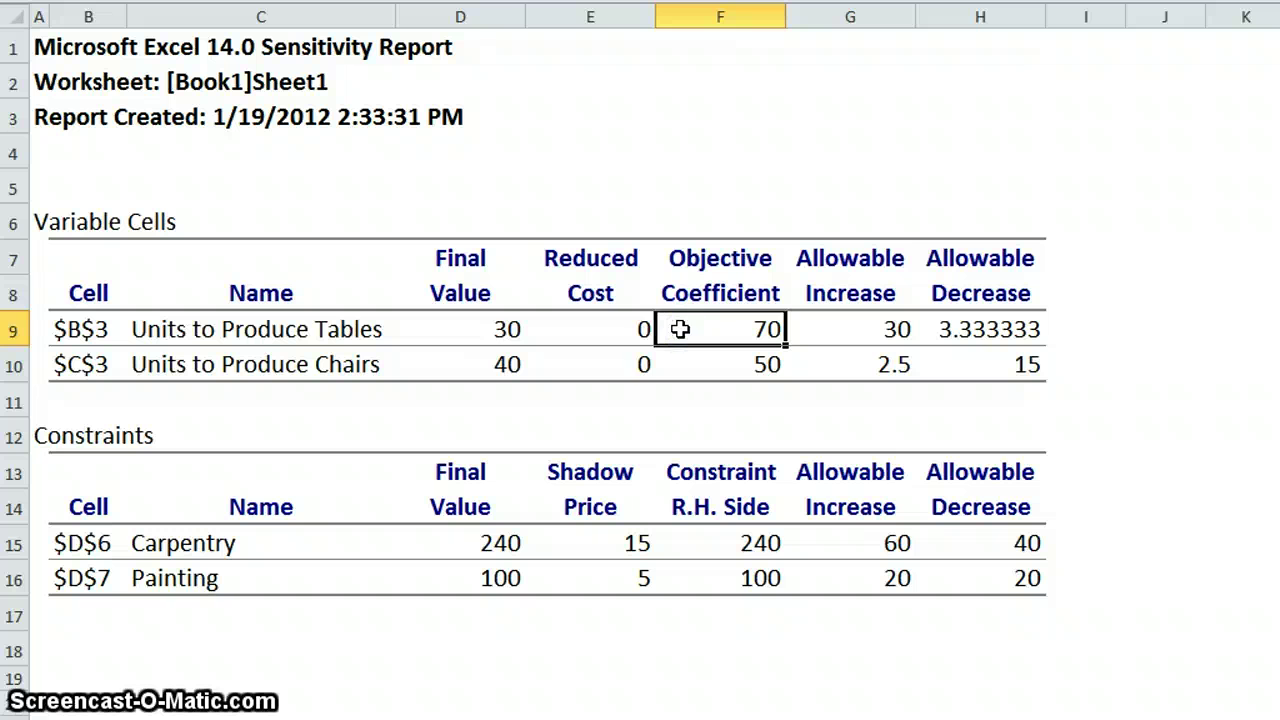
click(681, 364)
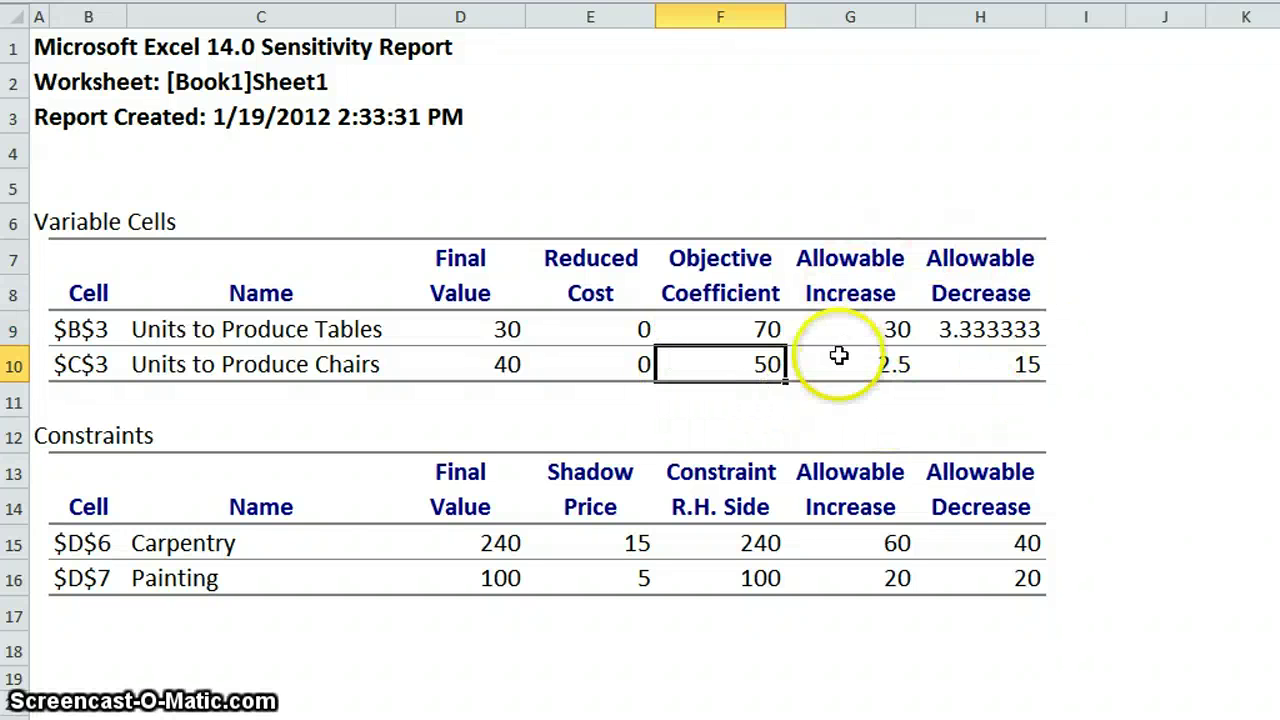
click(740, 328)
click(709, 360)
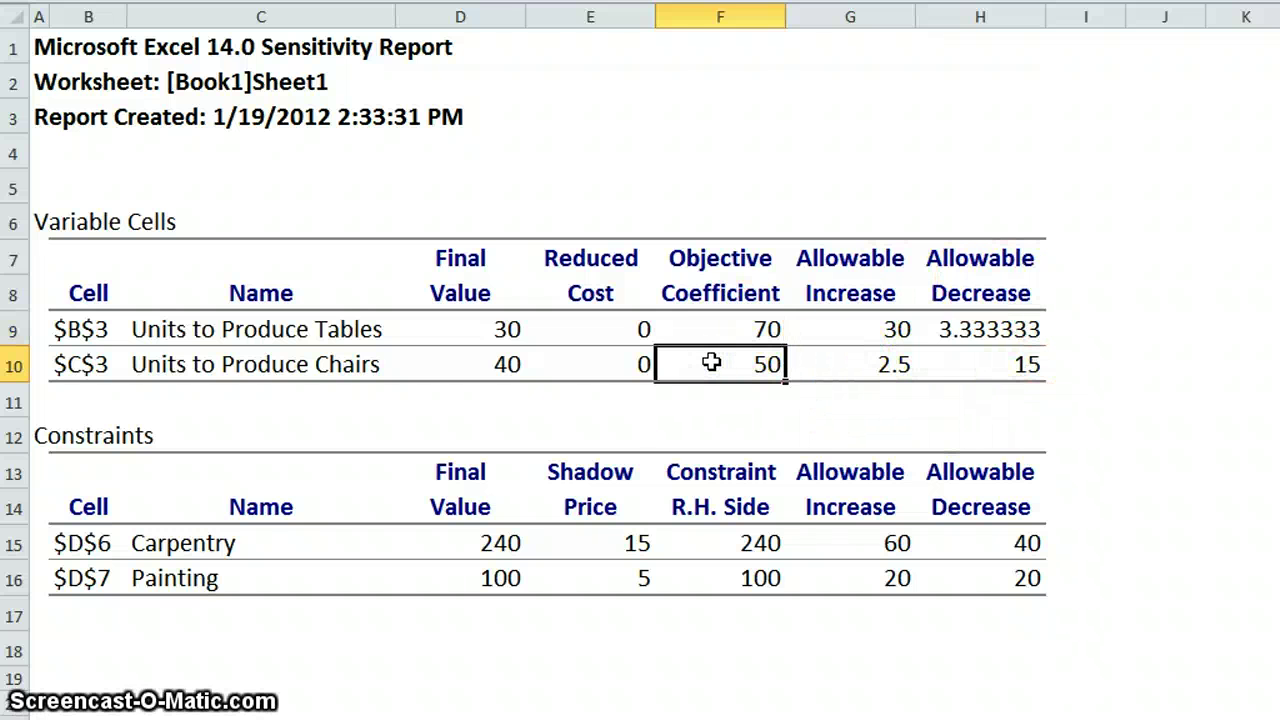
click(709, 333)
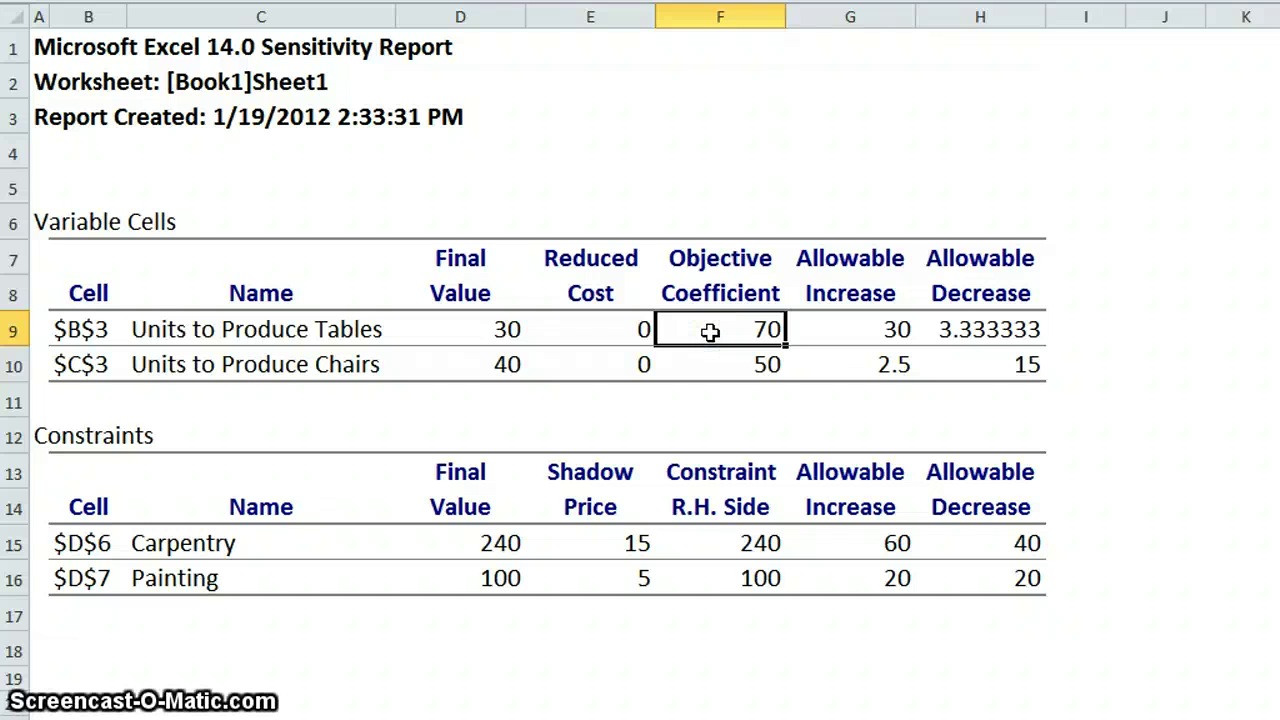
click(463, 332)
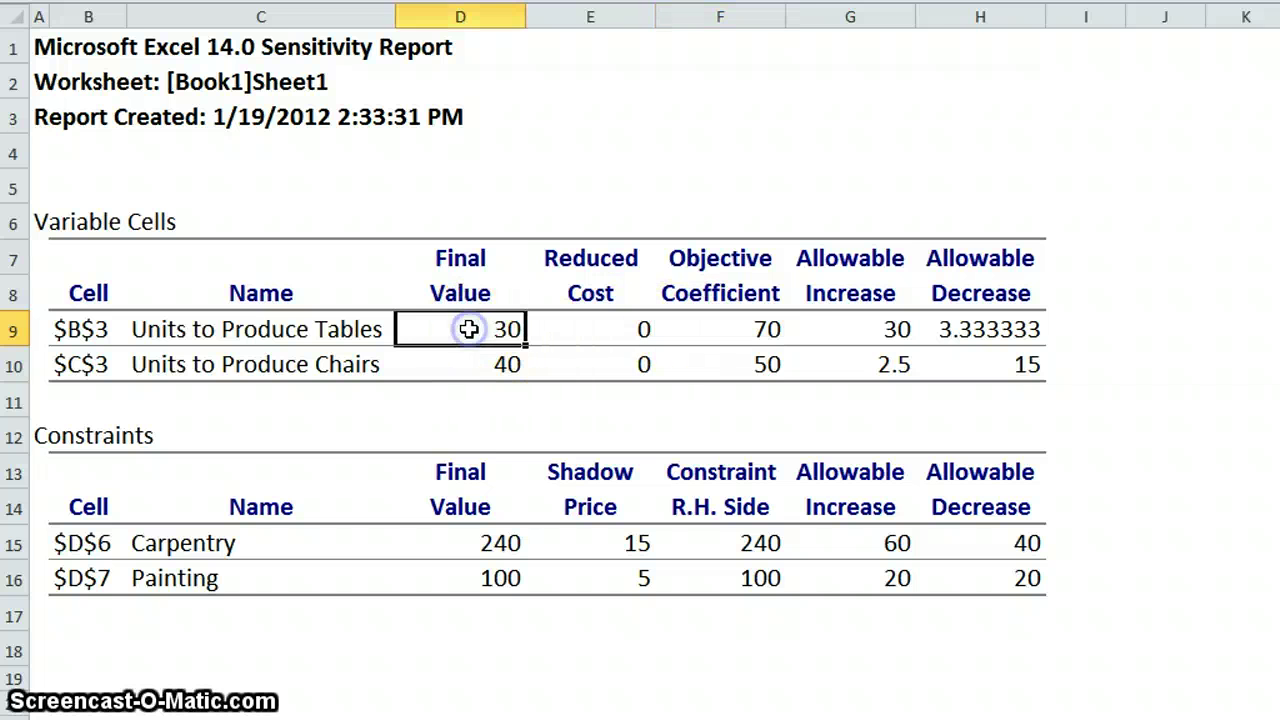
click(452, 367)
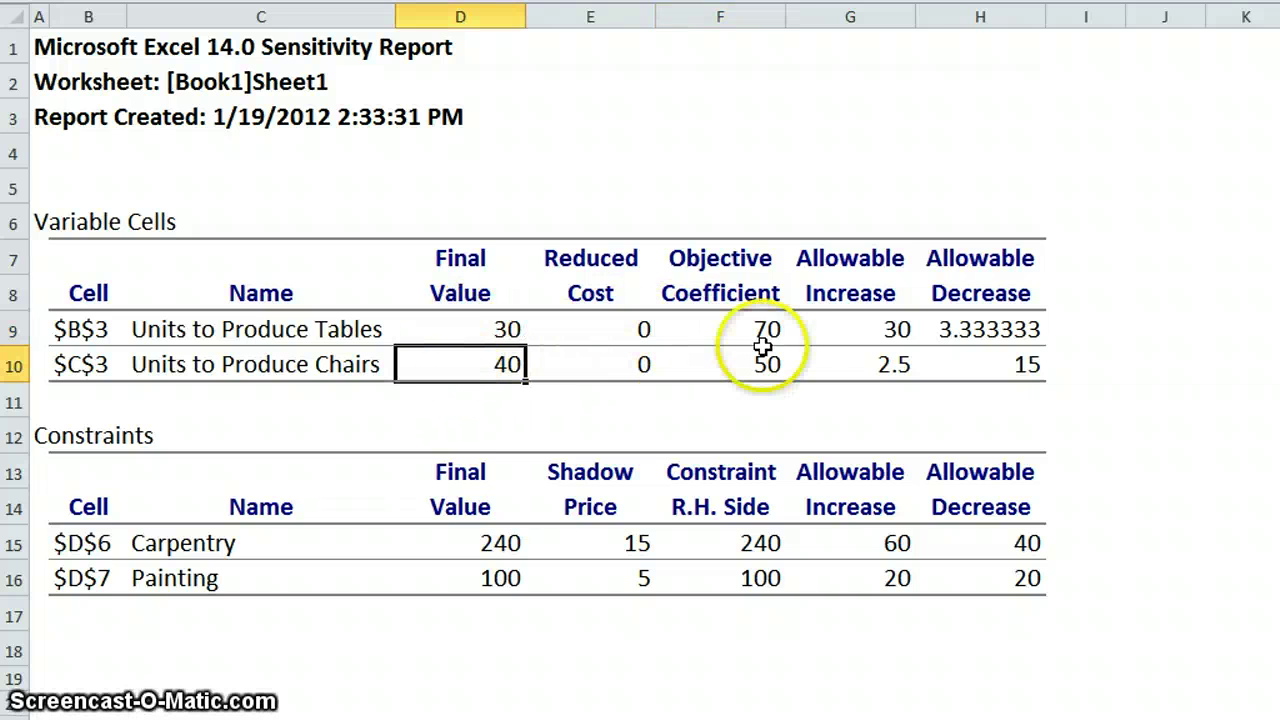
click(727, 329)
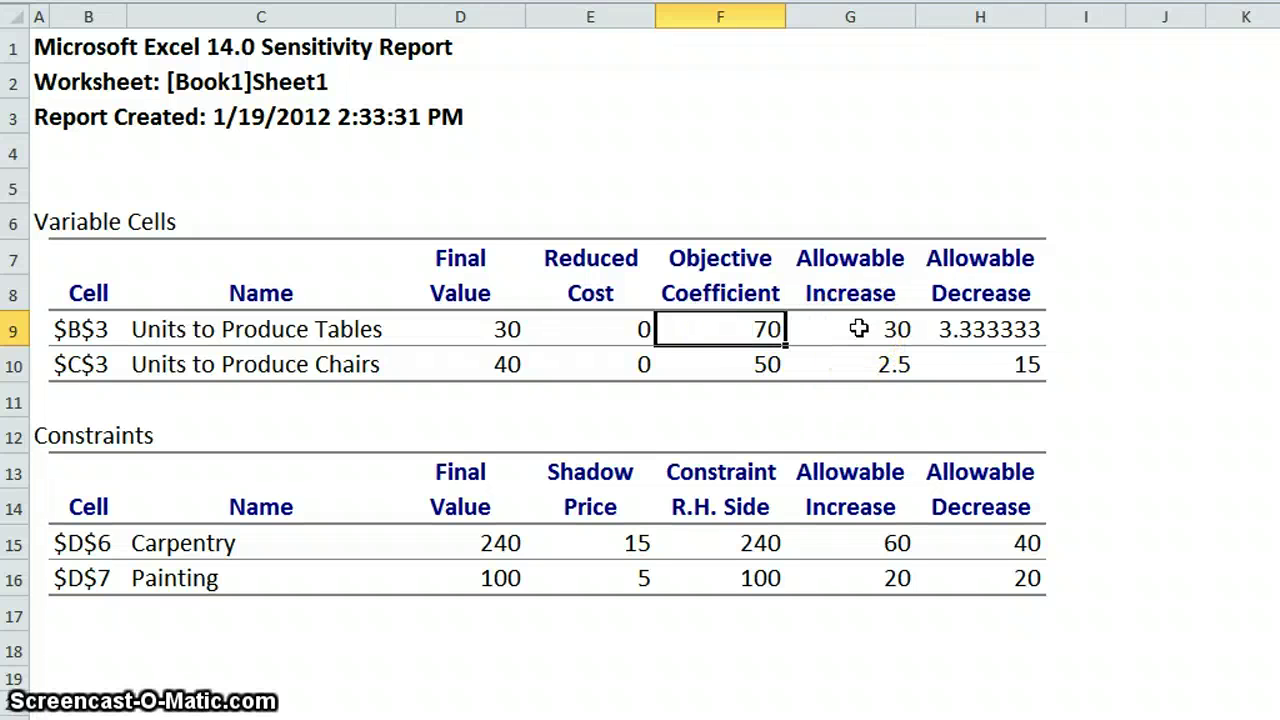
click(707, 325)
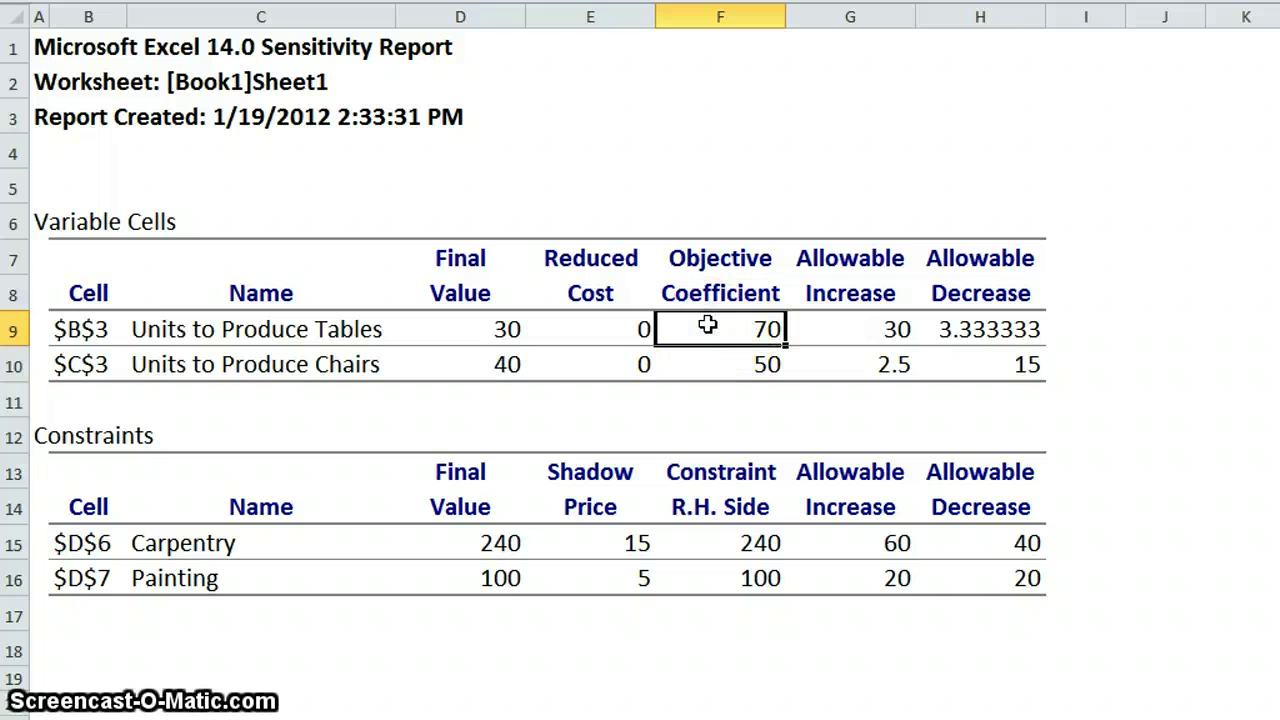
click(925, 330)
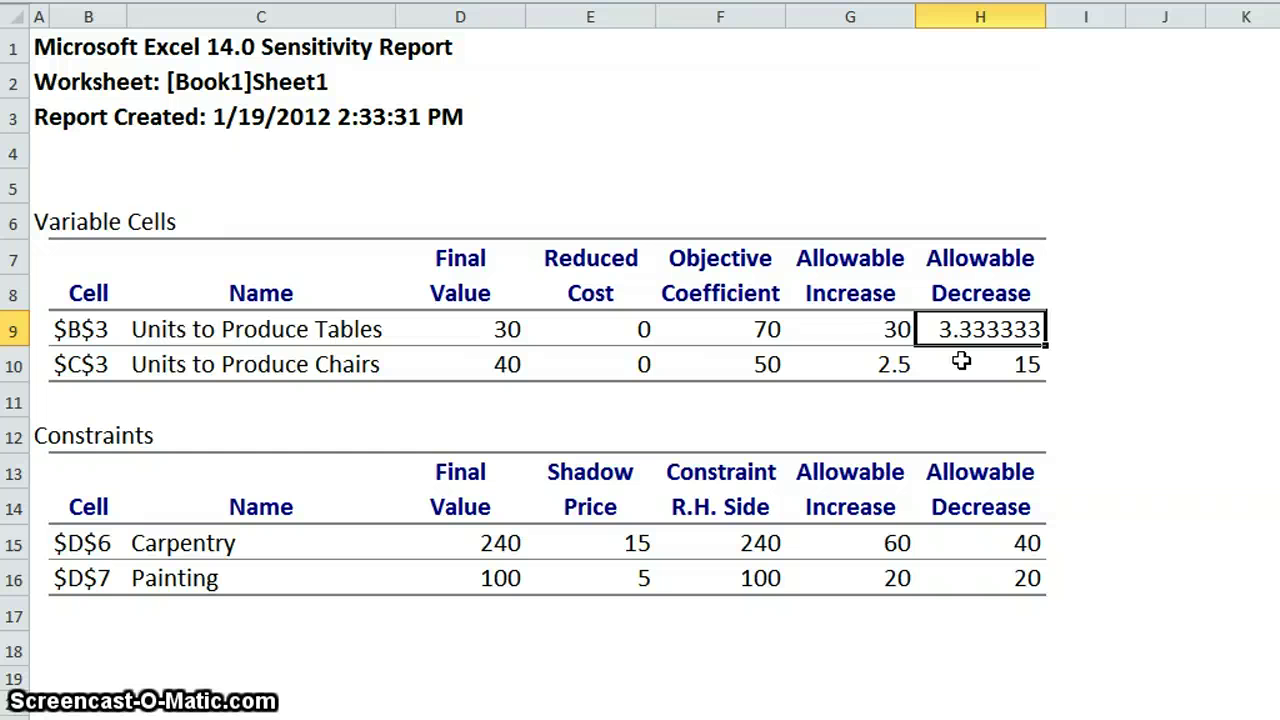
click(700, 335)
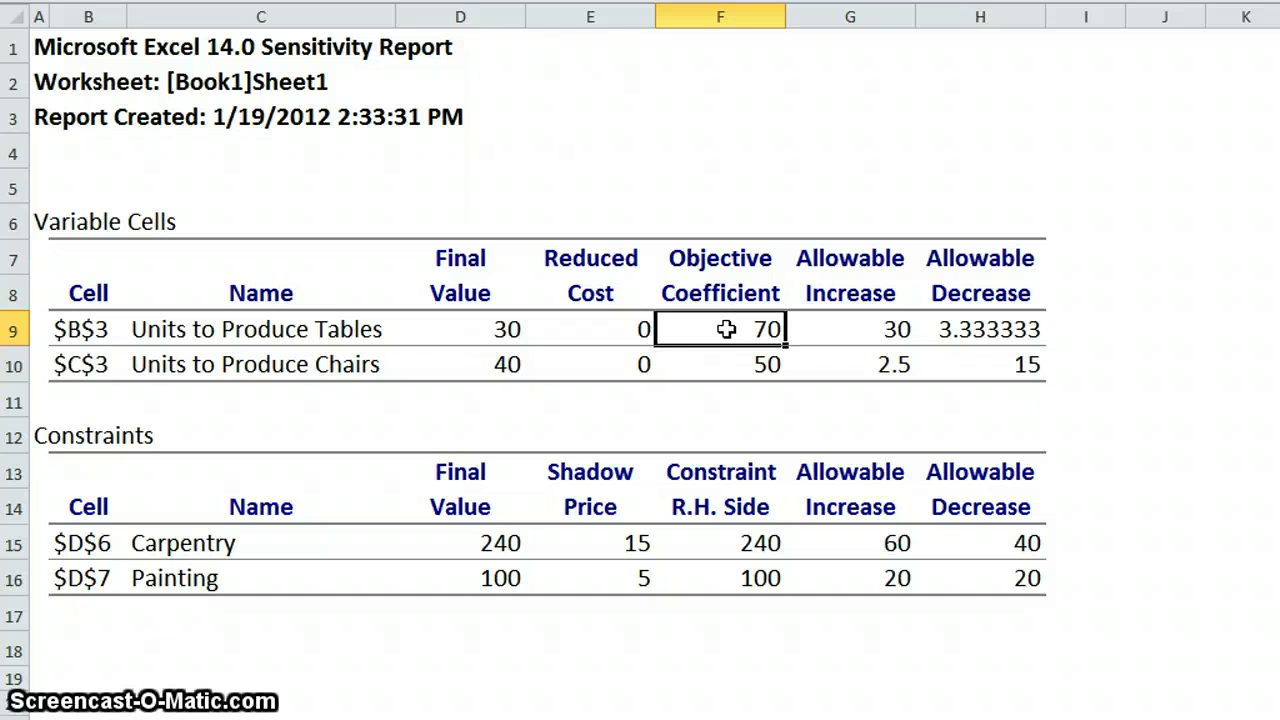
key(Down)
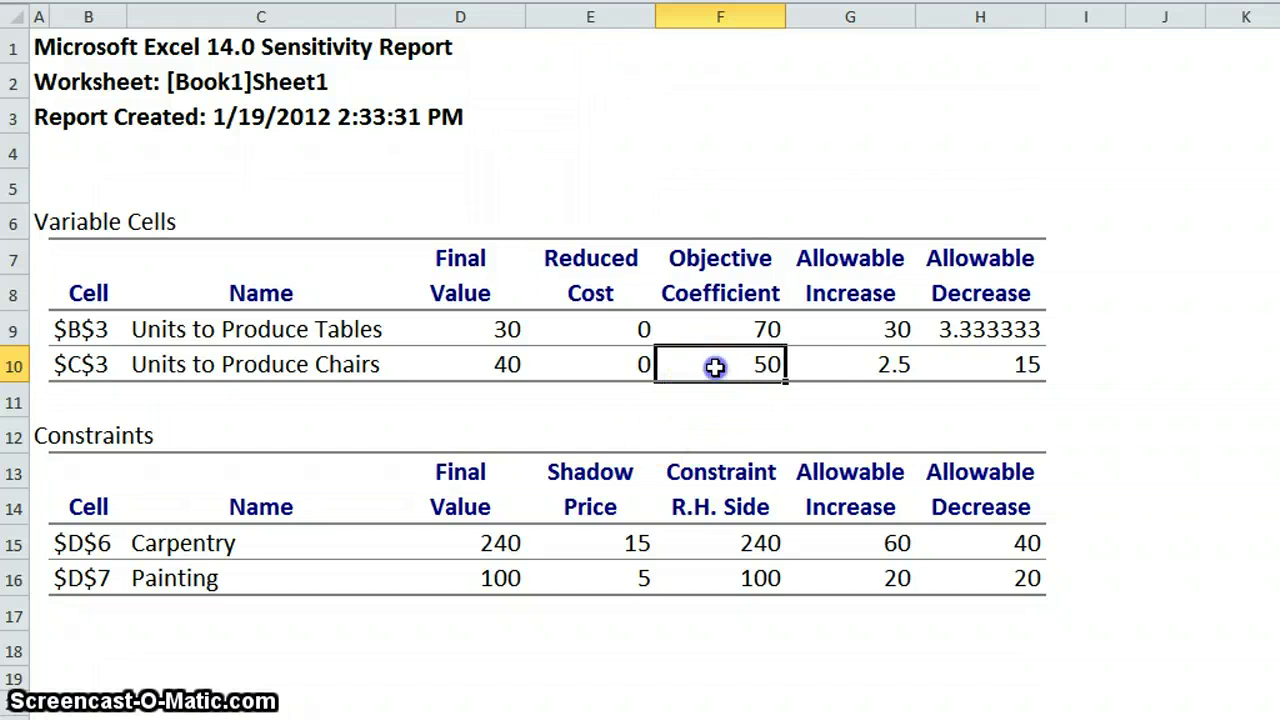
click(846, 364)
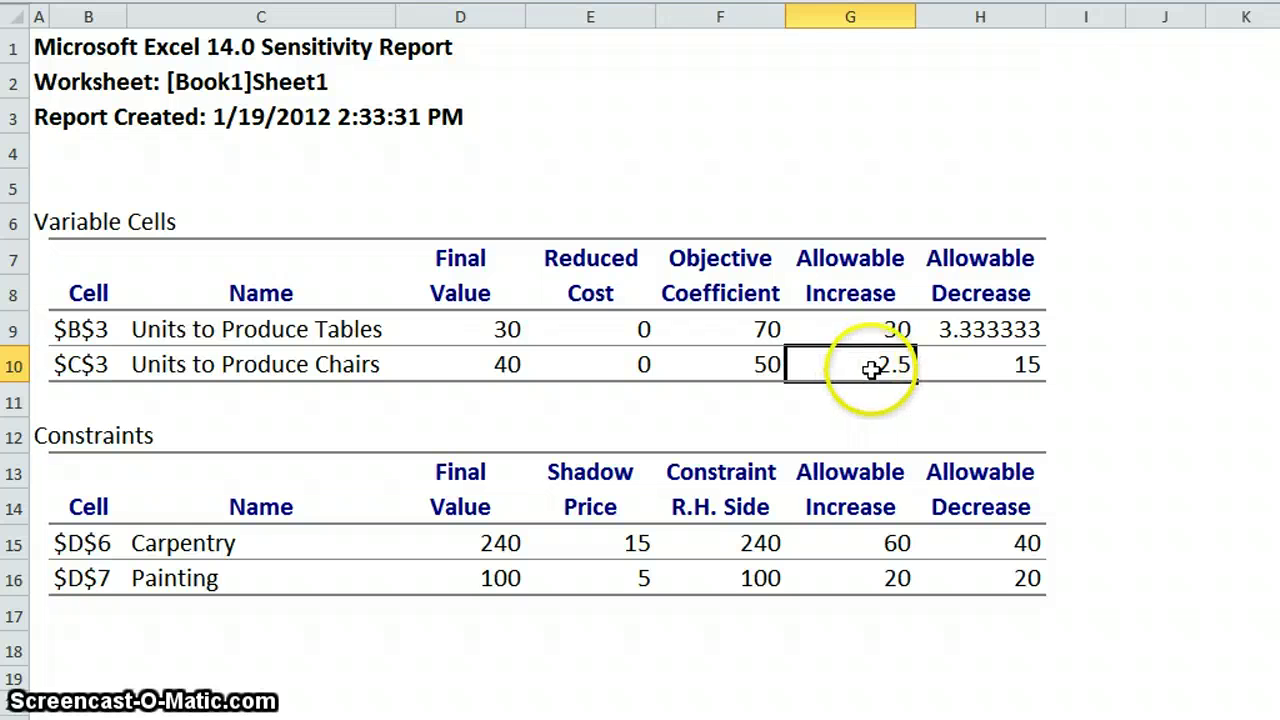
click(962, 364)
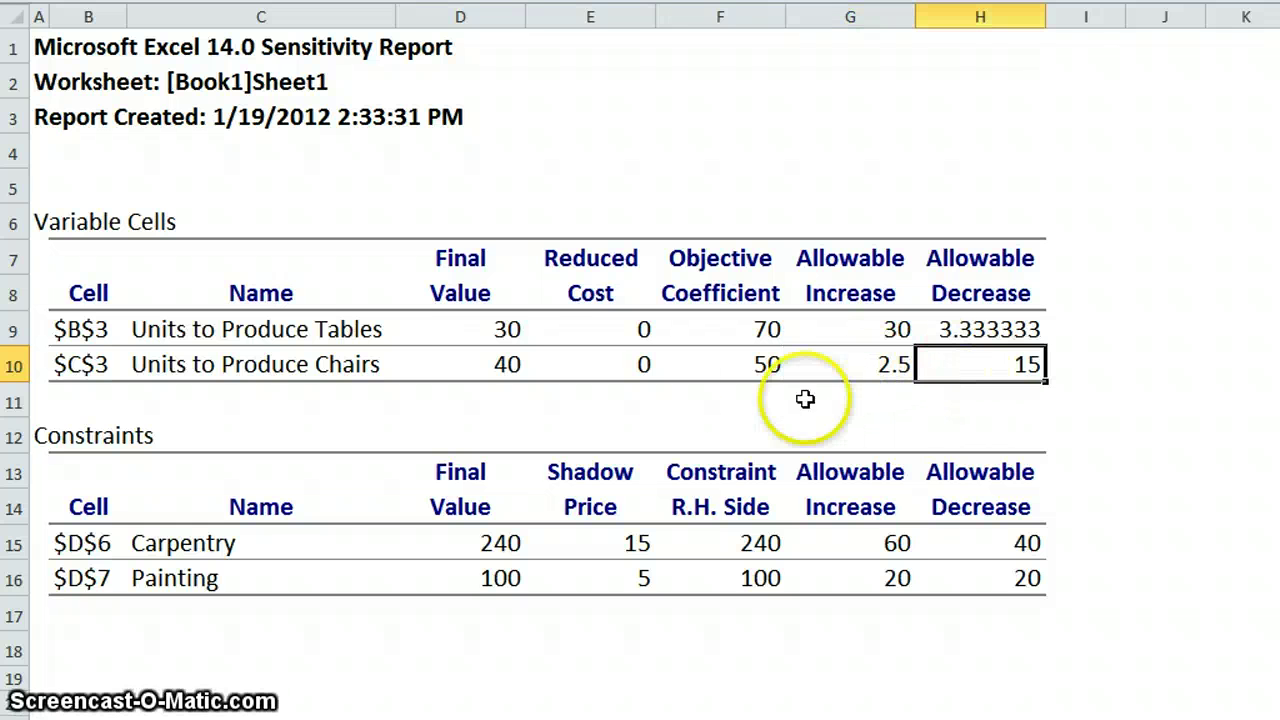
click(447, 325)
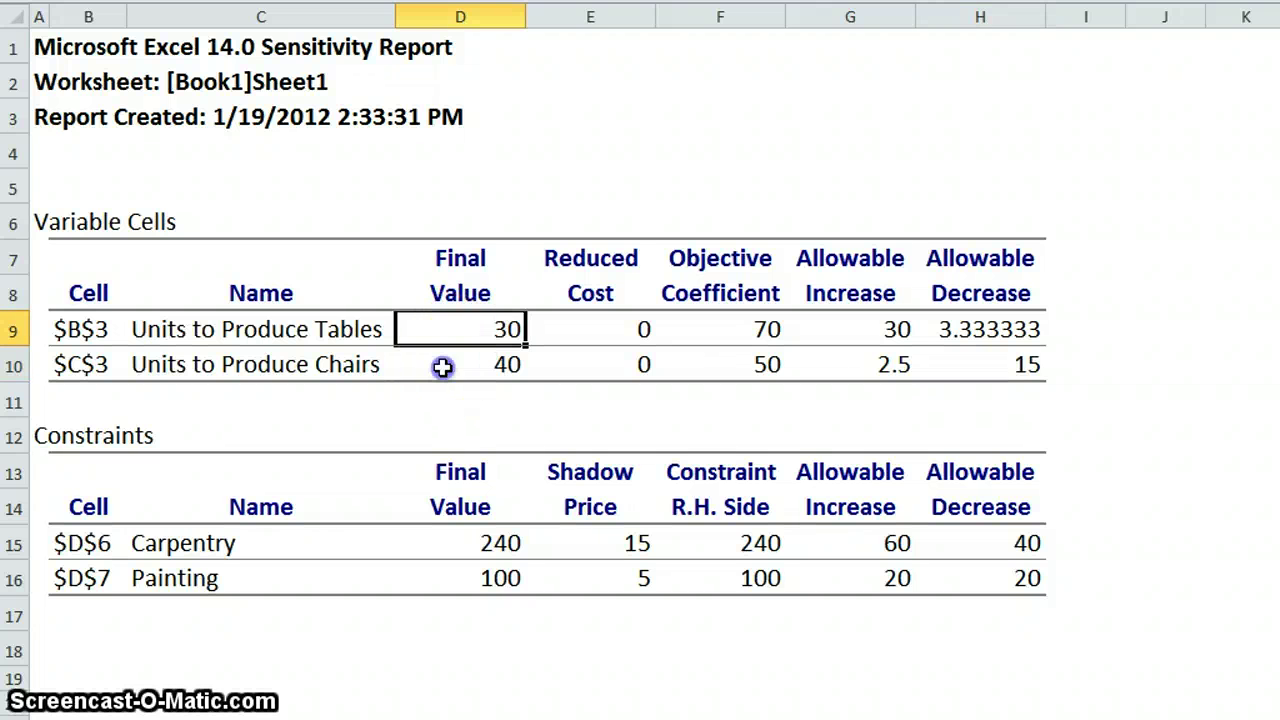
click(443, 366)
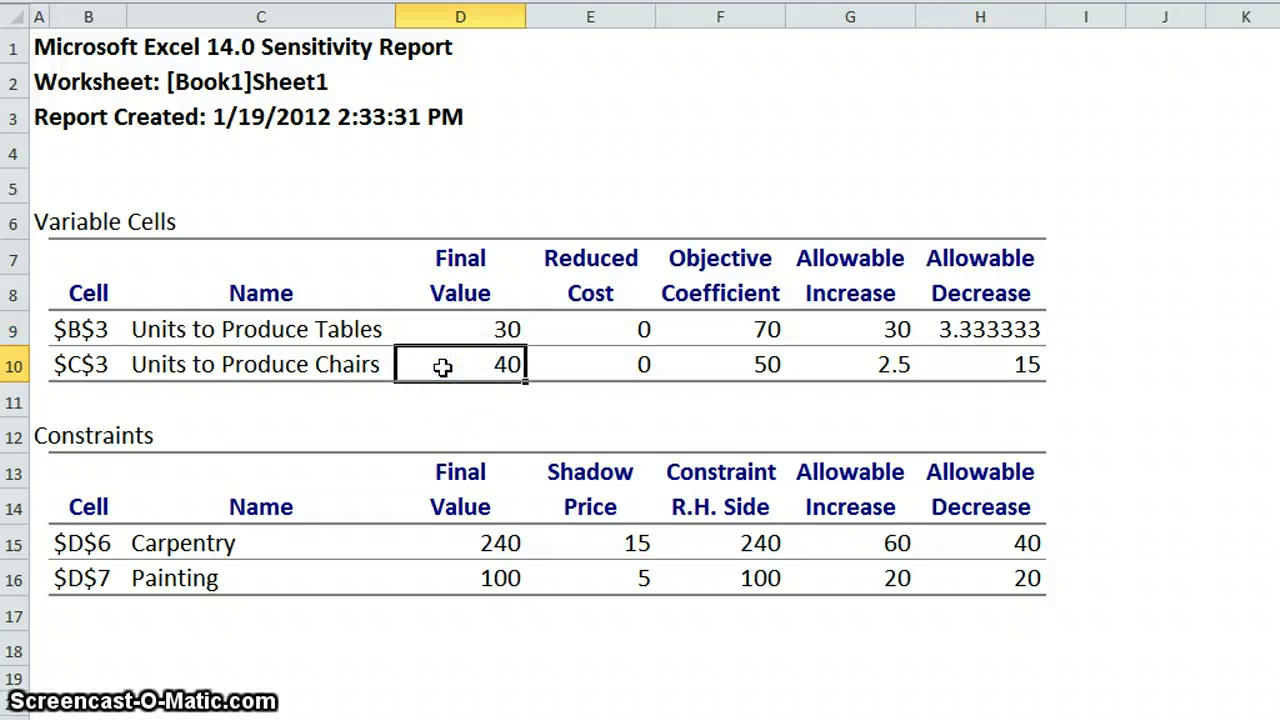
click(668, 366)
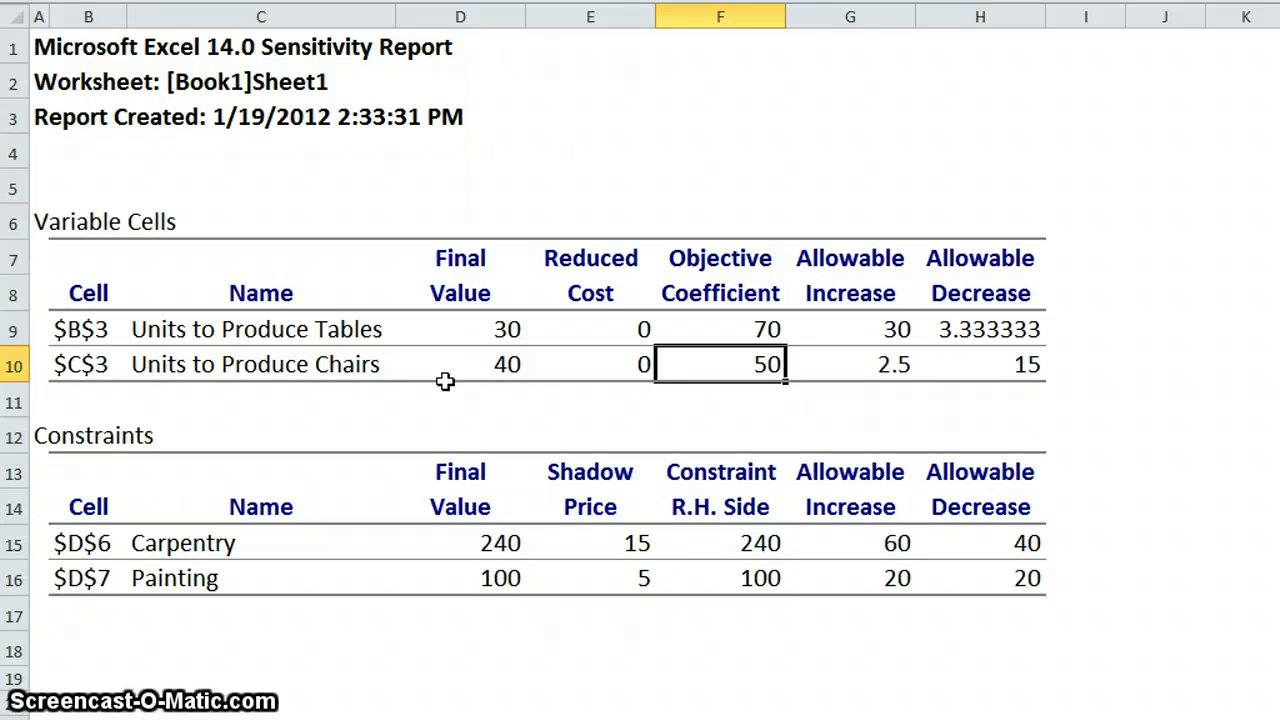
- On Sheet1, enter 'Min. Tables' in A8, '>' in E8 and 40 in F8
key(ctrl+Page_Up)
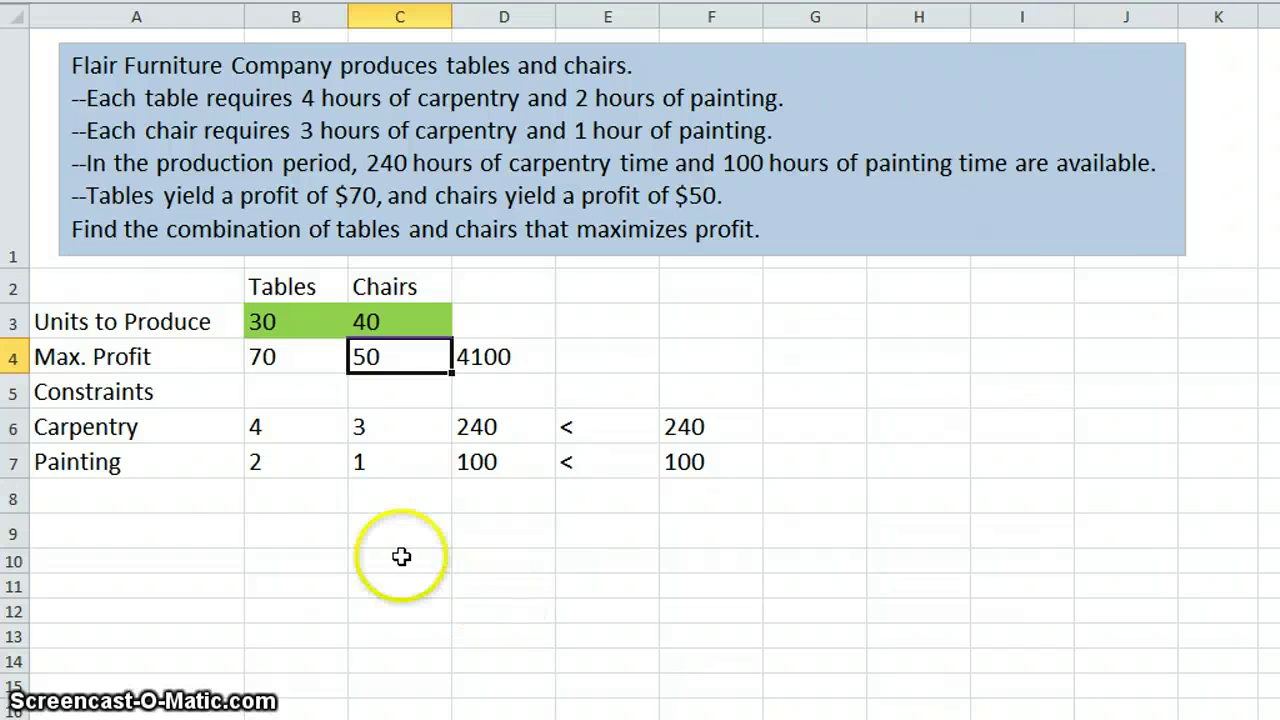
click(177, 497)
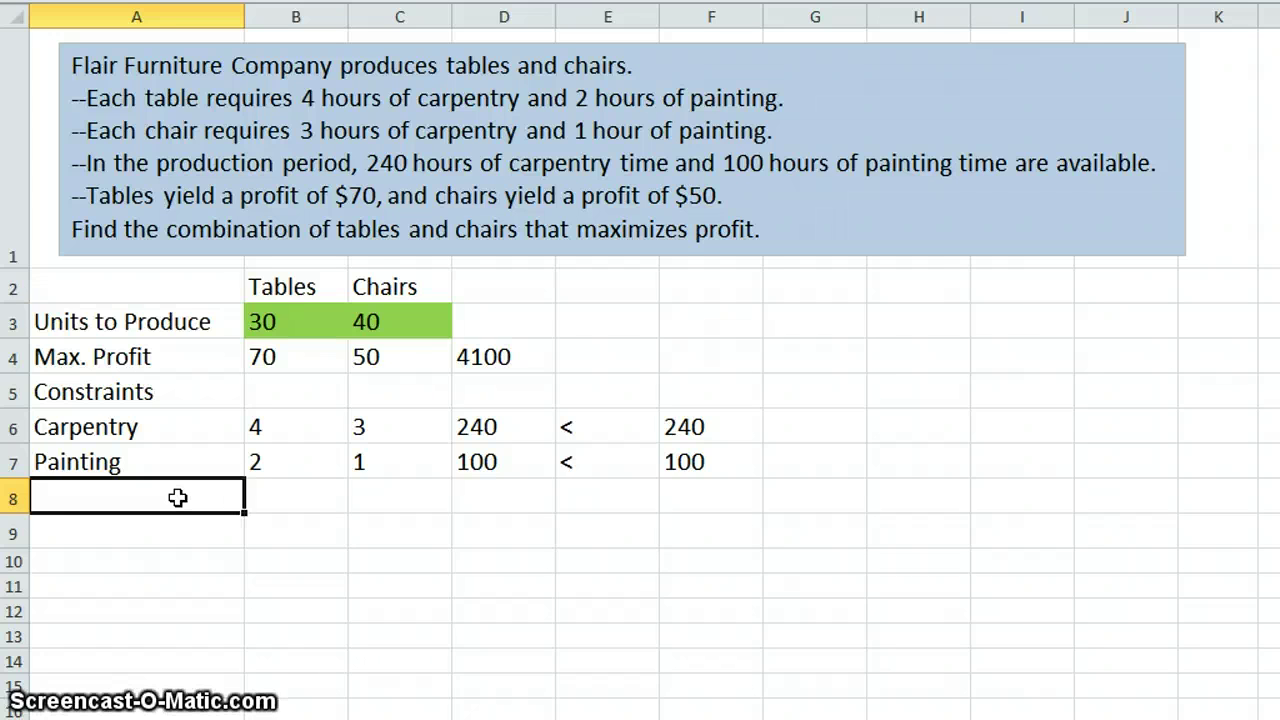
text(Min)
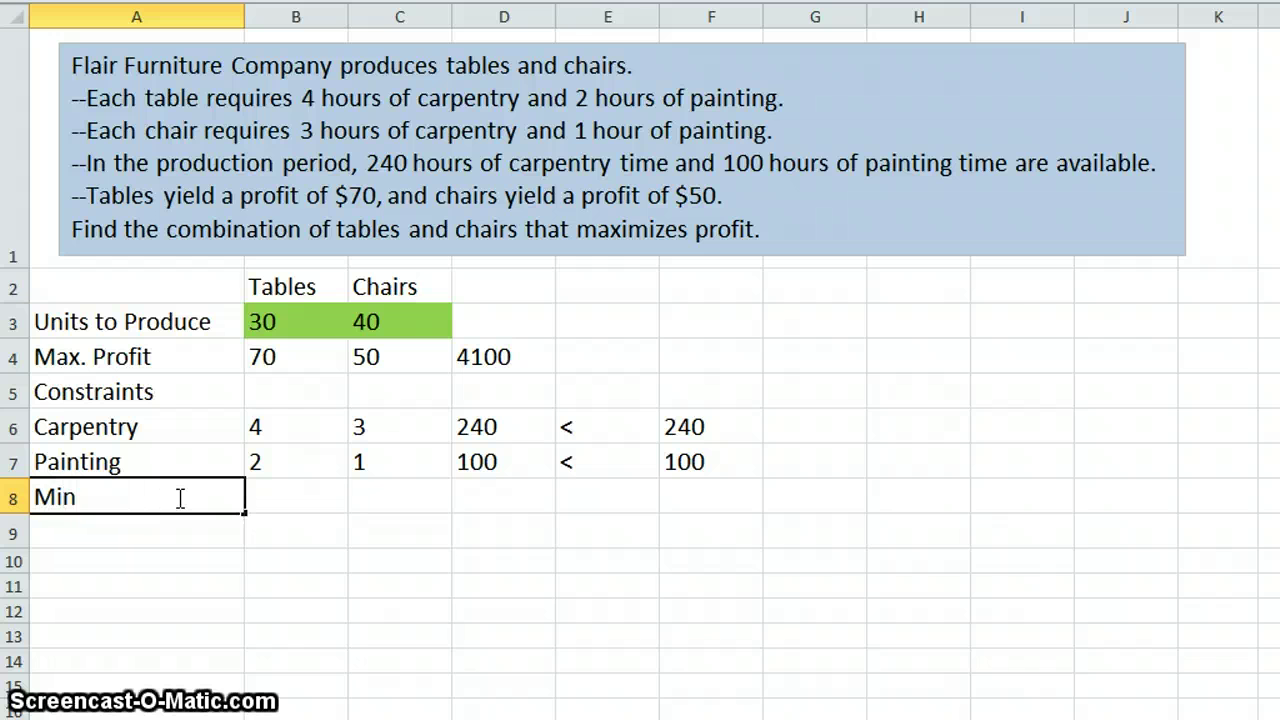
text(. Tables)
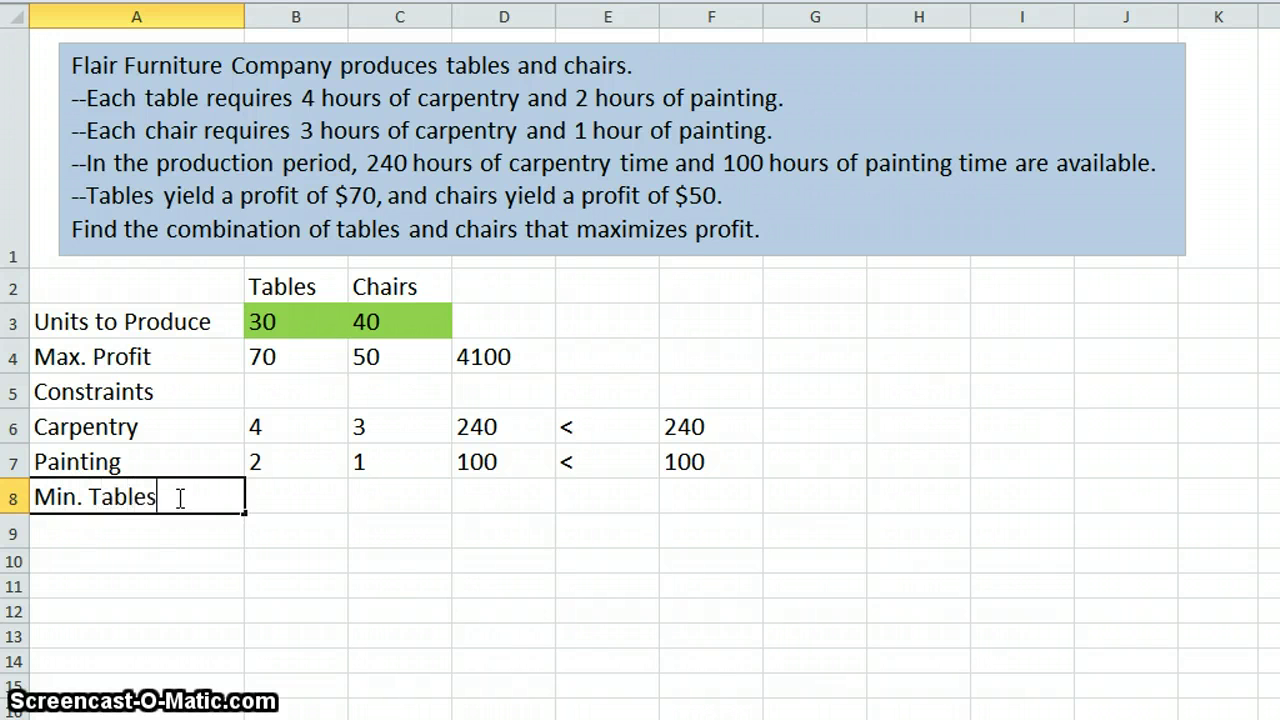
key(Tab)
key(Tab)
key(Tab)
key(Tab)
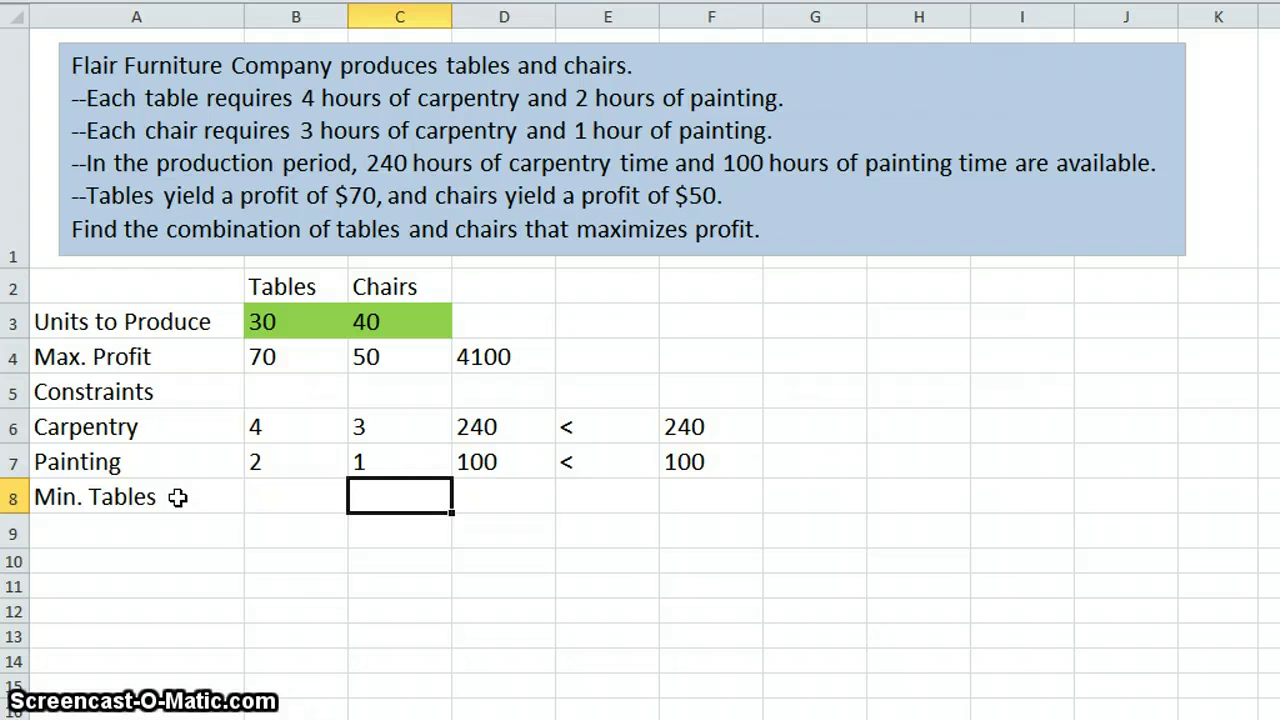
text(>)
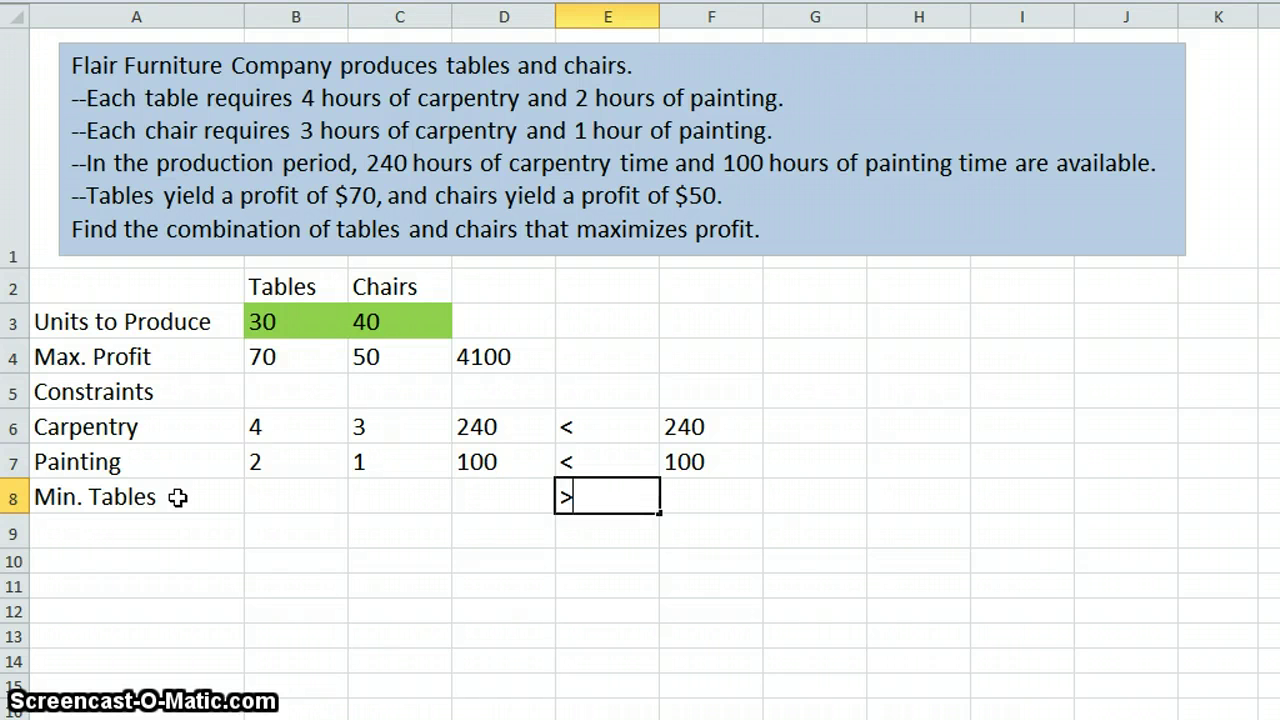
key(Tab)
text(40)
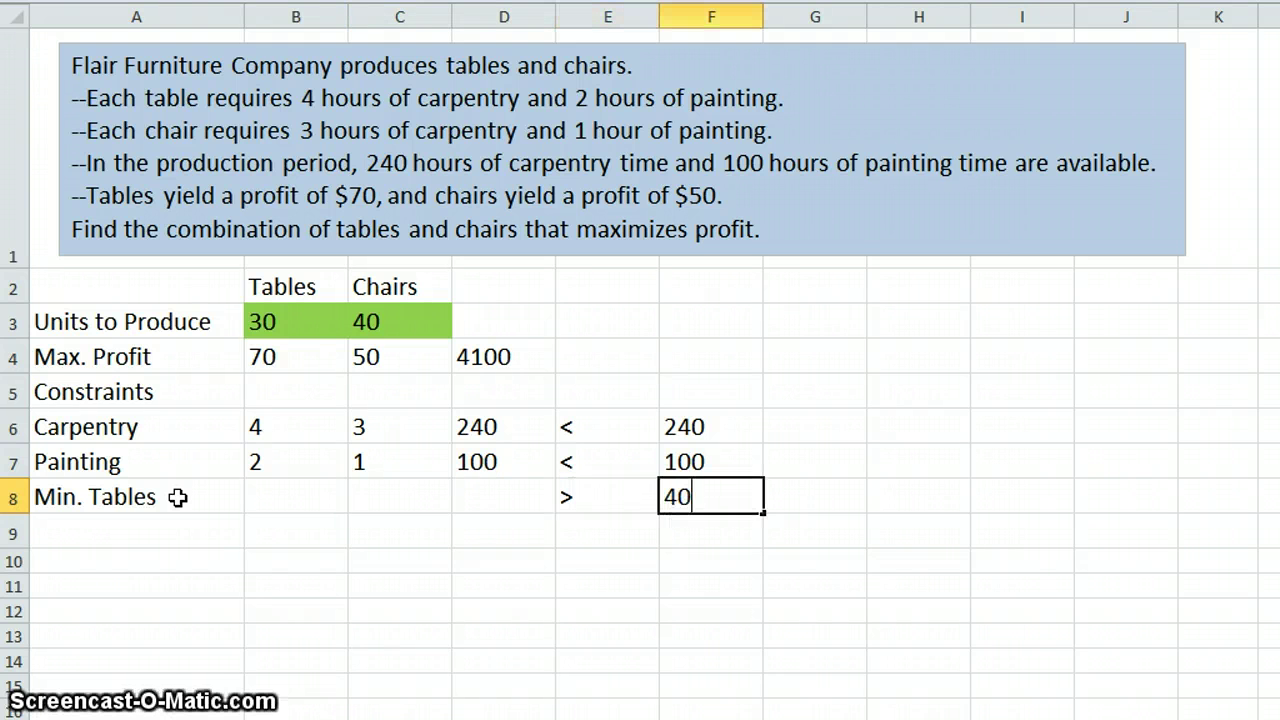
key(Return)
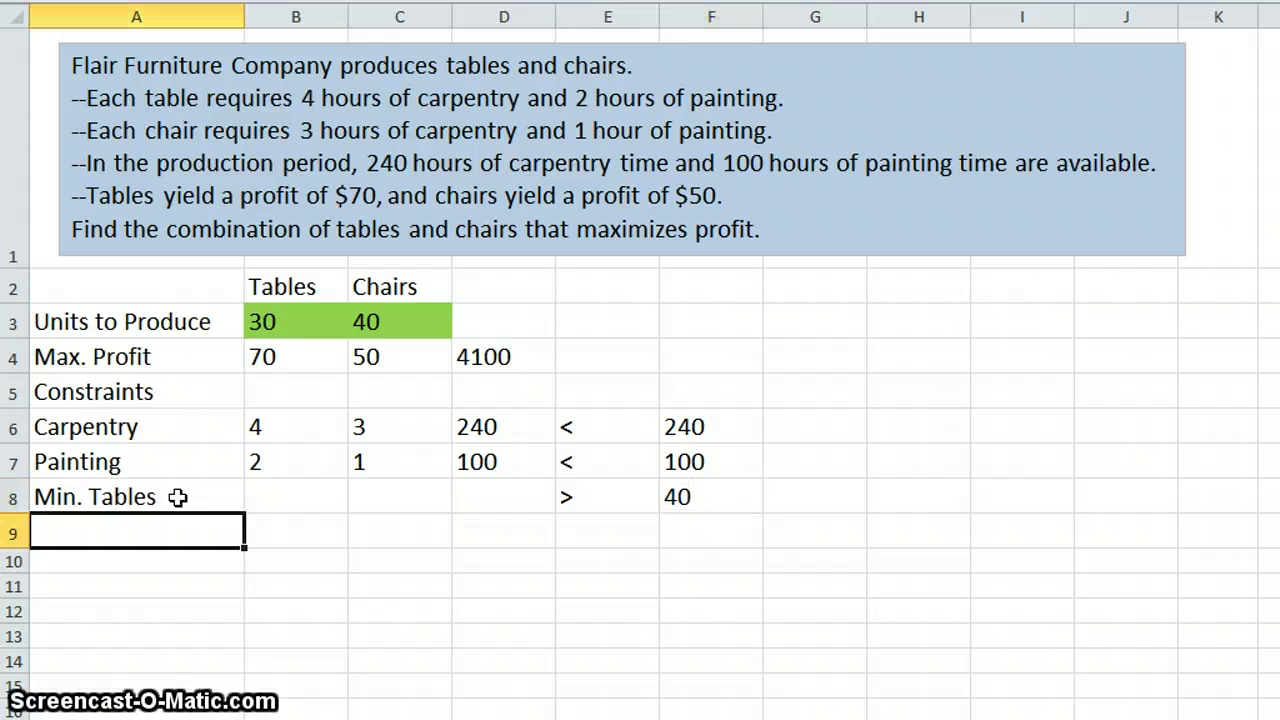
- Put coefficient 1 in B8 and =SUMPRODUCT(B3:C3,B8:C8) in D8, giving 30
click(303, 491)
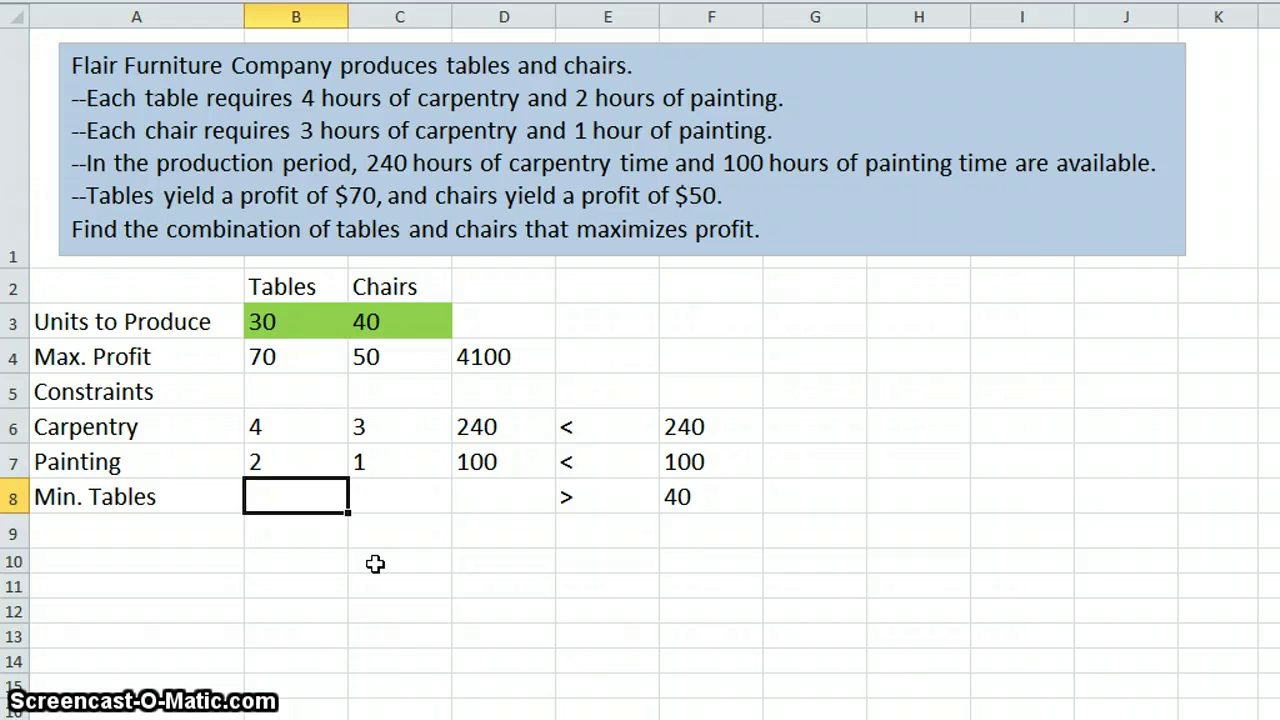
text(1)
click(484, 497)
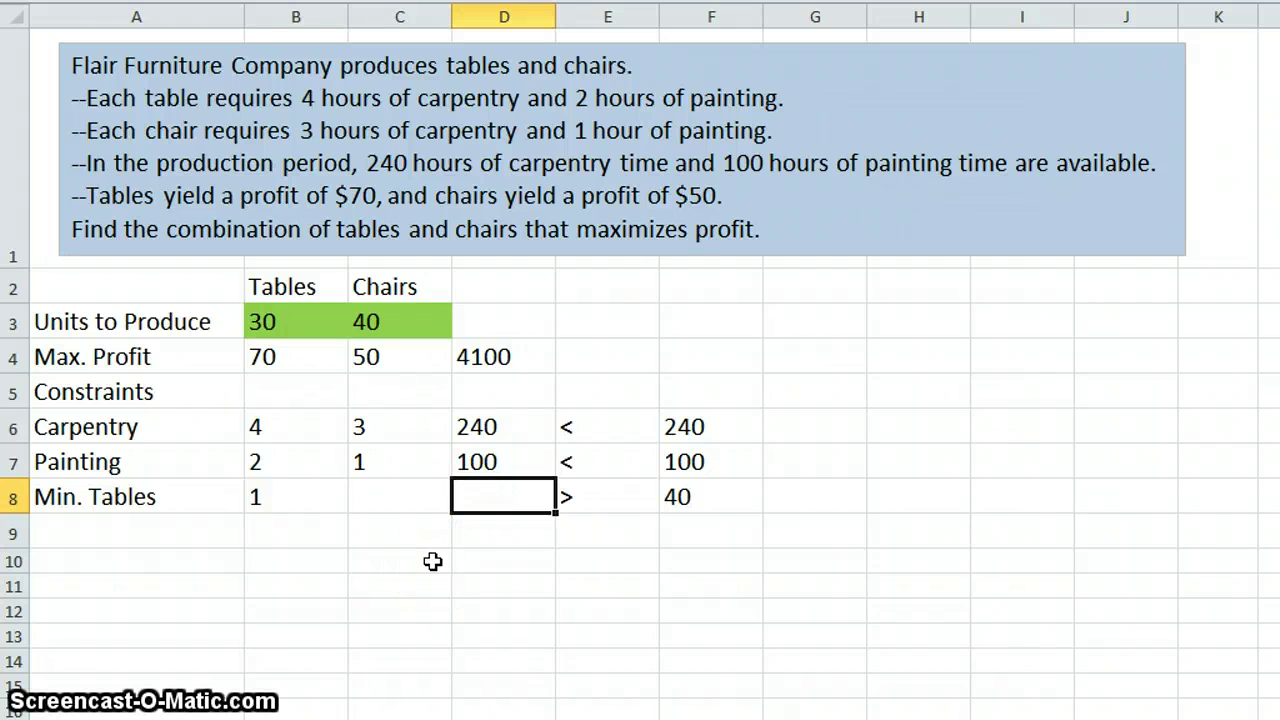
text(=s)
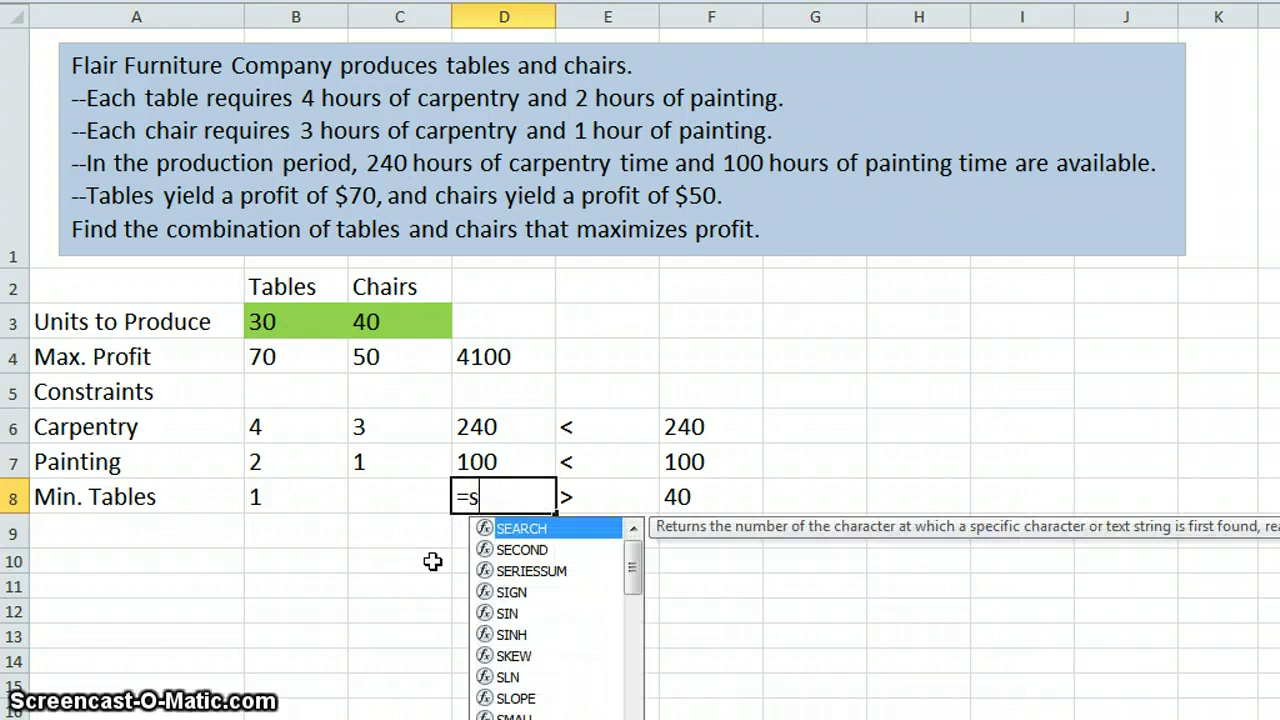
text(umpro)
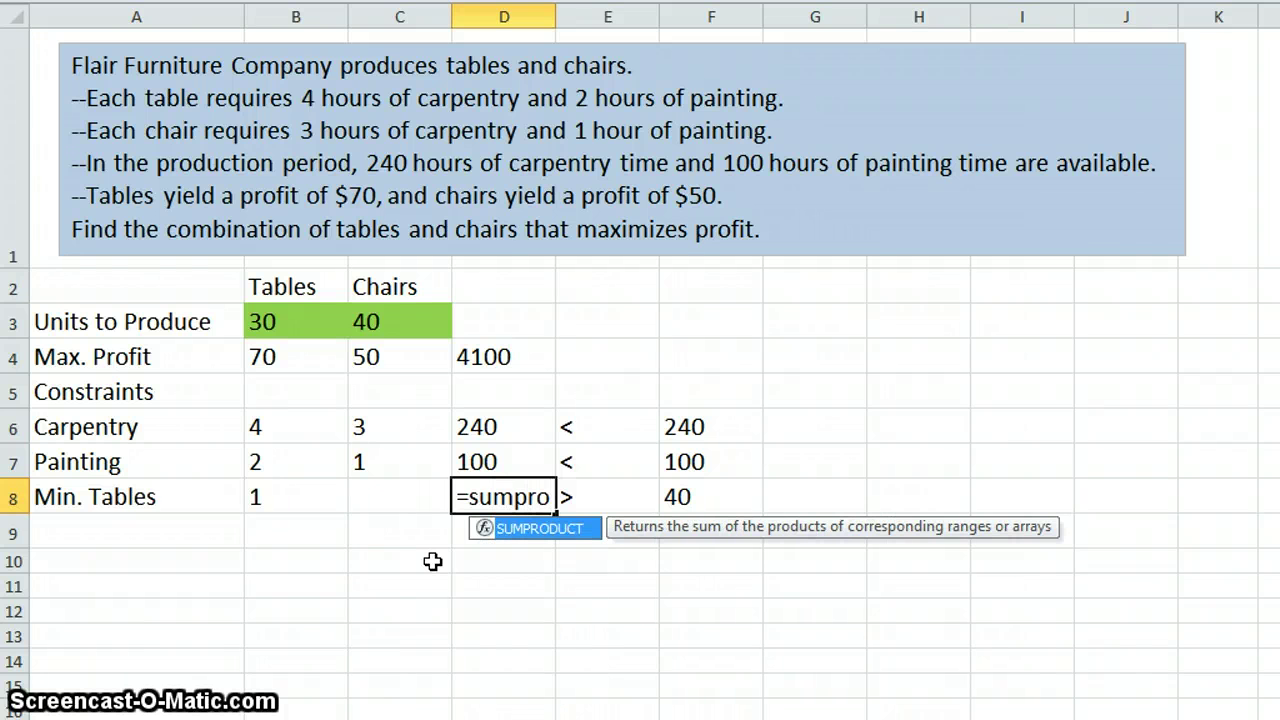
text(duct()
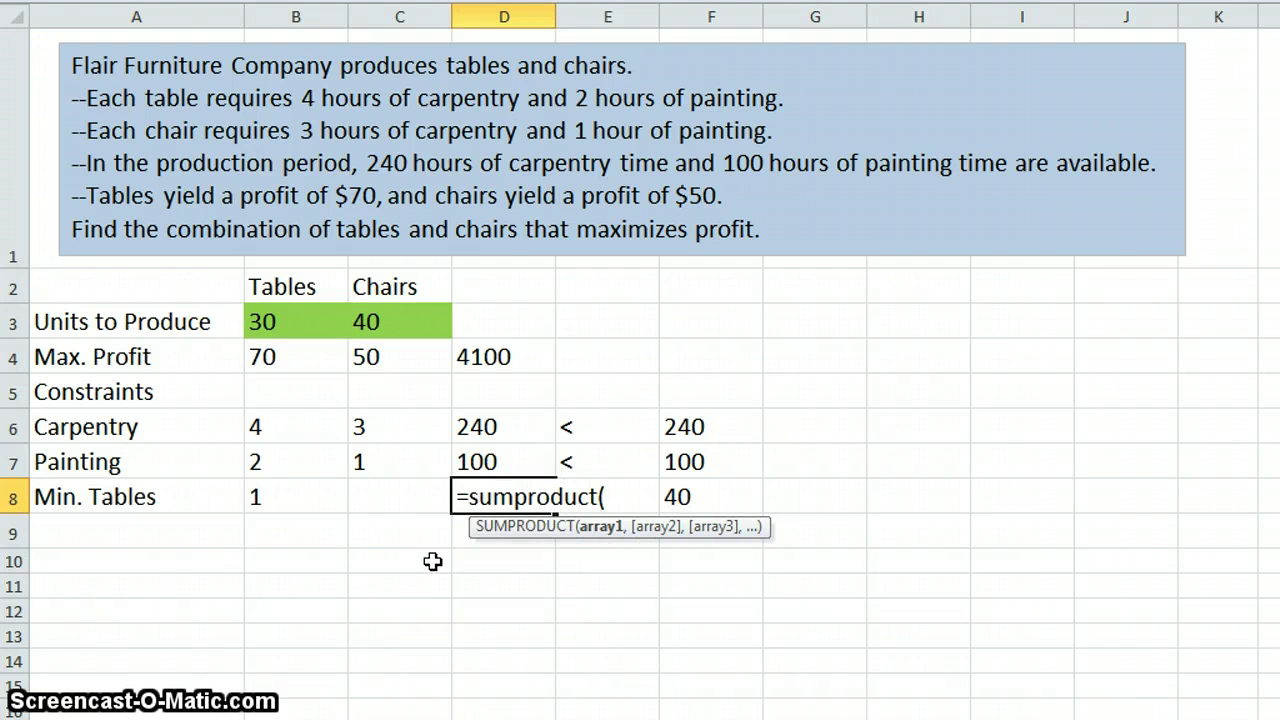
drag(284, 320, 357, 320)
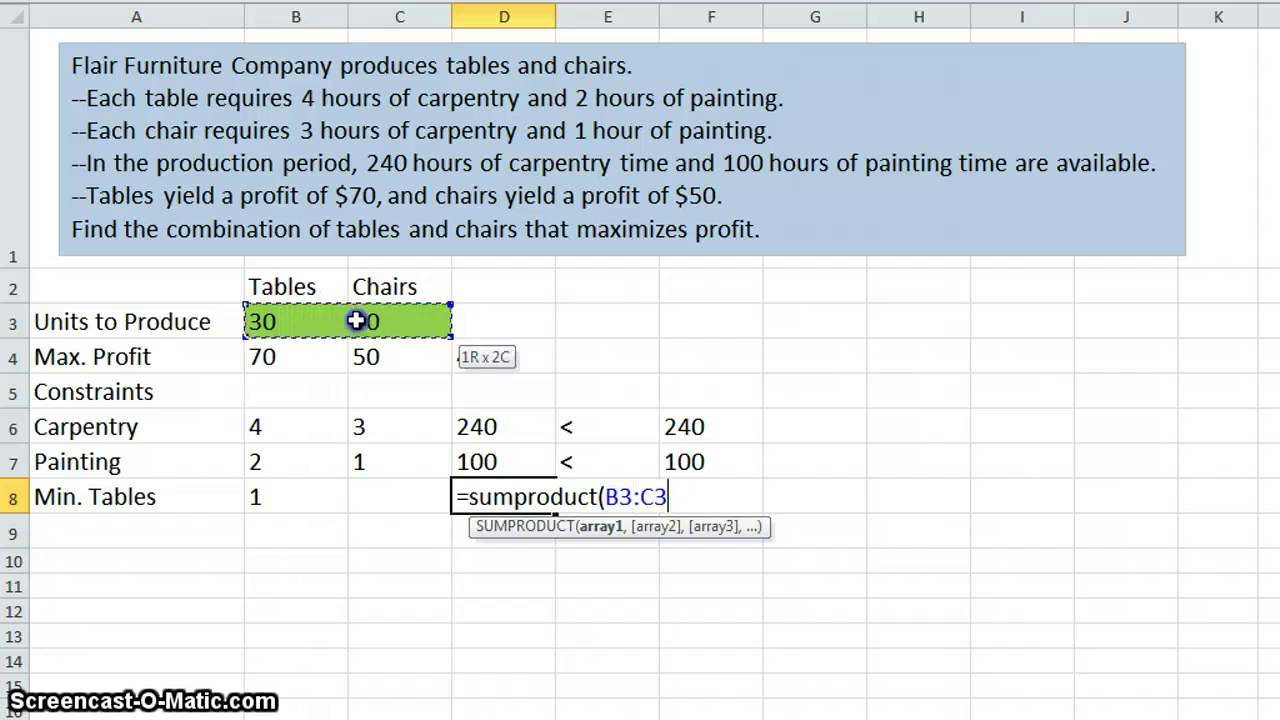
text(,)
drag(300, 495, 354, 492)
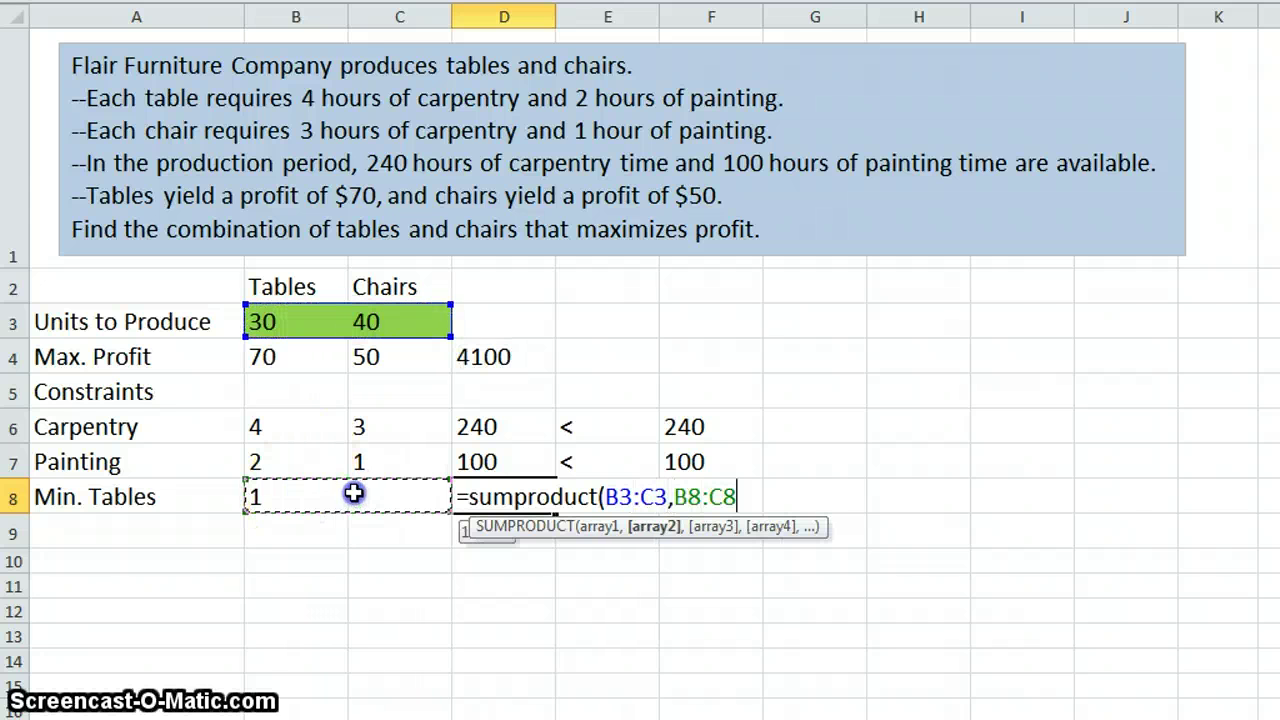
text())
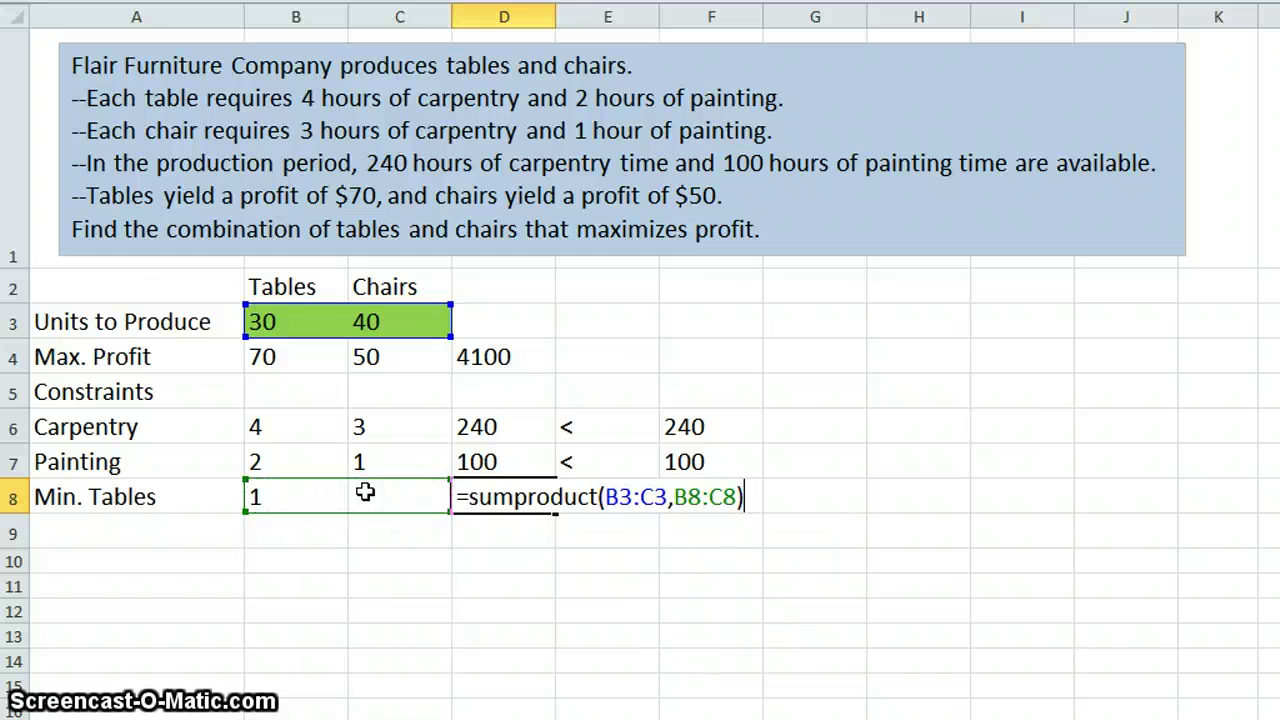
key(Return)
- Compare D8's 30 tables with the 40-table minimum in F8, then reopen Solver
click(500, 496)
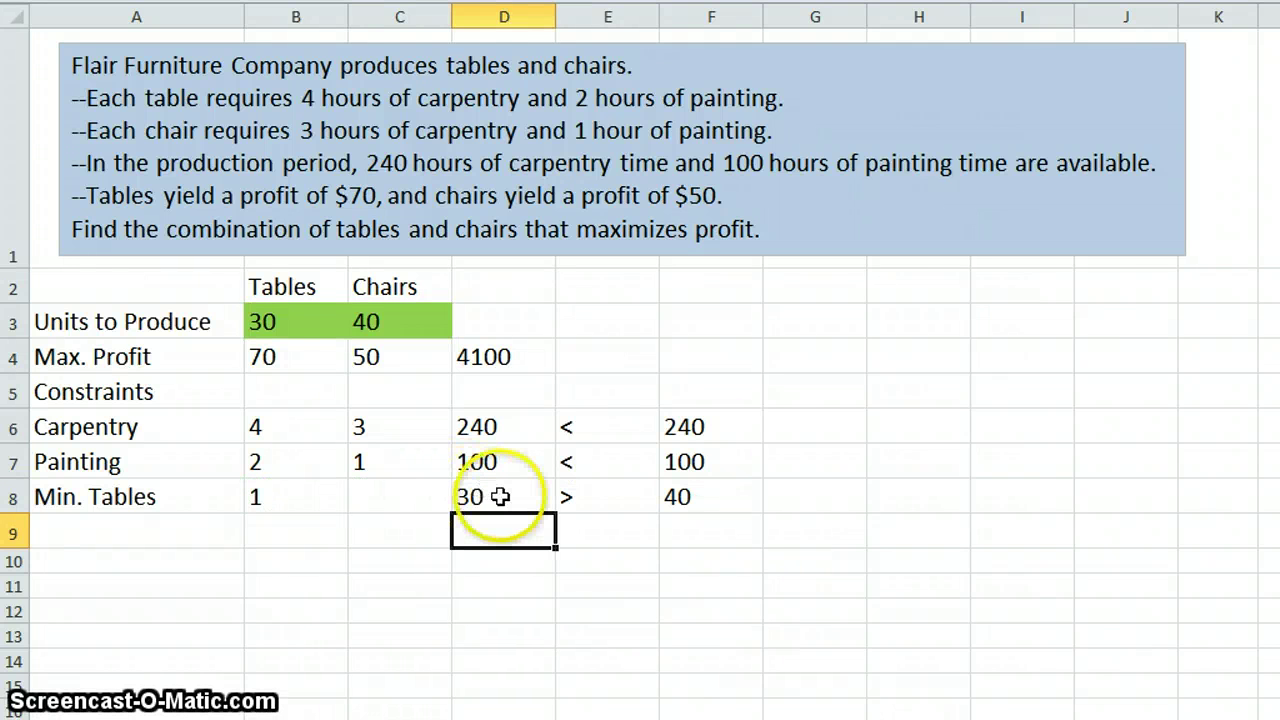
click(305, 325)
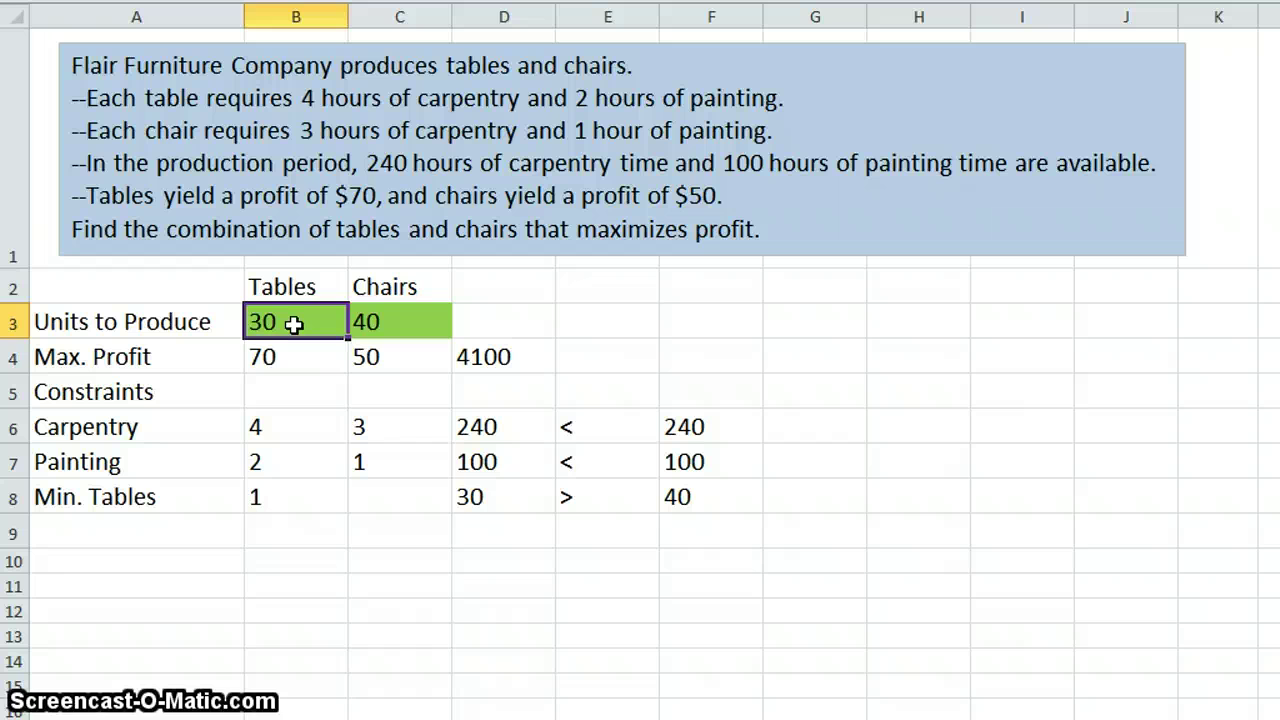
click(502, 497)
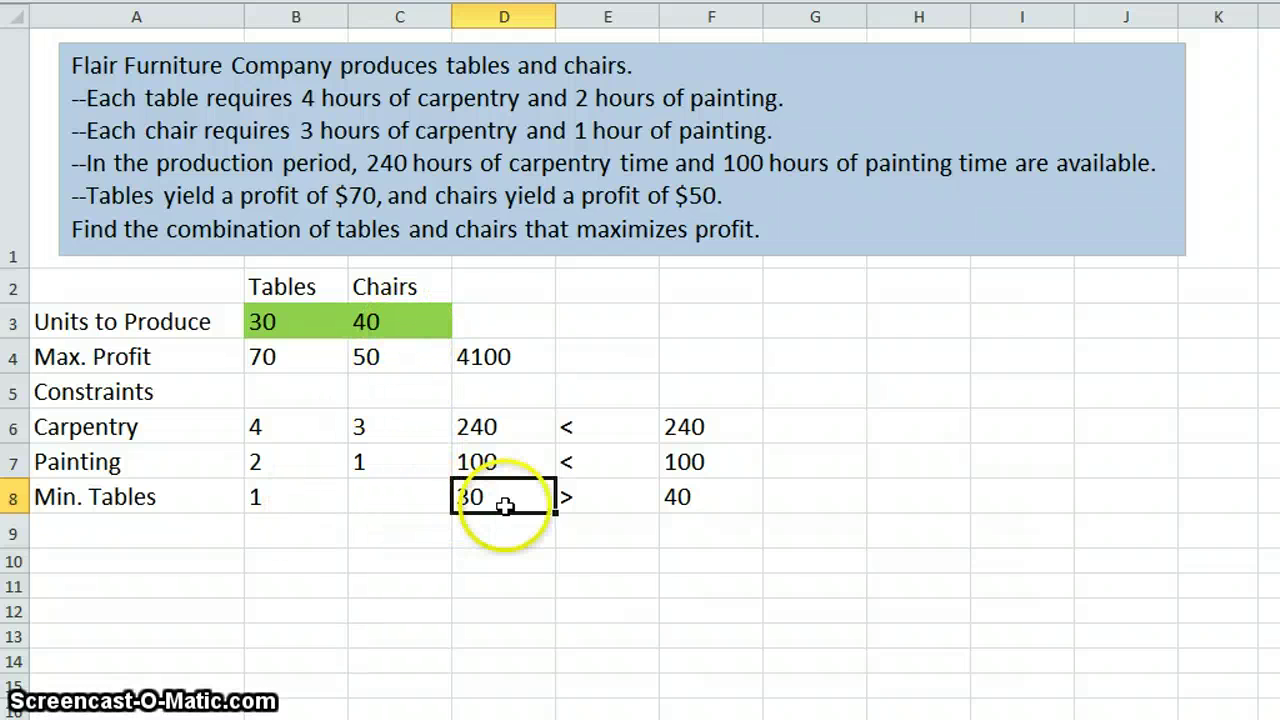
click(697, 503)
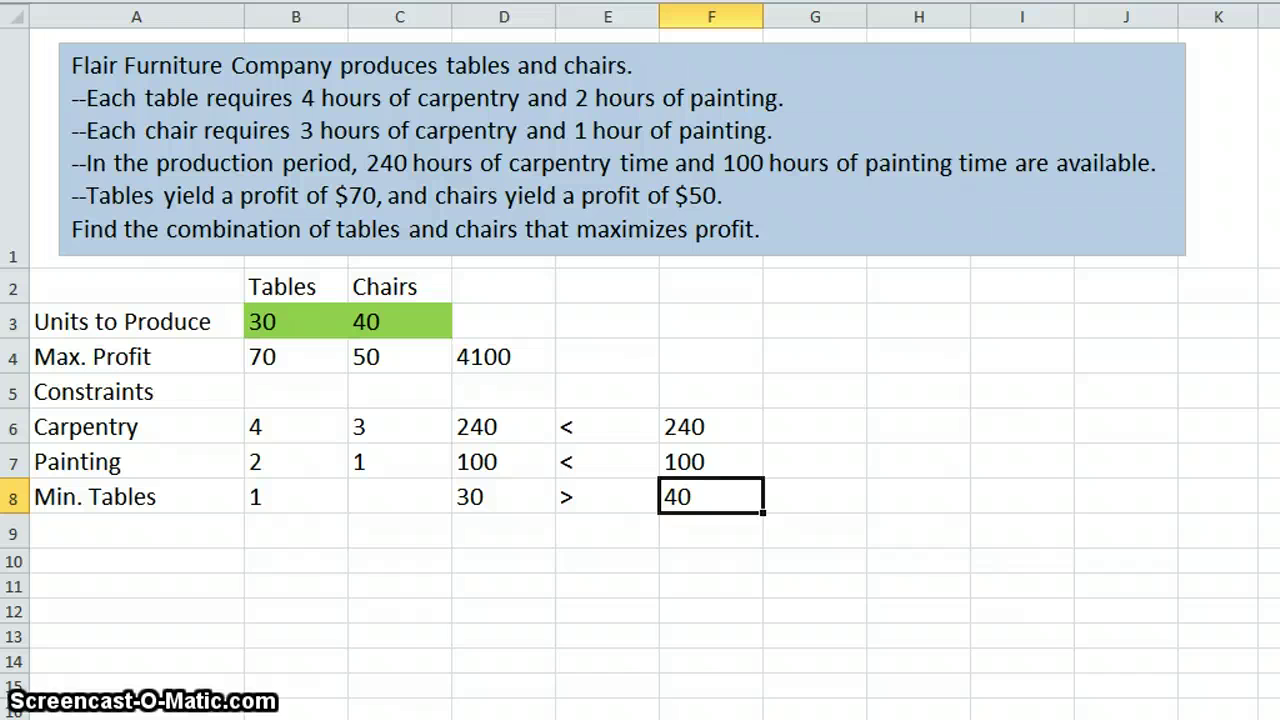
key(alt+a+y)
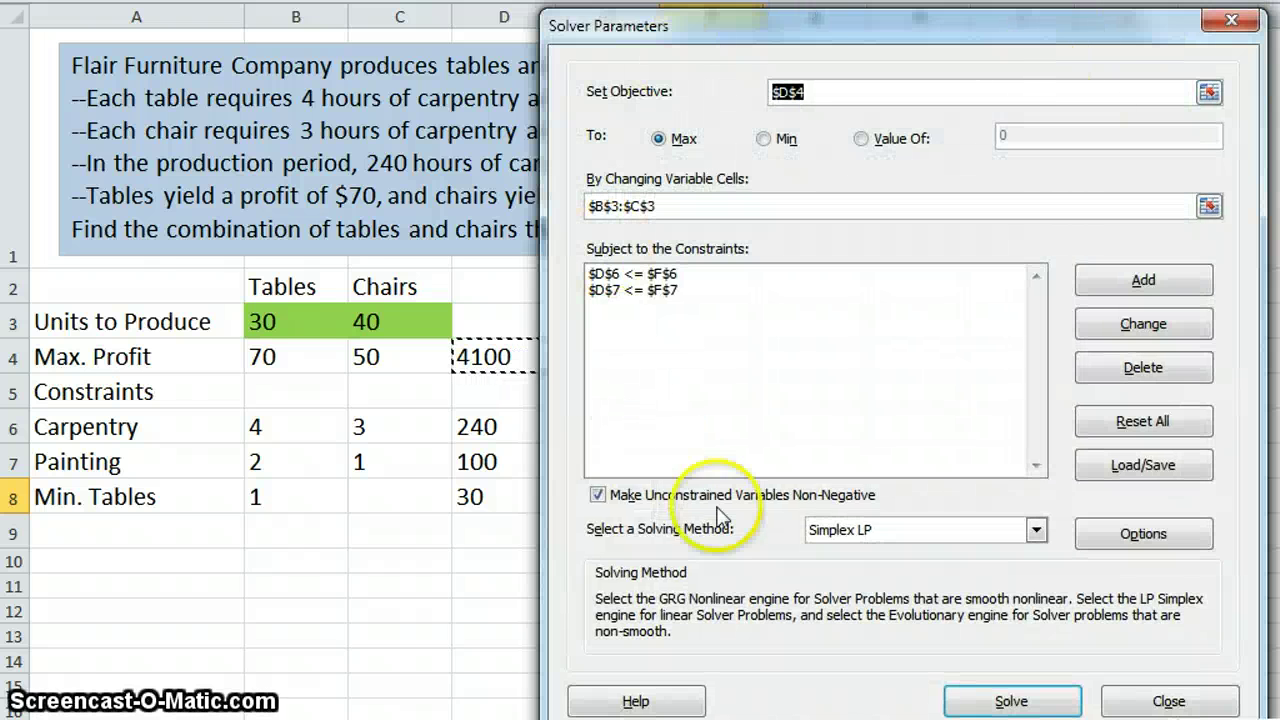
- Add the Solver constraint $D$8 >= $F$8 and re-solve, keeping 40 tables, 20 chairs, 3800 profit
click(1143, 286)
drag(857, 294, 819, 228)
click(504, 502)
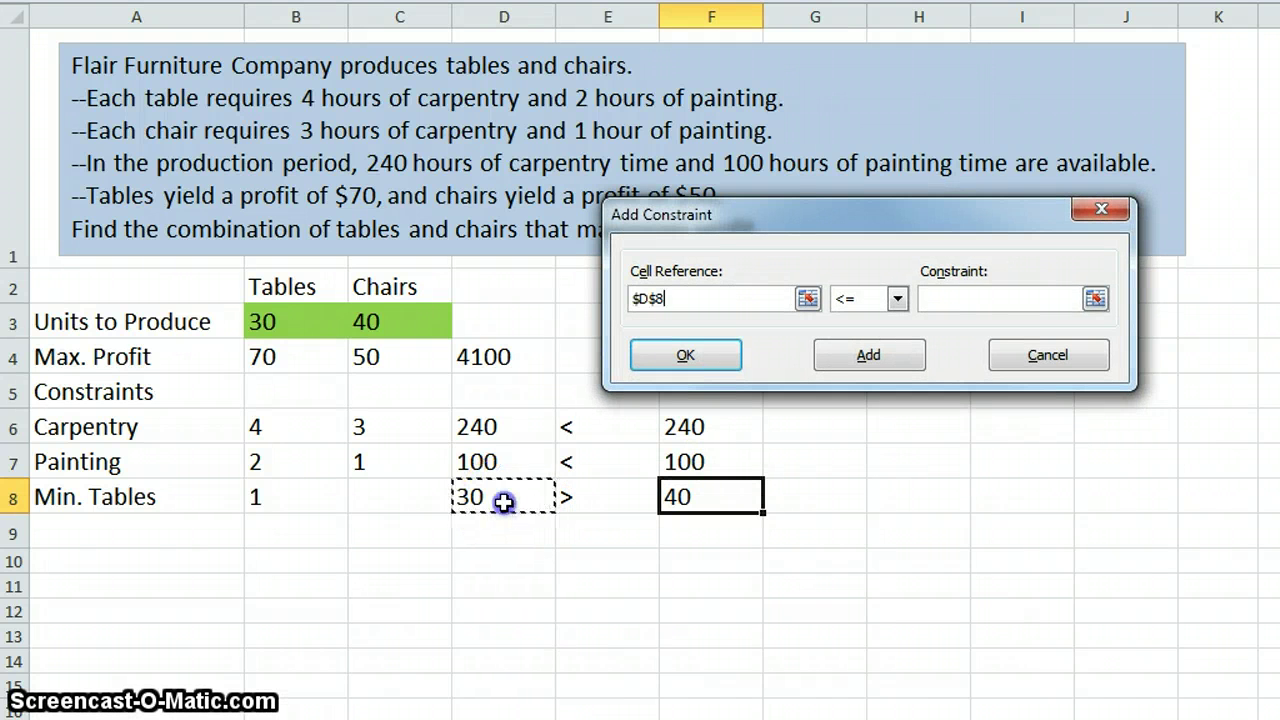
click(897, 298)
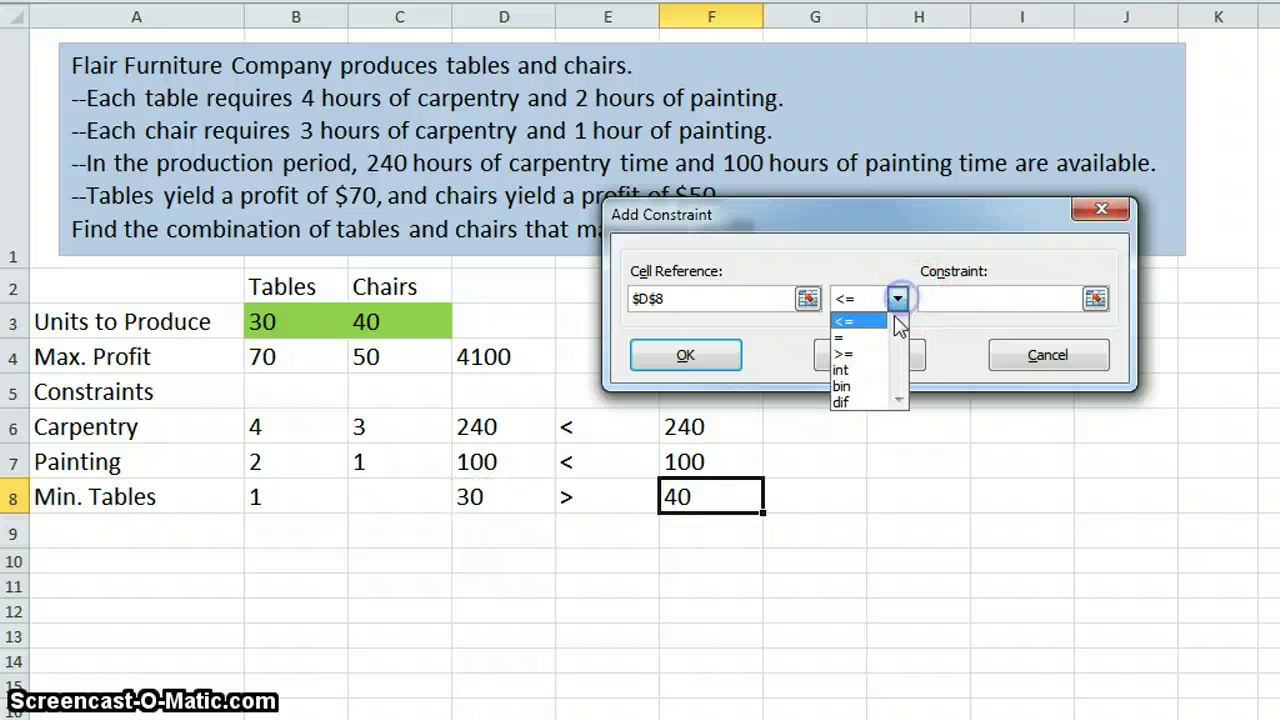
click(872, 353)
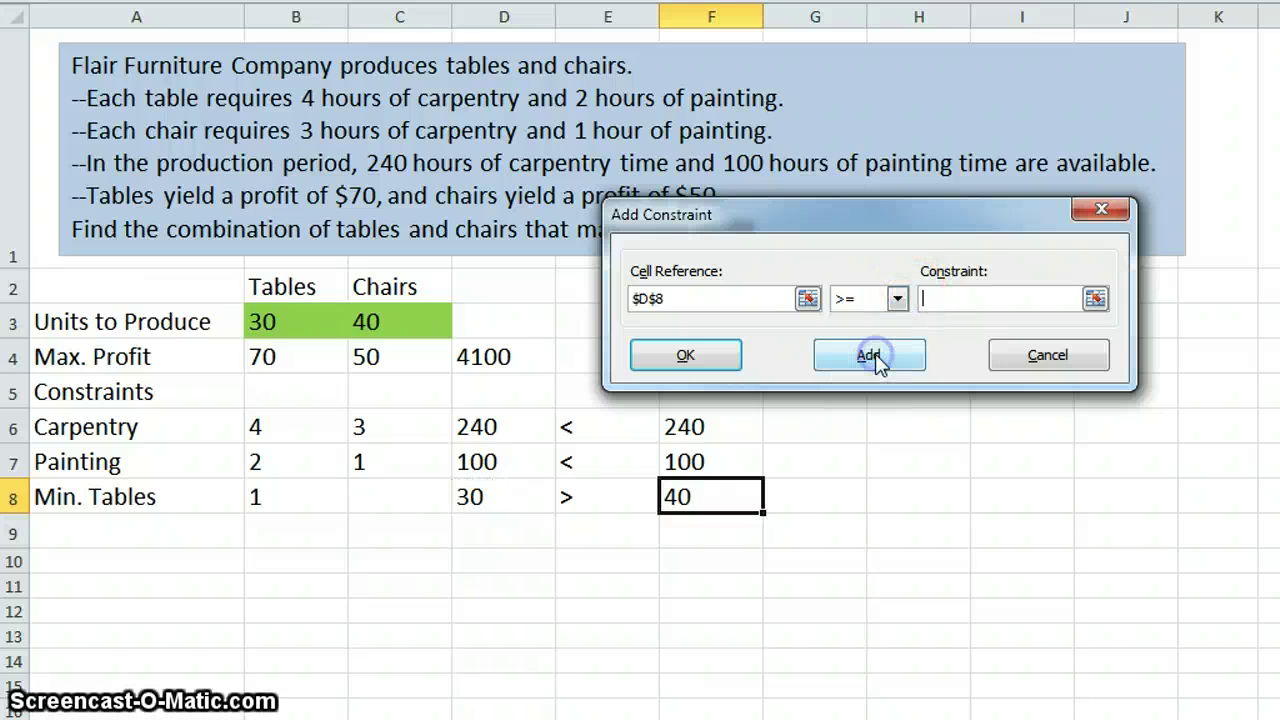
click(706, 497)
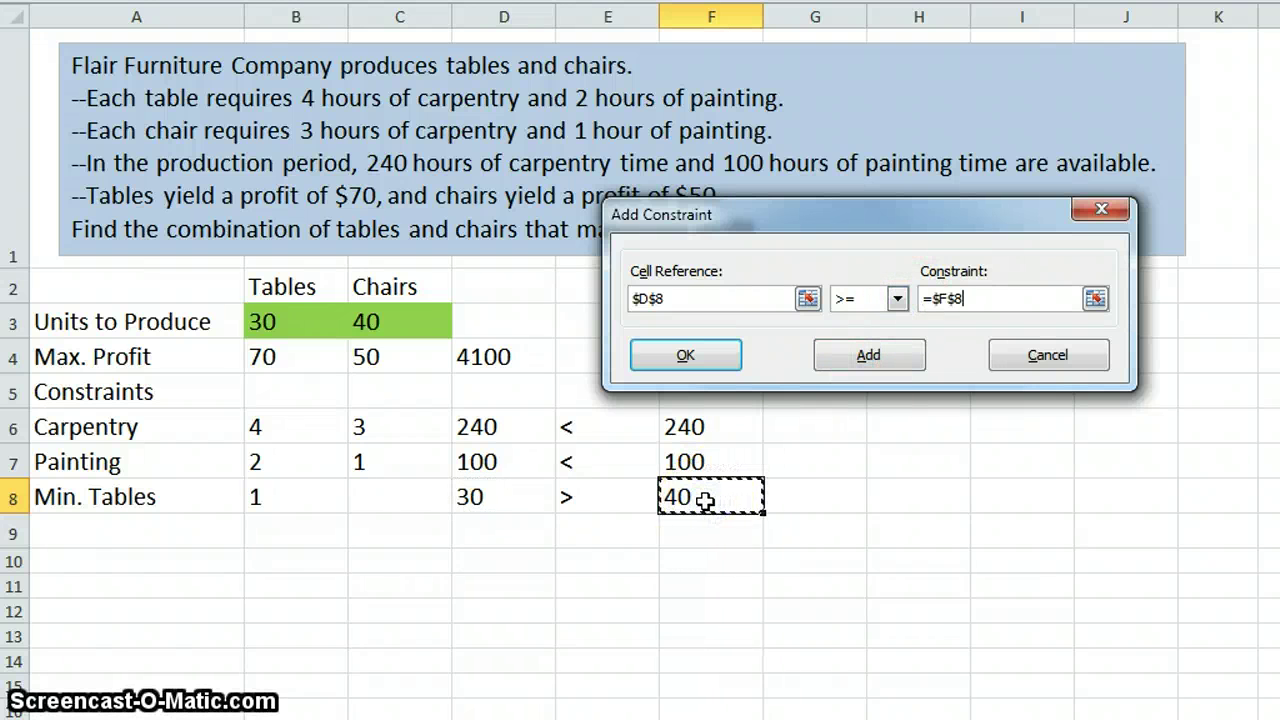
click(684, 358)
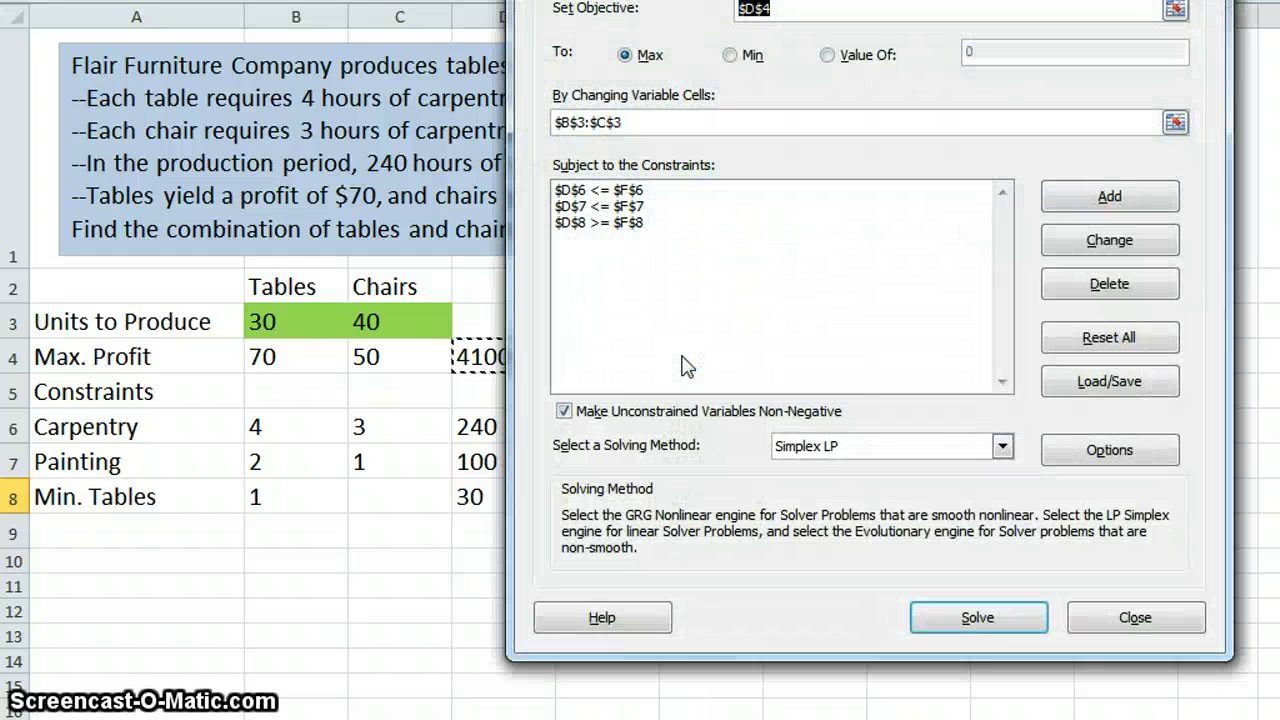
click(978, 617)
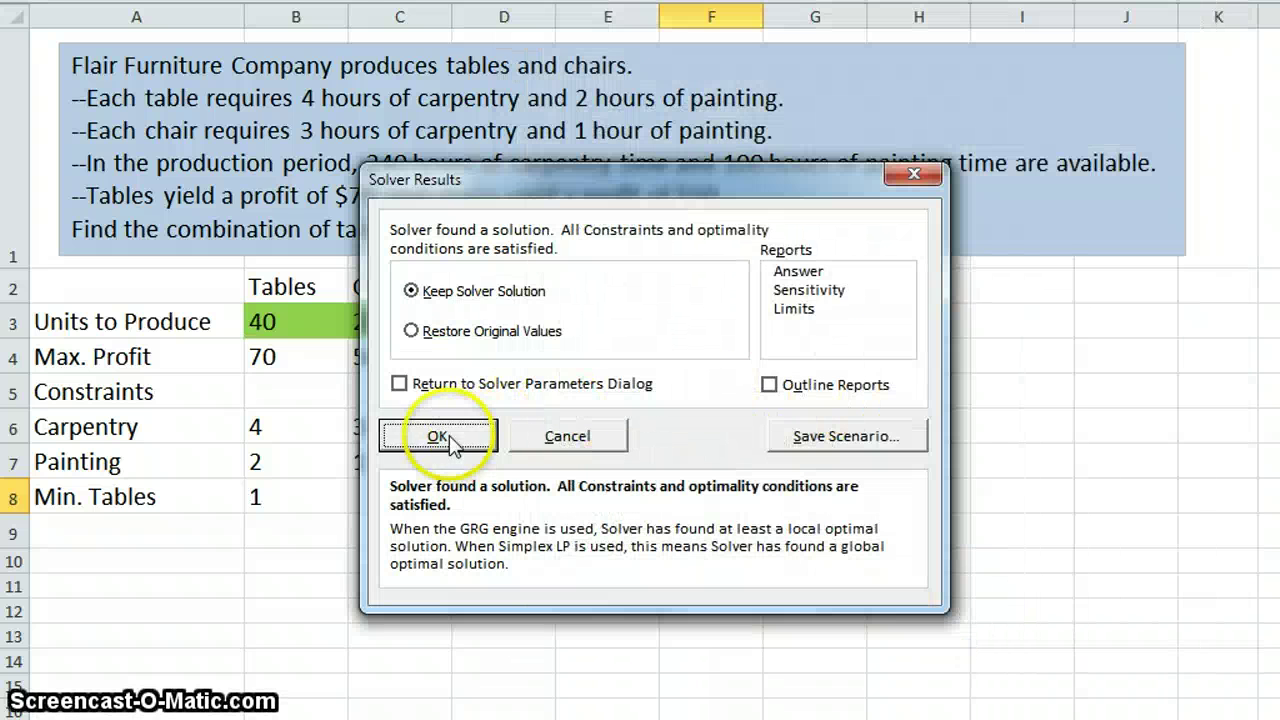
click(440, 438)
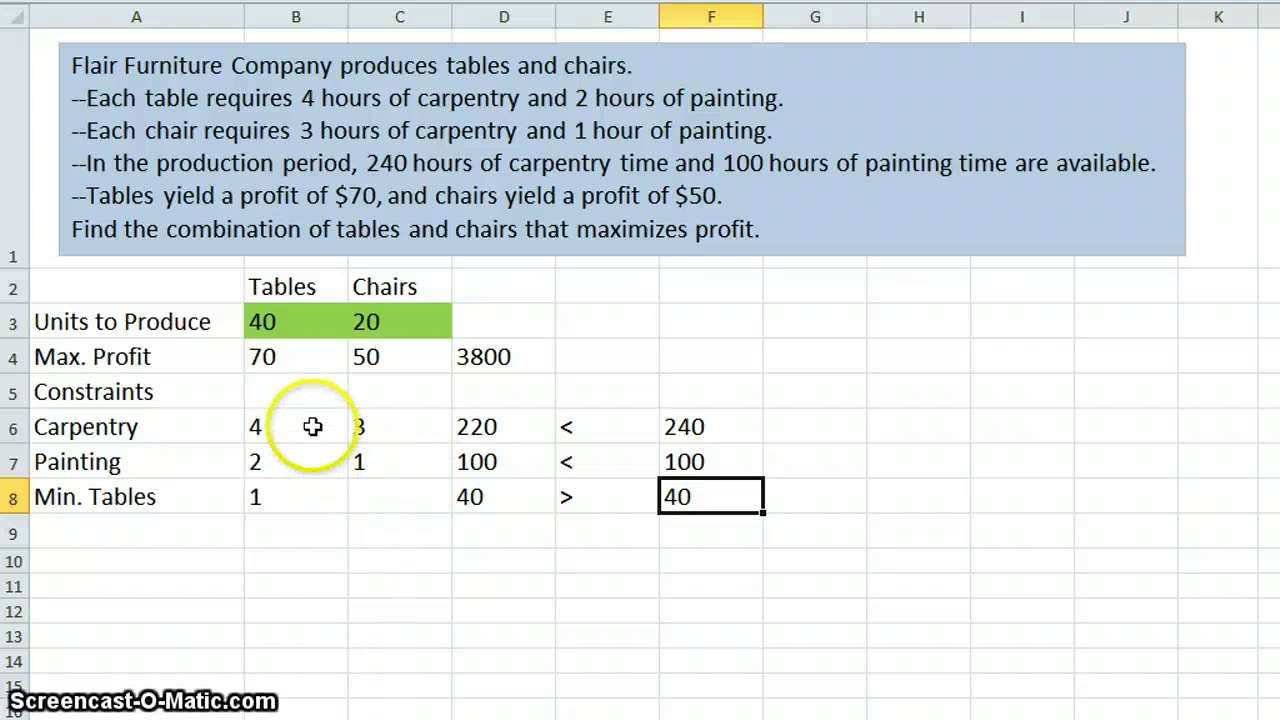
click(313, 325)
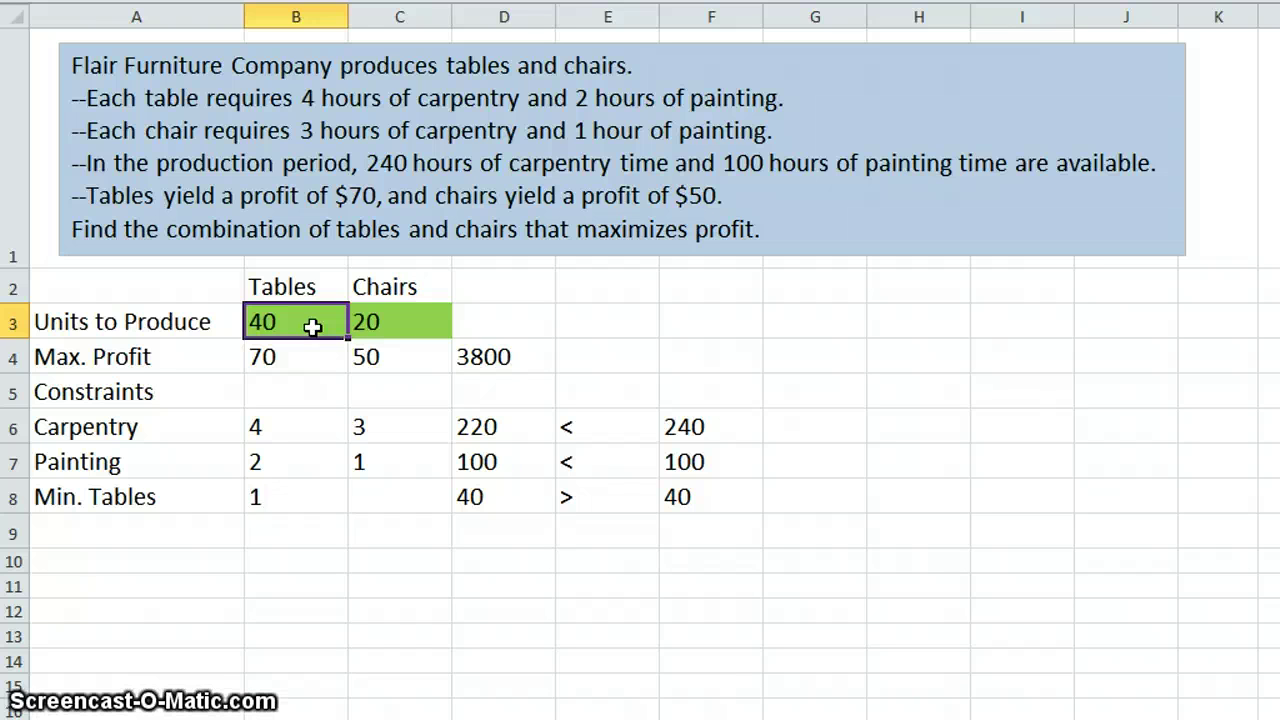
click(388, 323)
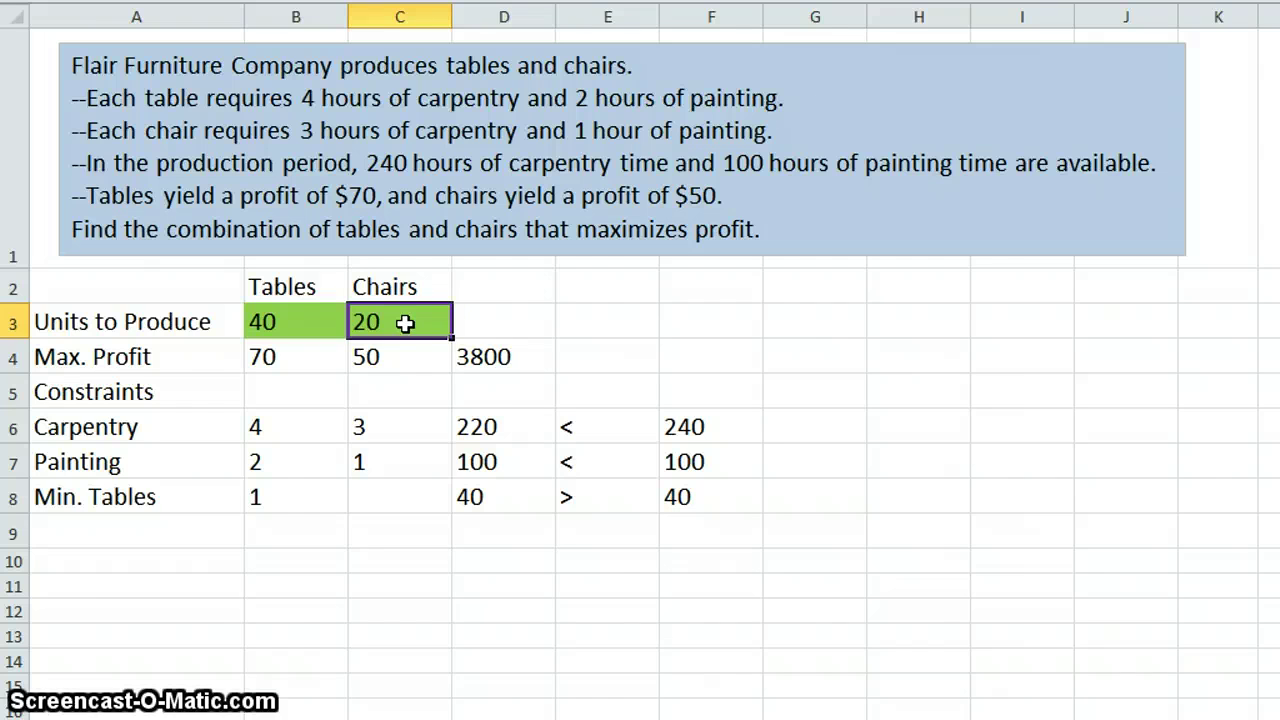
click(535, 360)
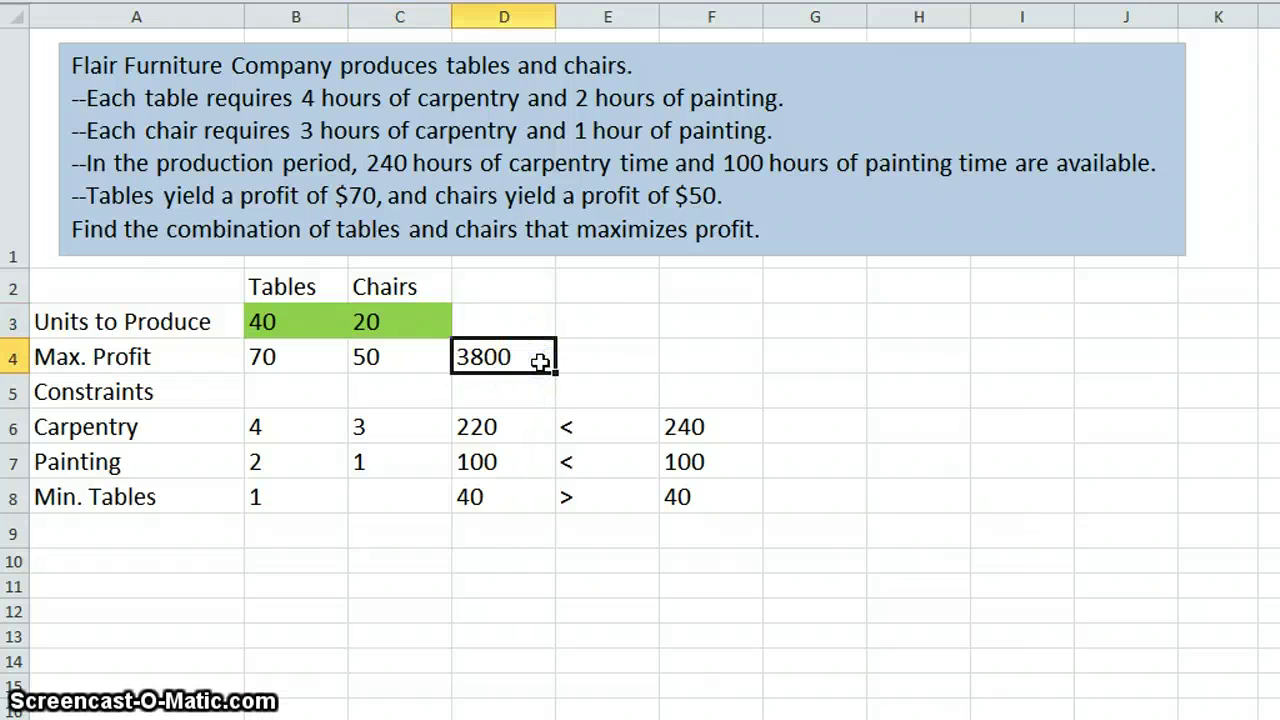
drag(140, 532, 711, 532)
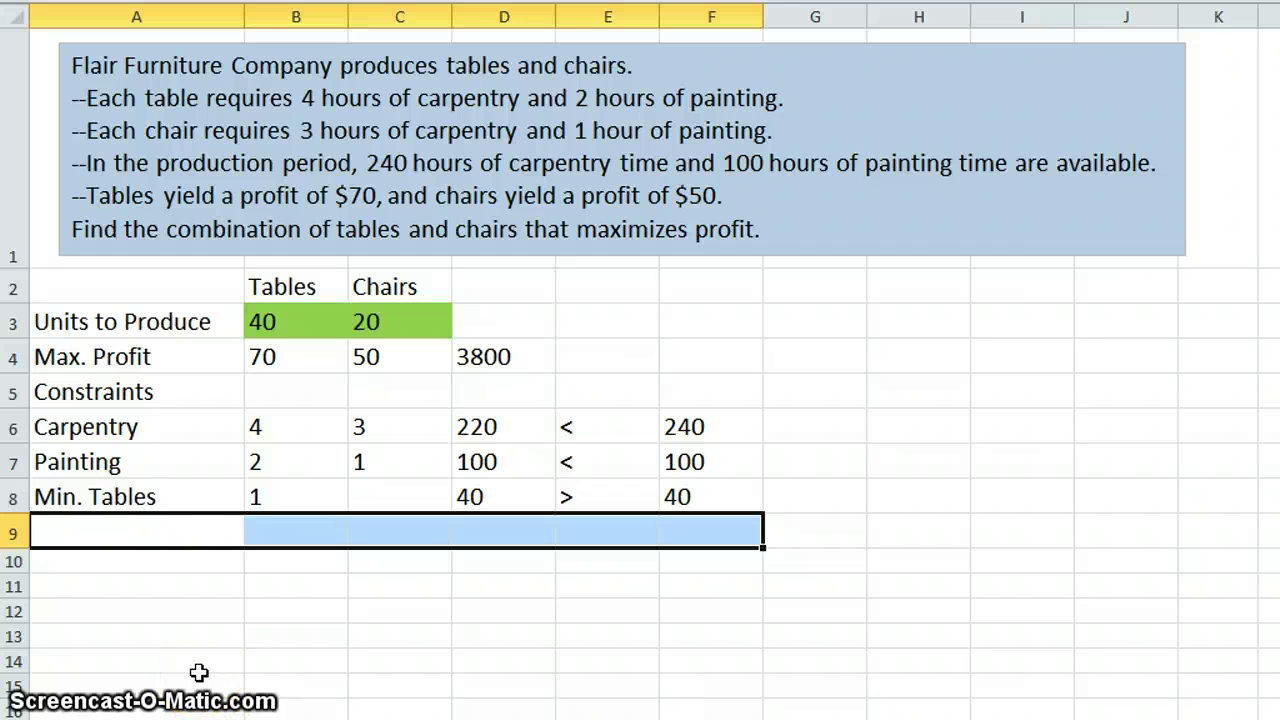
- Enter 'Min. Chairs' in A9, '>' in E9 and 10 in F9
click(166, 540)
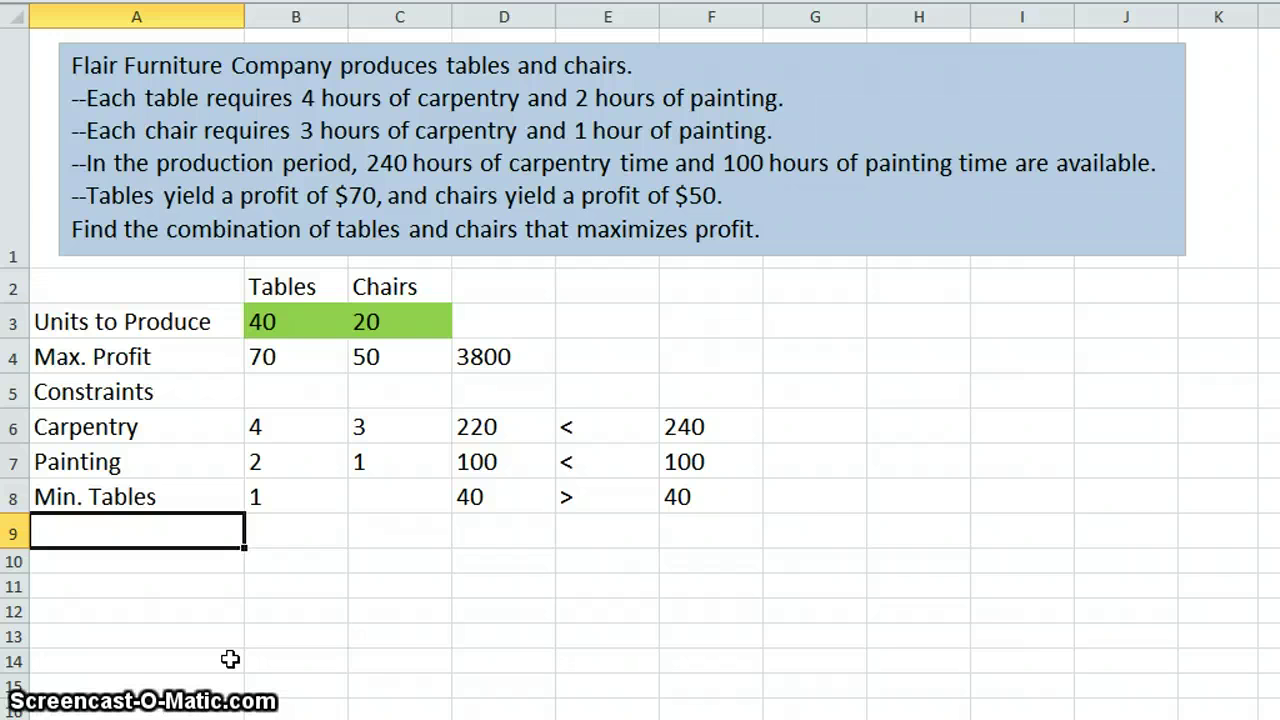
text(Min. )
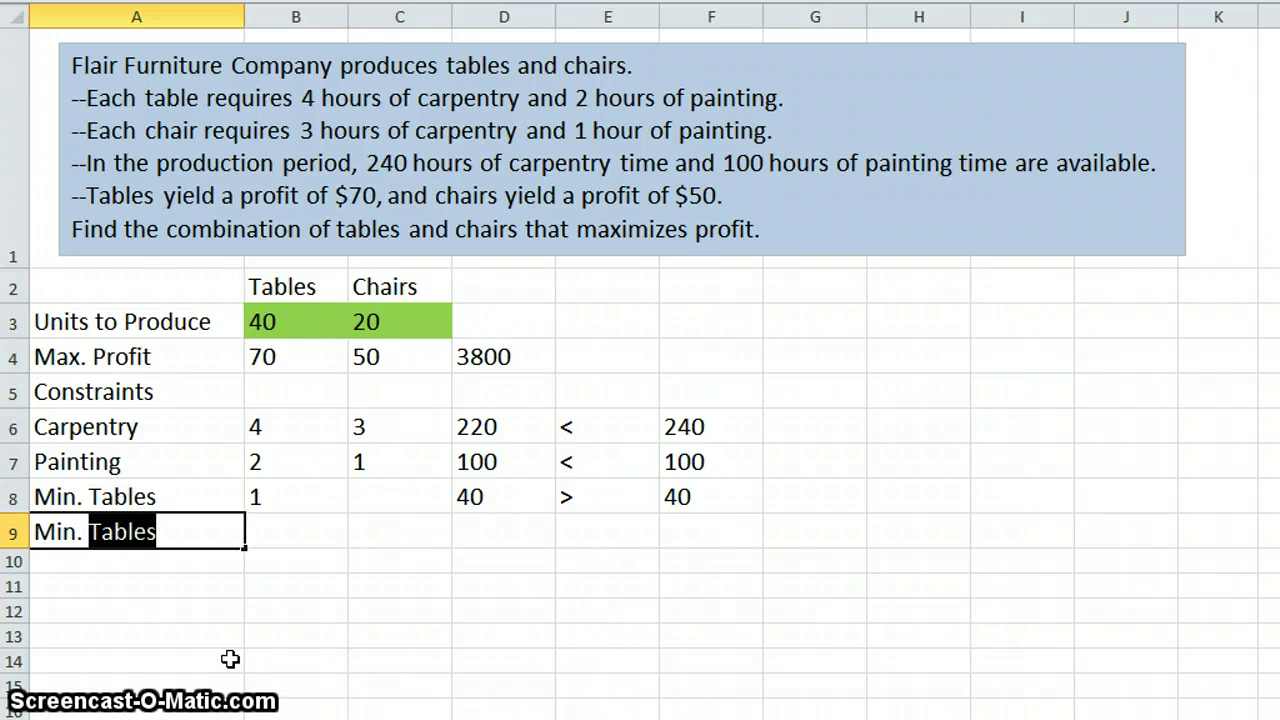
text(Chairs)
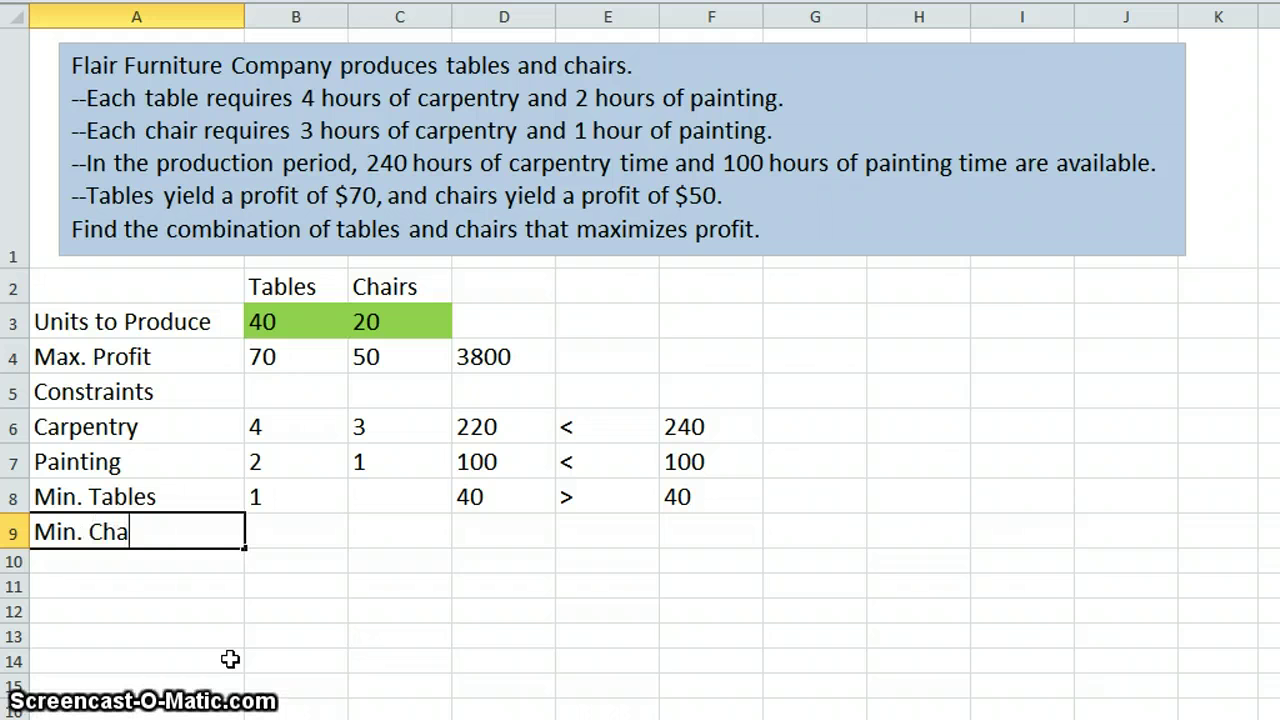
click(443, 626)
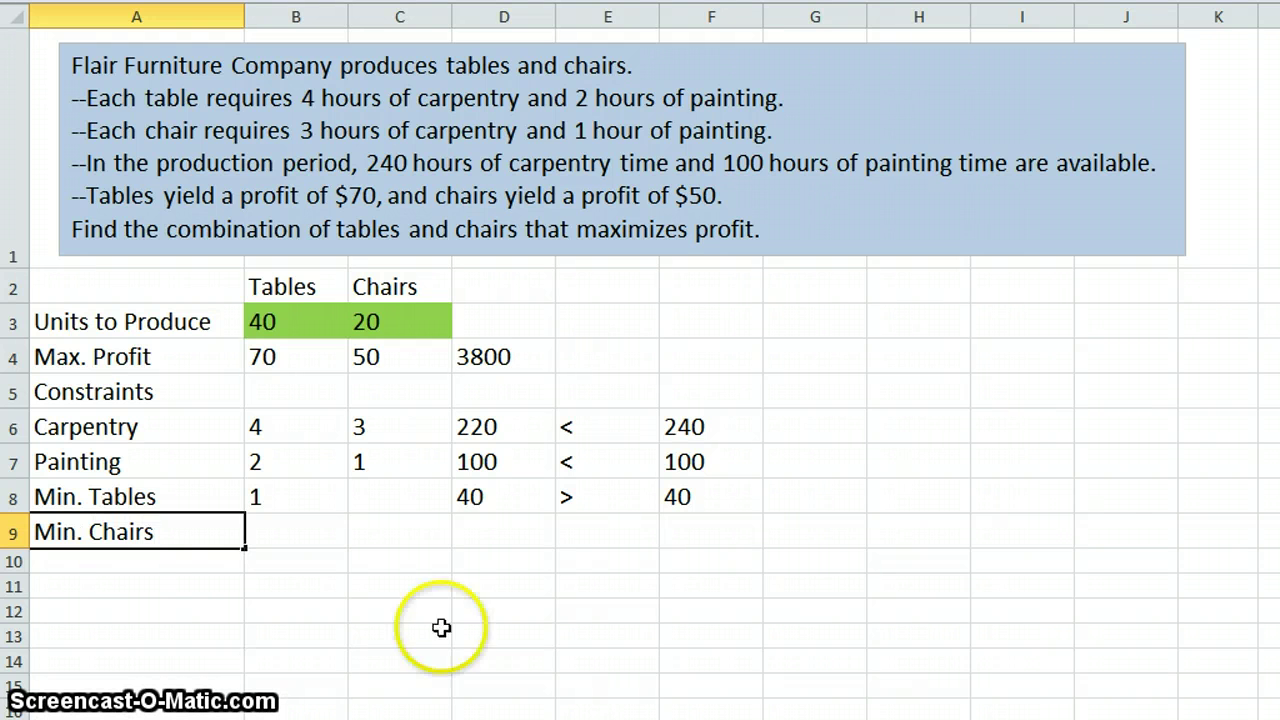
click(597, 523)
text(>)
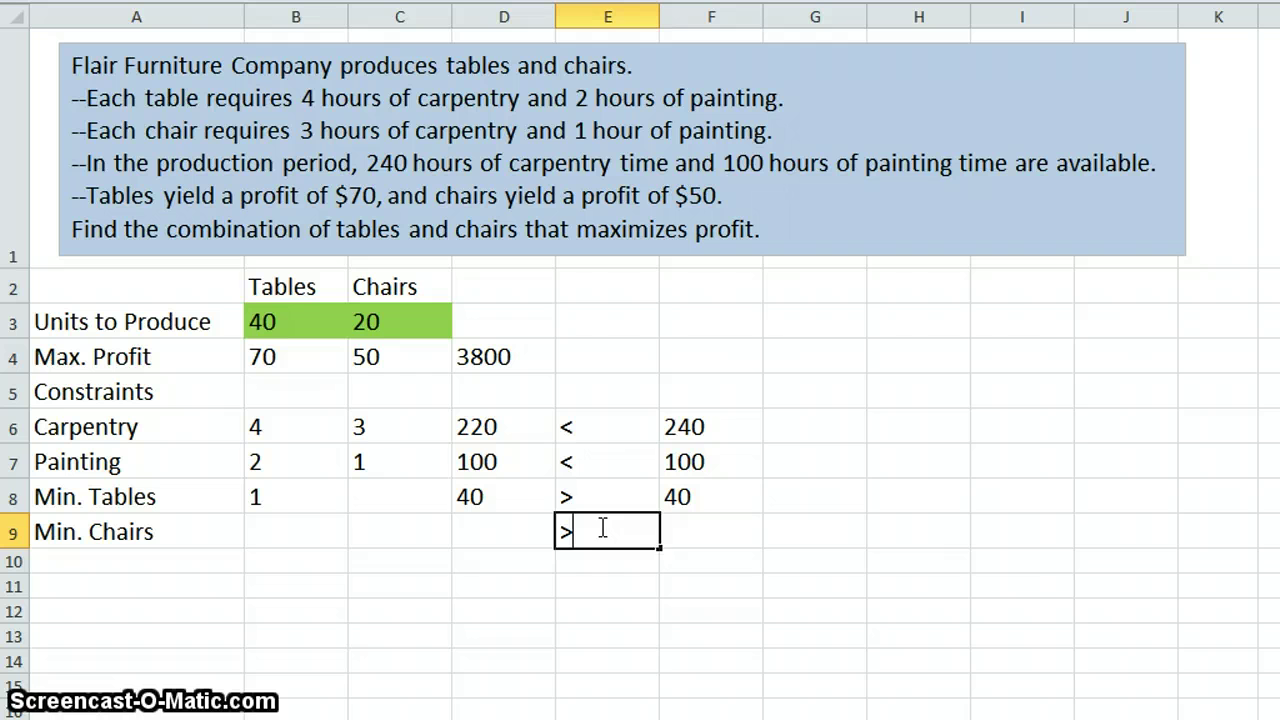
key(Tab)
text(10)
key(Return)
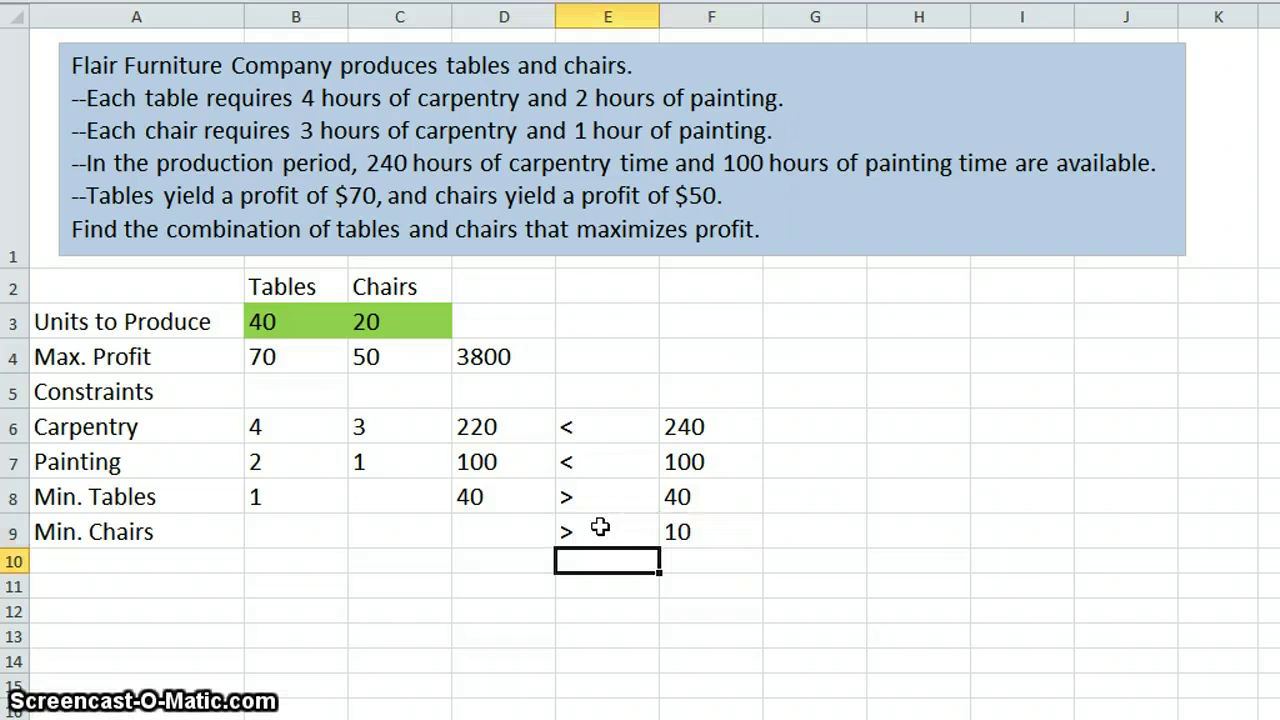
- Put coefficient 1 in C9 and =SUMPRODUCT(B3:C3,B9:C9) in D9, giving 20
click(384, 532)
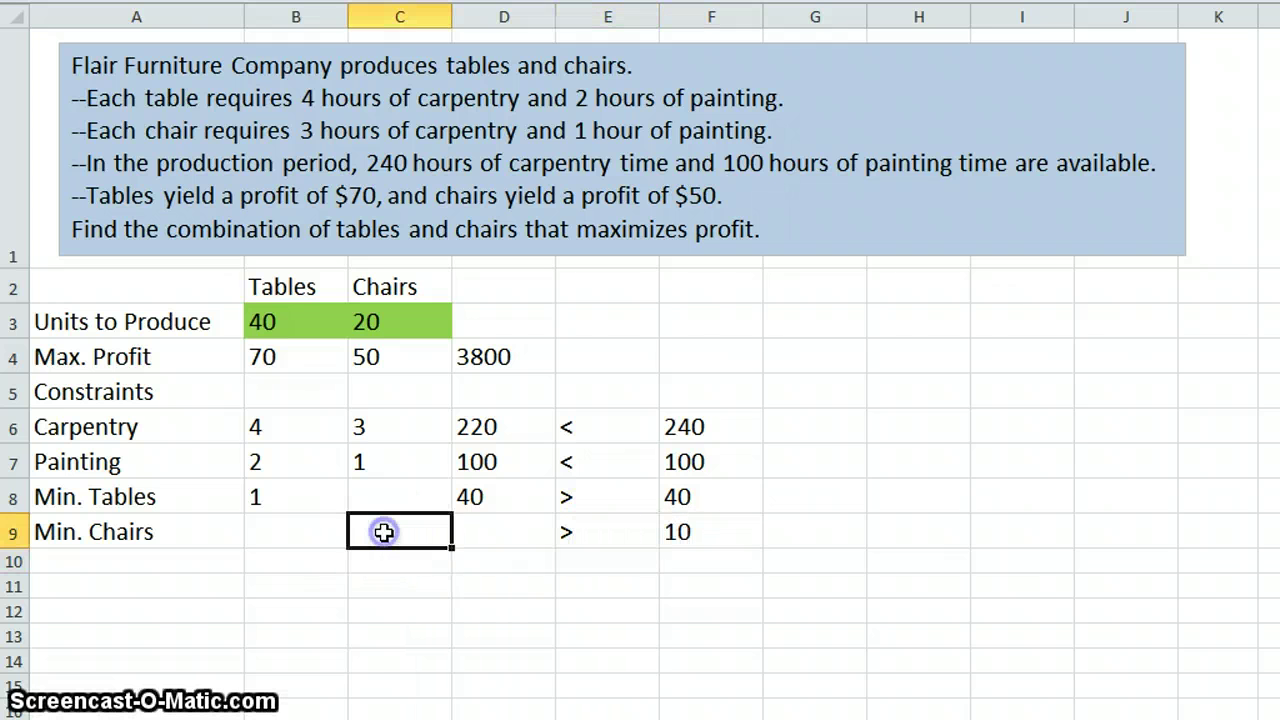
double_click(384, 532)
text(1)
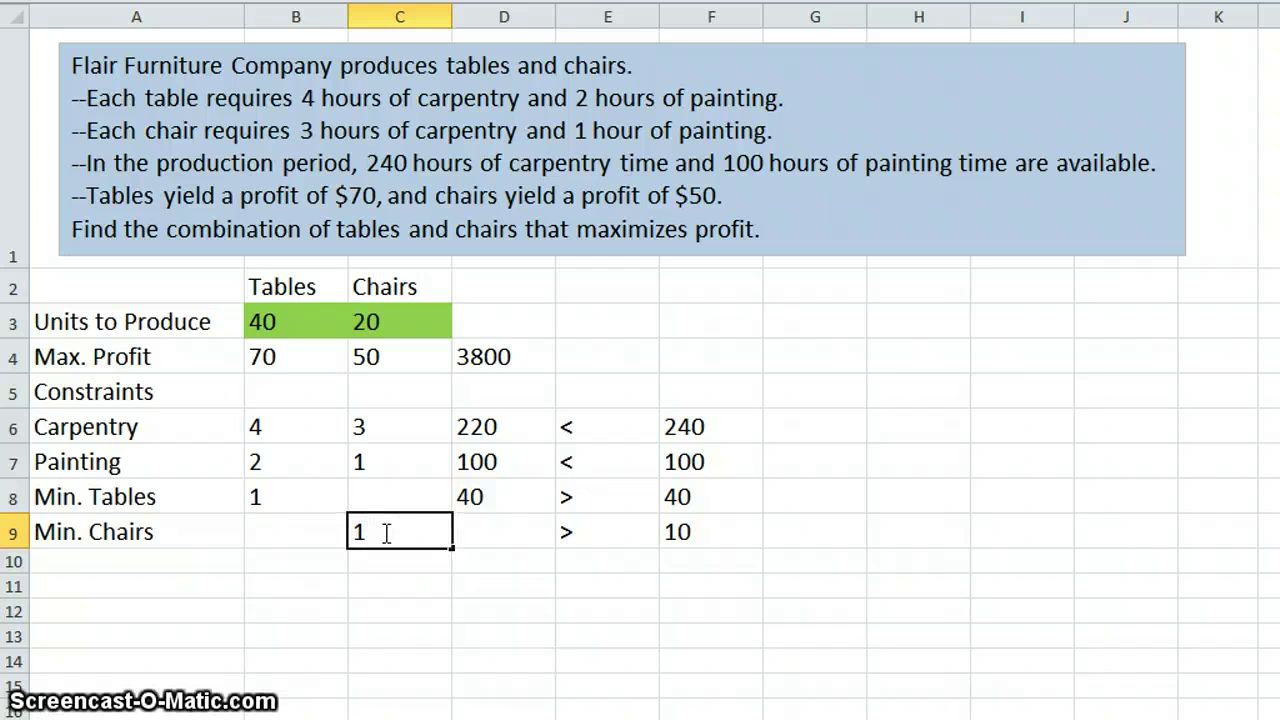
click(503, 536)
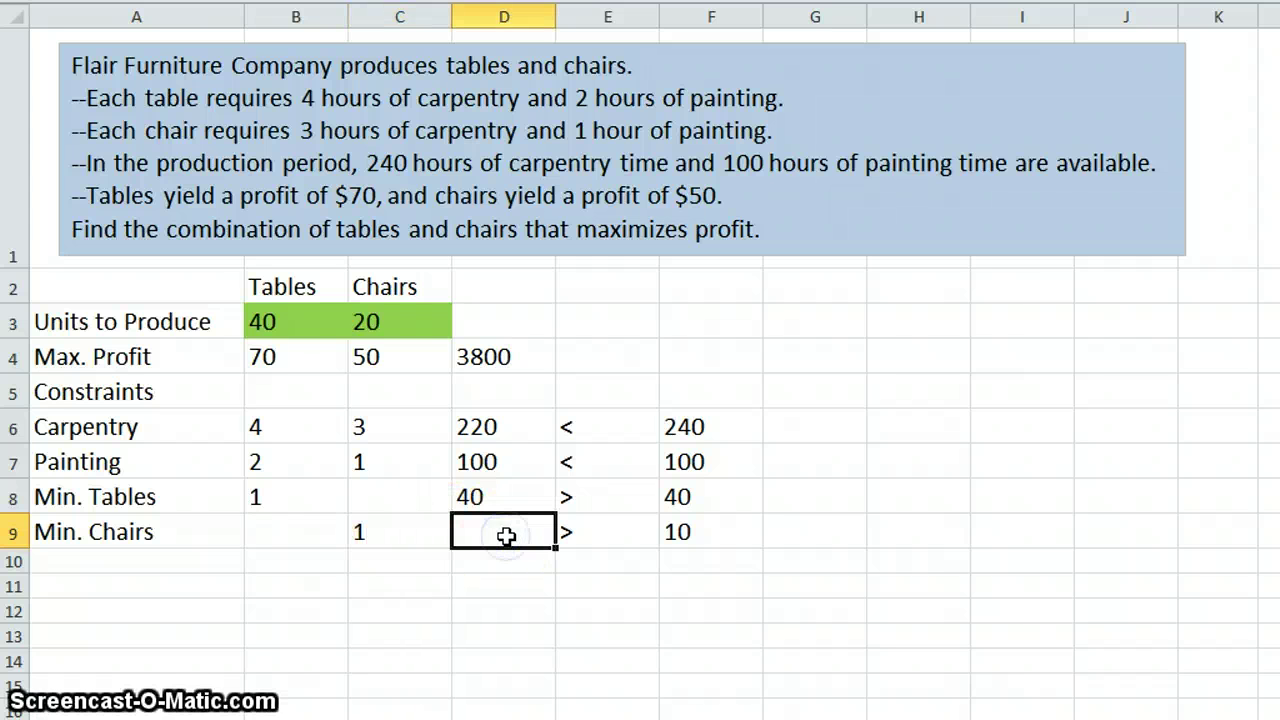
text(=sumprod)
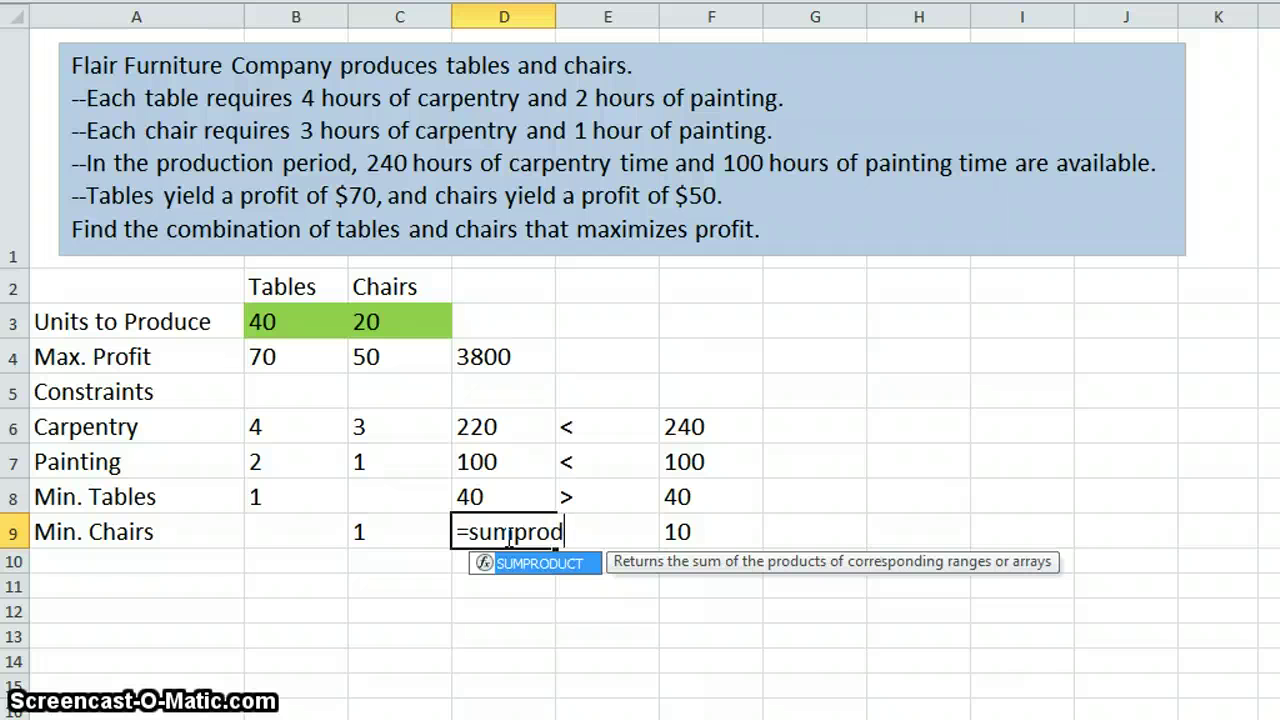
text(uct()
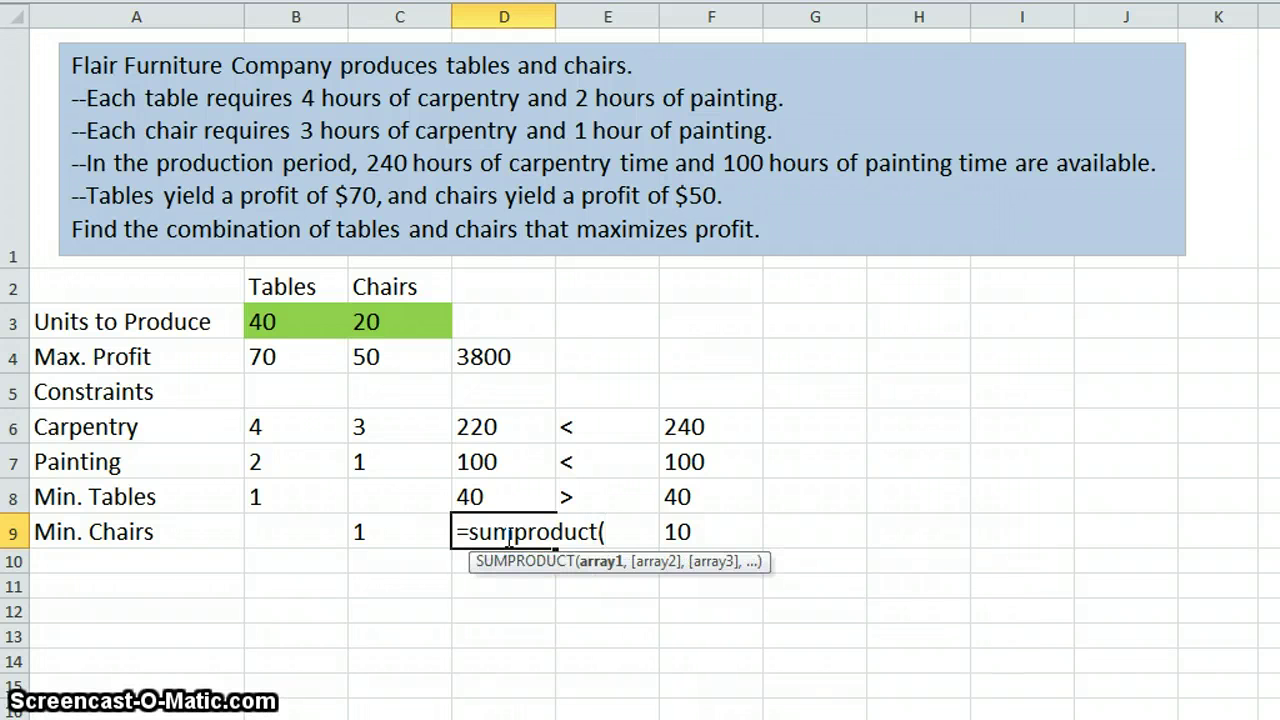
drag(254, 318, 371, 320)
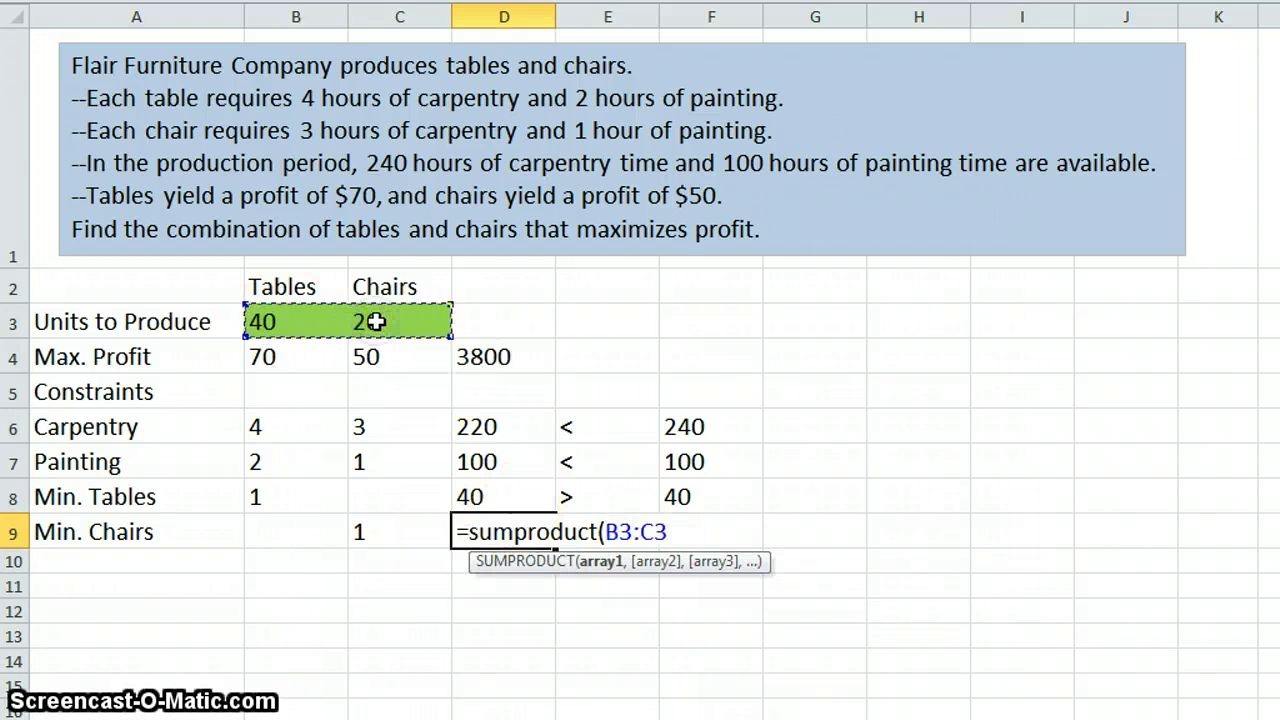
text(,)
drag(322, 518, 360, 534)
text())
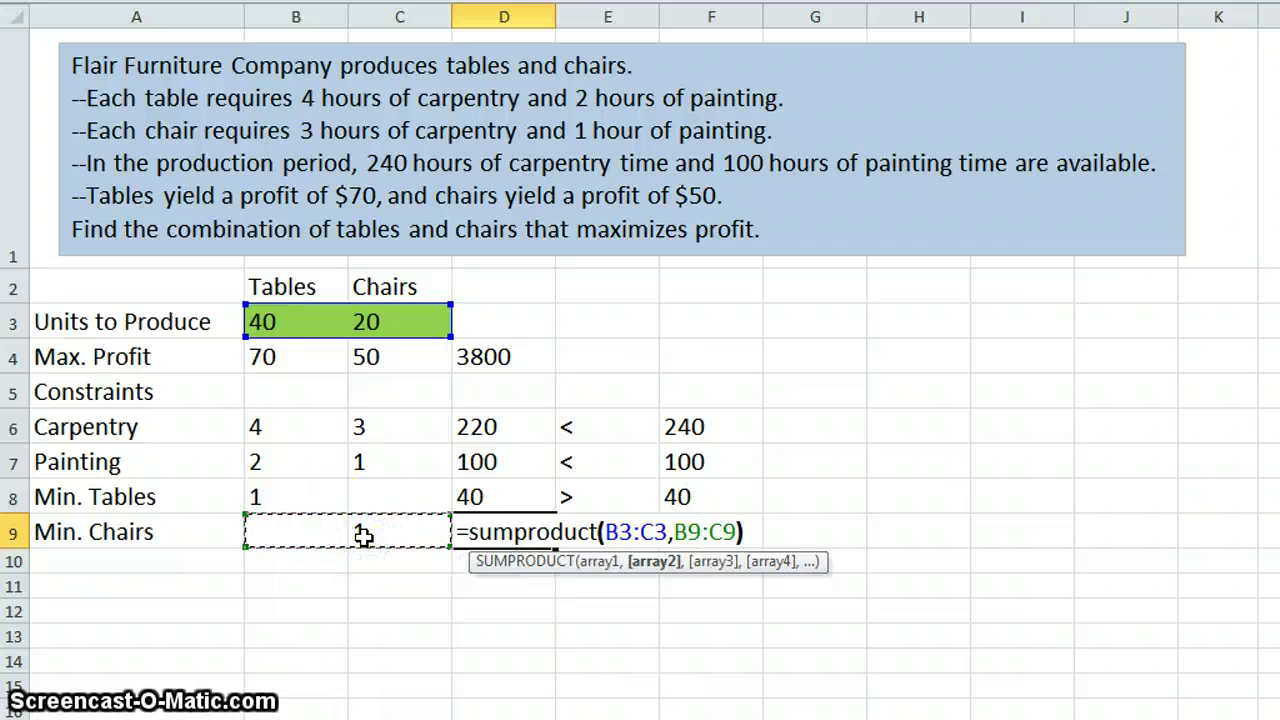
key(Return)
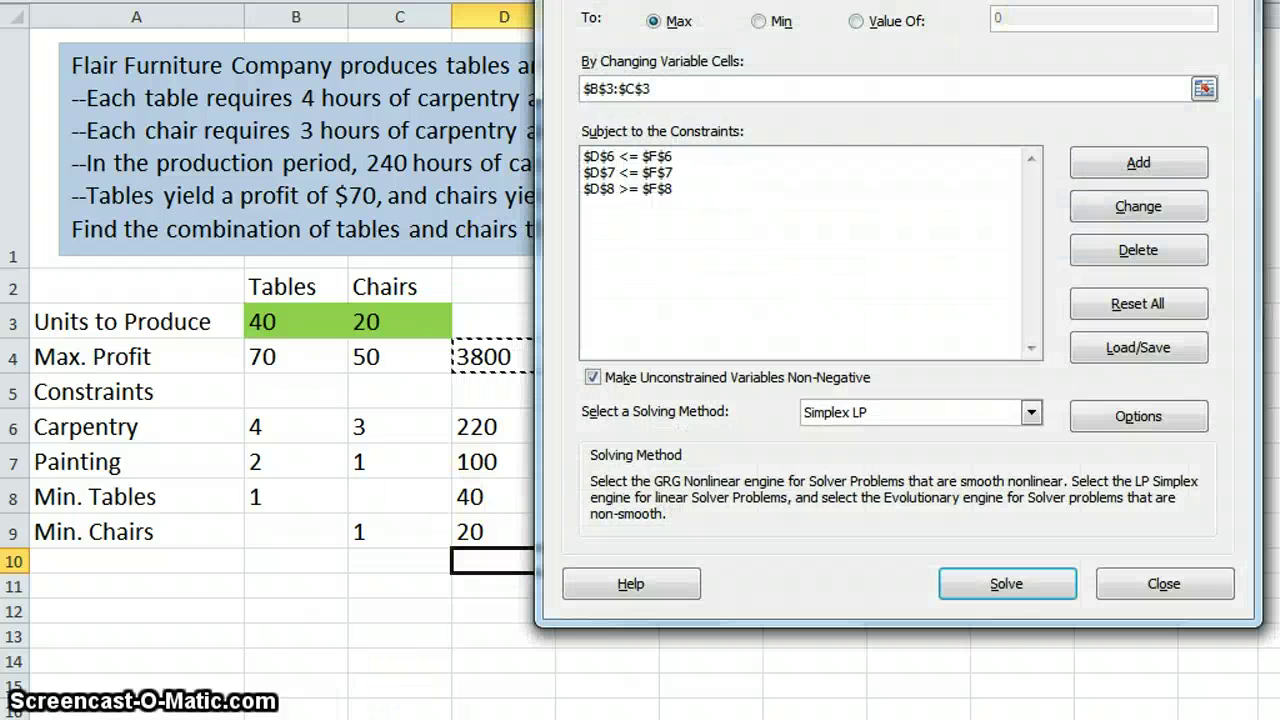
- Add the Solver constraint $D$9 >= $F$9 and re-solve, keeping 40 tables, 20 chairs, 3800 profit
drag(896, 0, 957, 34)
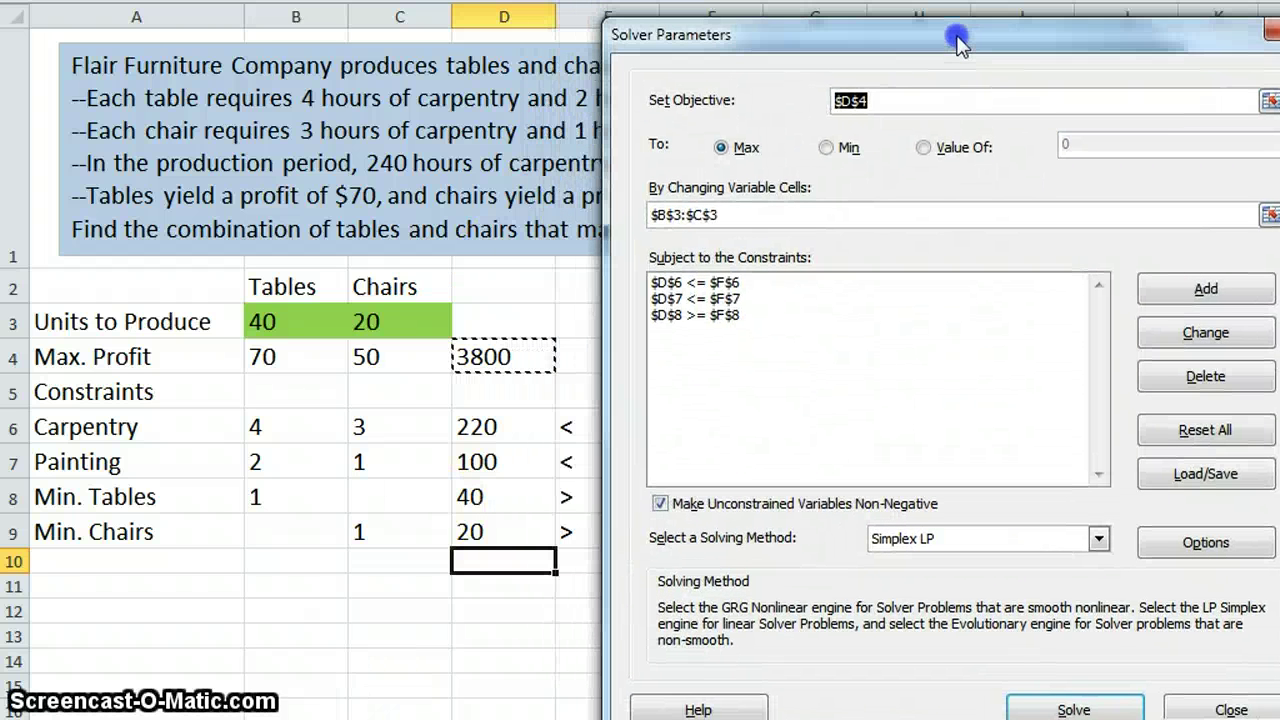
click(1210, 290)
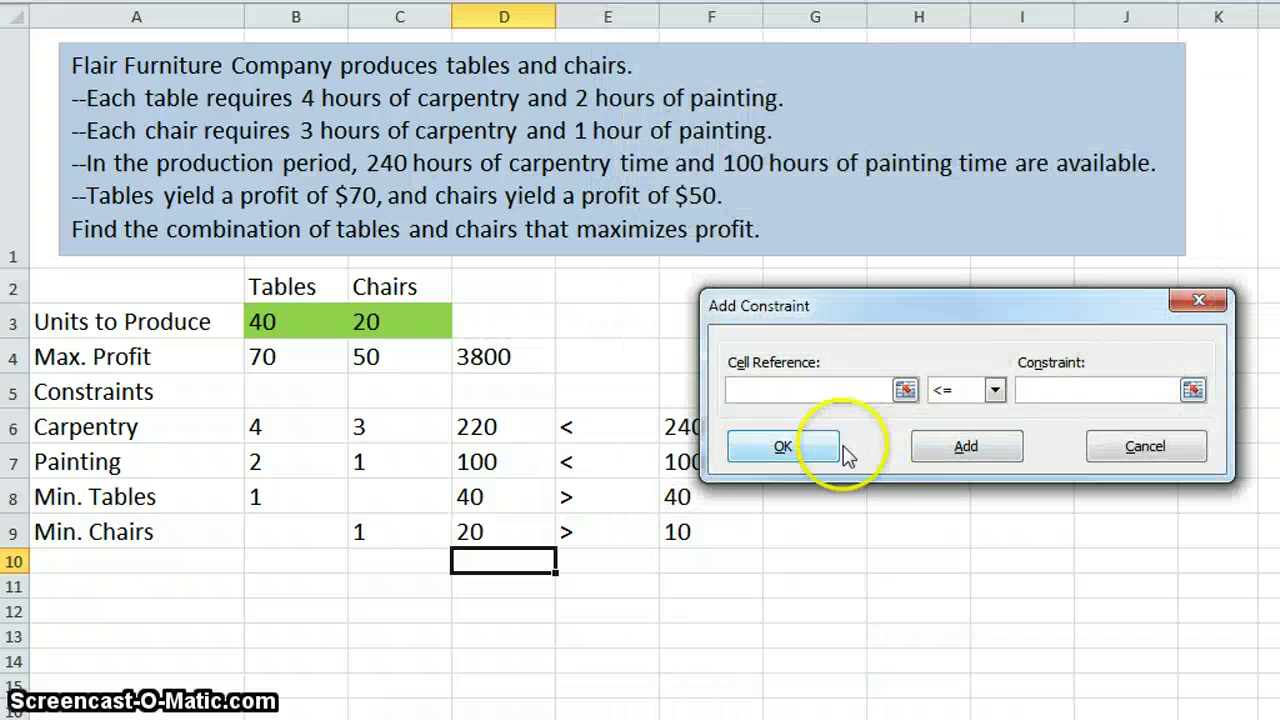
click(520, 535)
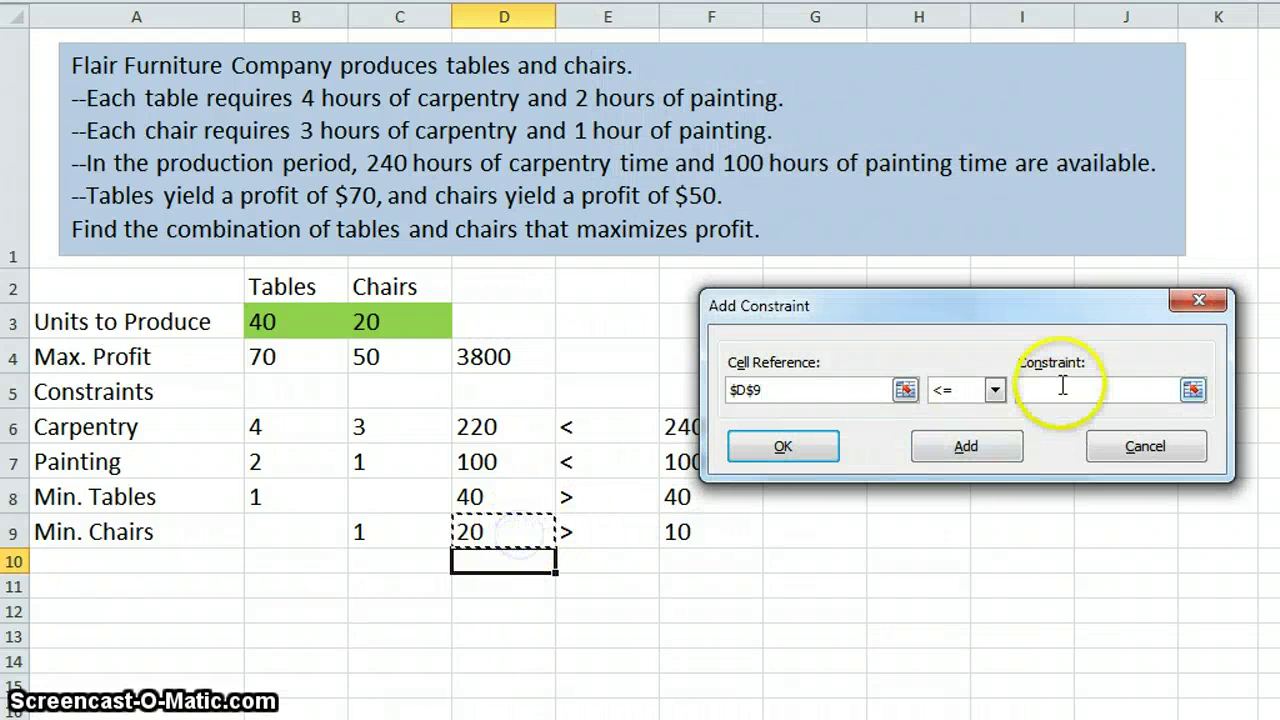
click(994, 390)
click(976, 445)
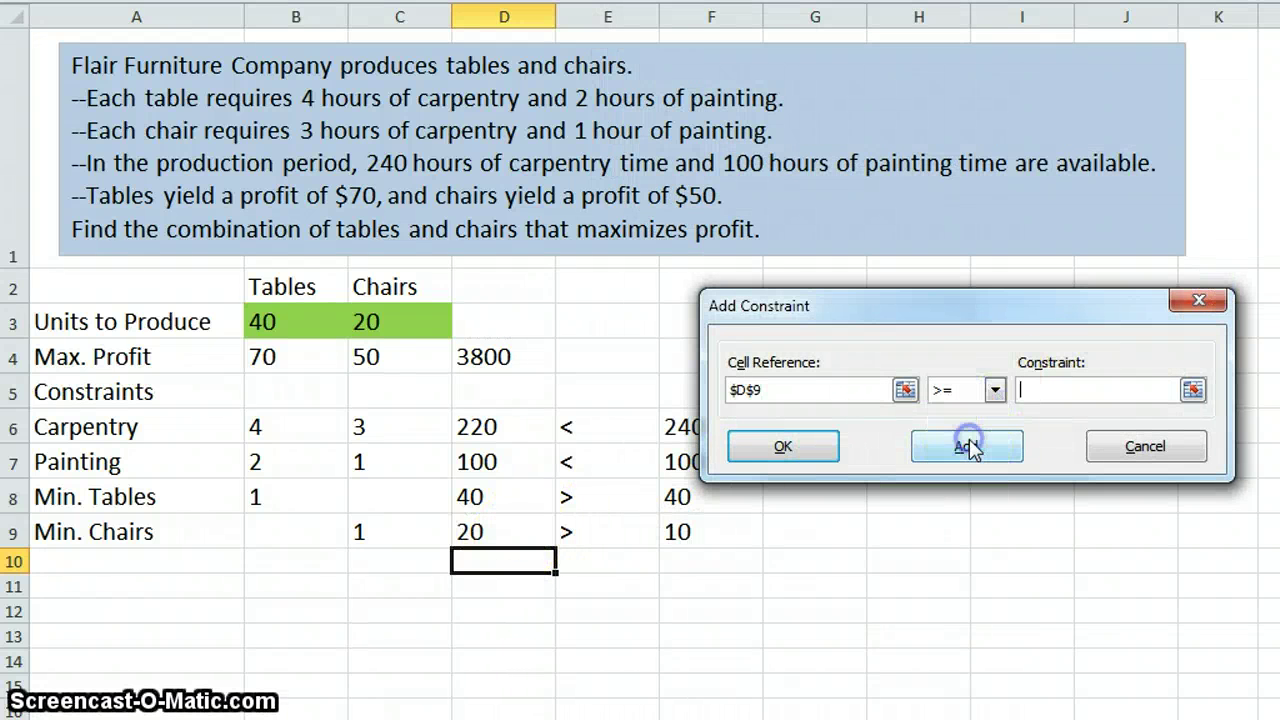
click(719, 537)
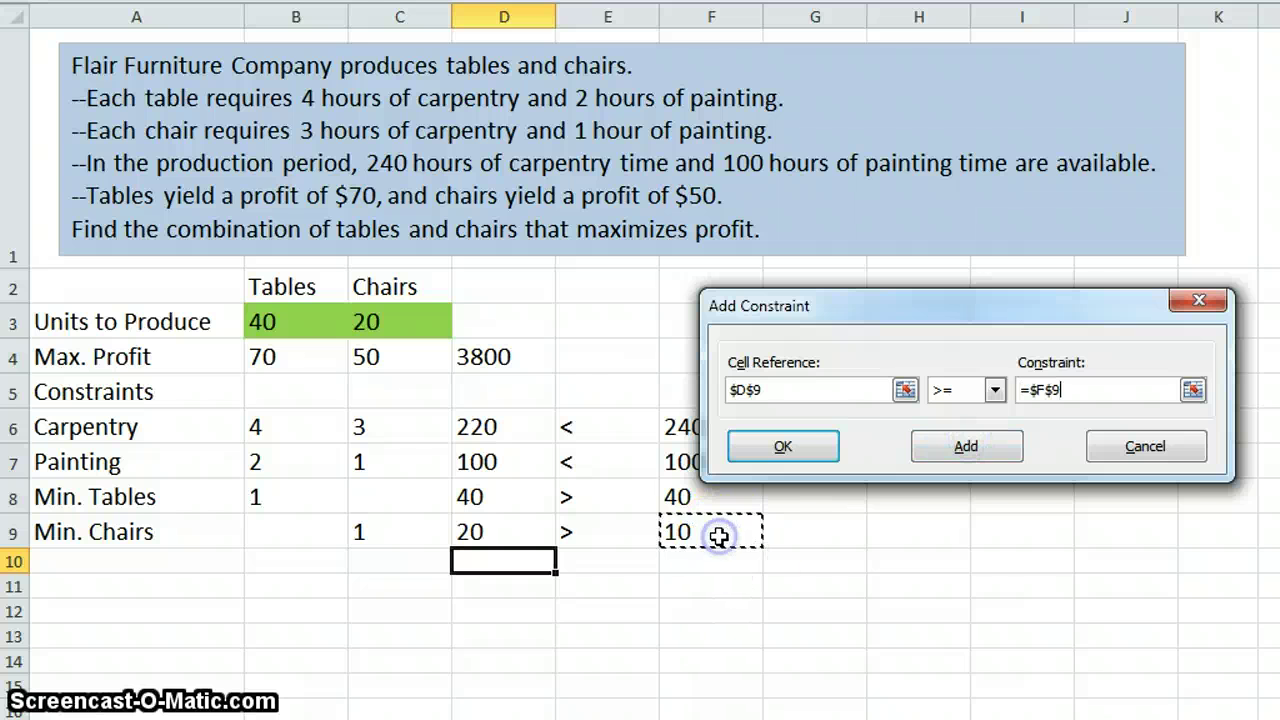
click(814, 449)
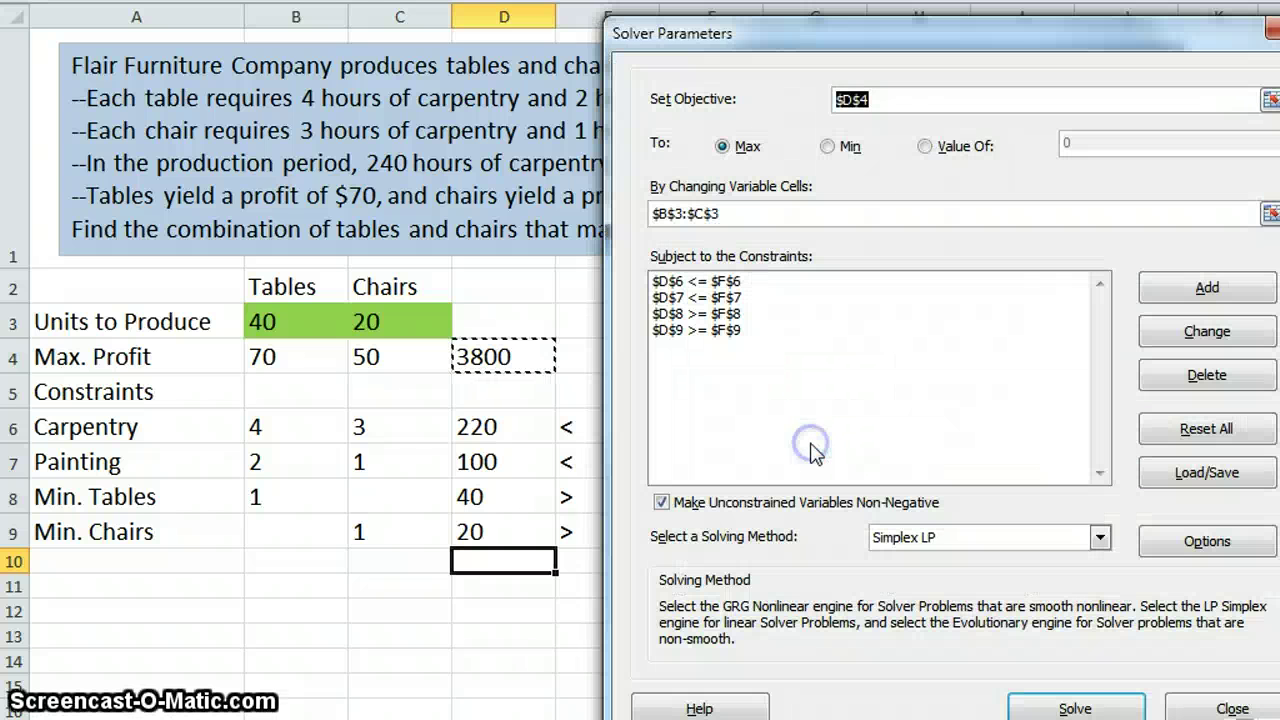
click(1073, 706)
click(482, 440)
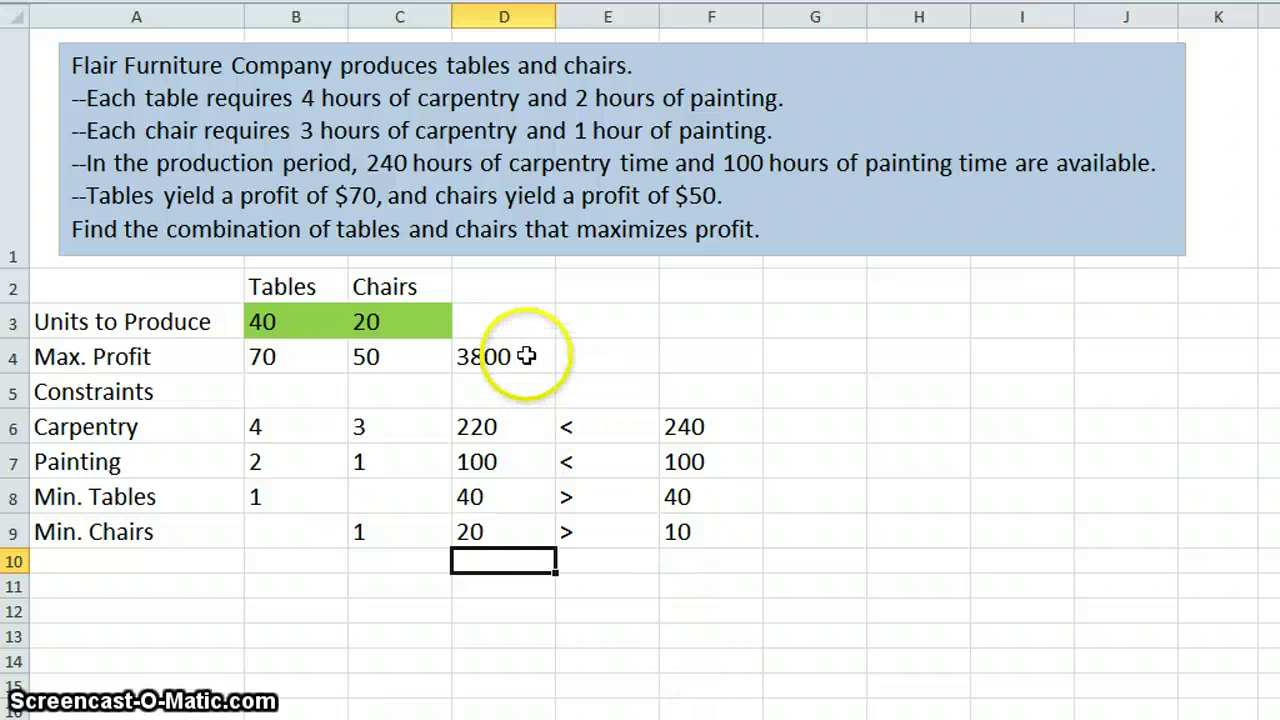
drag(523, 354, 509, 527)
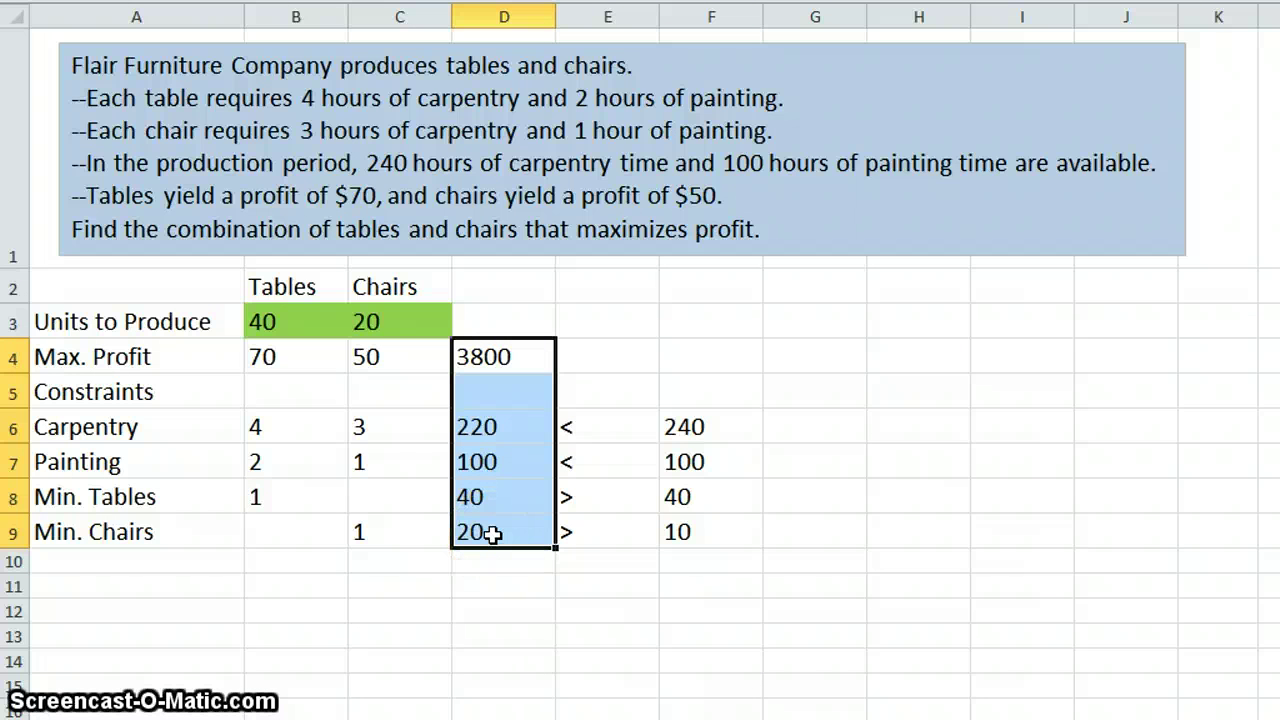
click(486, 582)
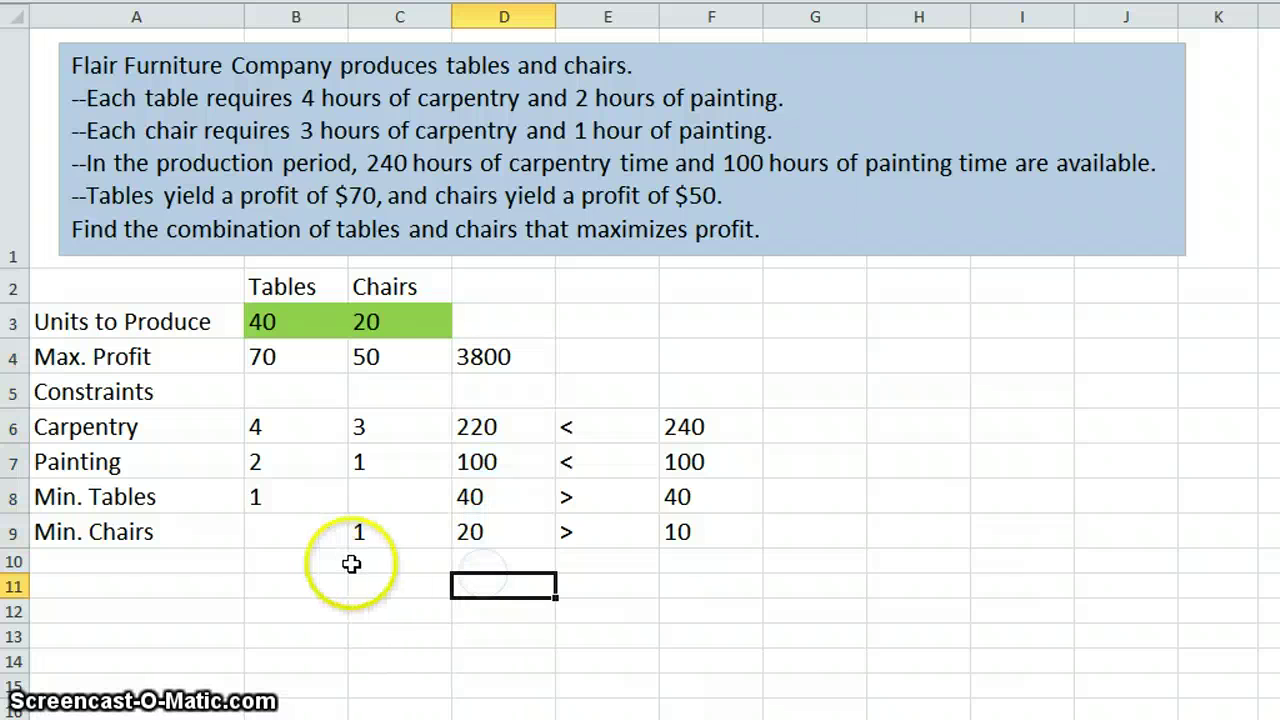